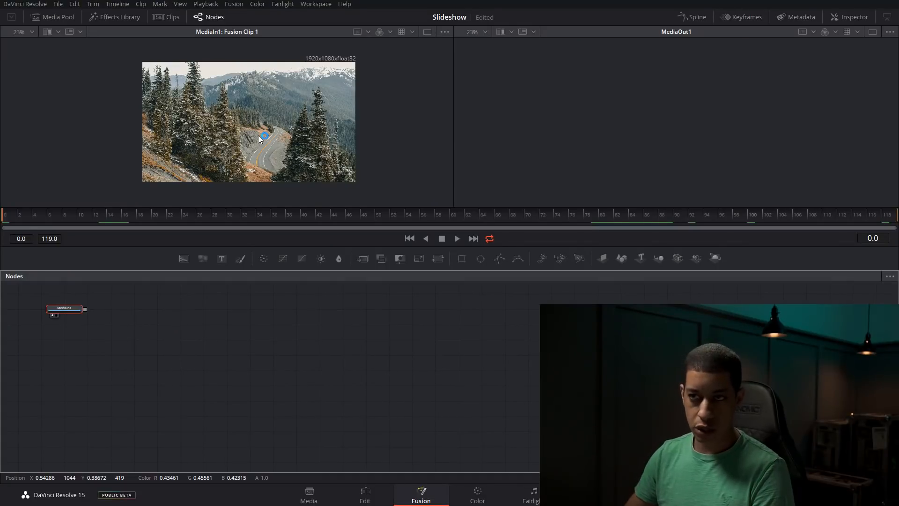
Position the slideshow node group and MediaIn1 together in the node graph, and connect the Shadow2 output to MediaOut1
{"action": "left_click_drag", "start_coordinate": [898, 248], "coordinate": [382, 347]}
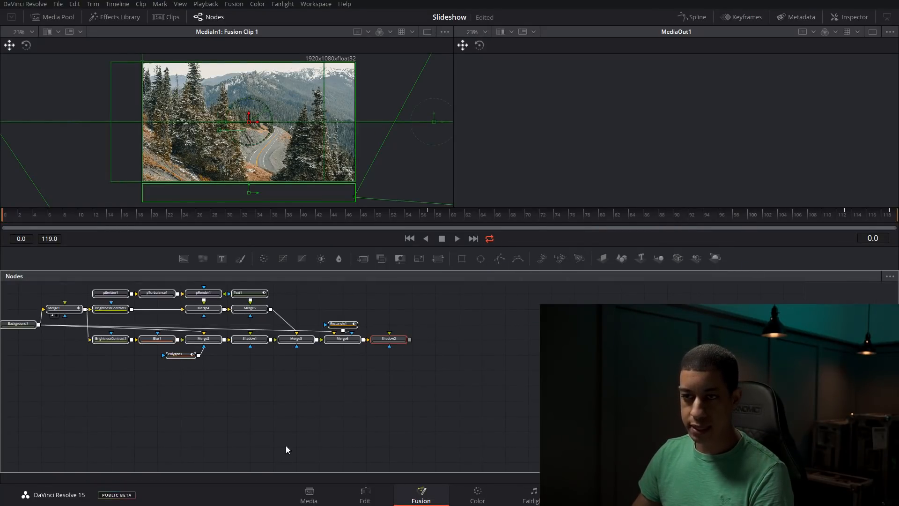
{"action": "left_click_drag", "start_coordinate": [208, 309], "coordinate": [421, 348]}
{"action": "left_click_drag", "start_coordinate": [420, 348], "coordinate": [421, 335]}
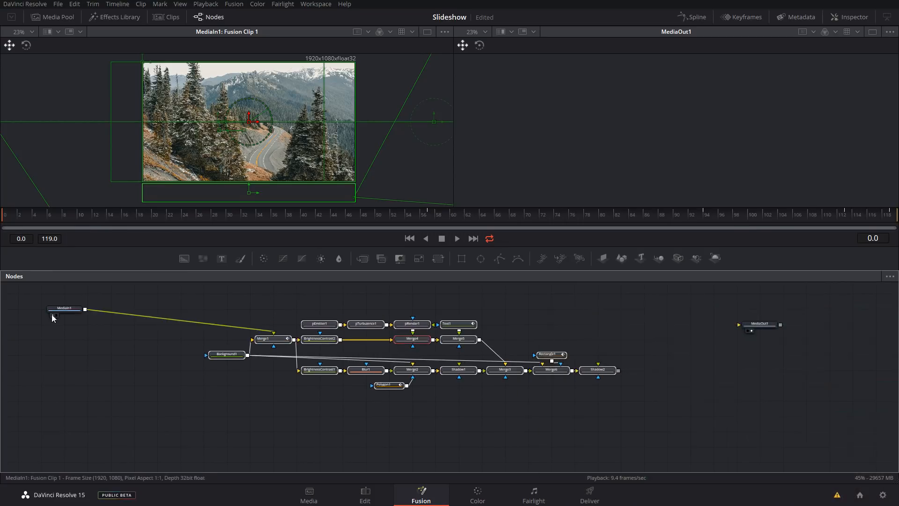
{"action": "left_click_drag", "start_coordinate": [65, 308], "coordinate": [231, 322]}
{"action": "left_click", "coordinate": [305, 350]}
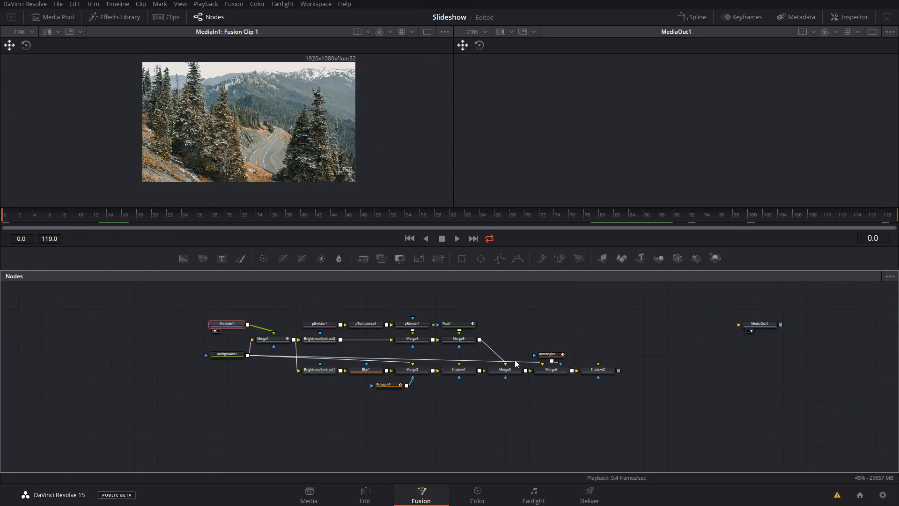
{"action": "left_click_drag", "start_coordinate": [618, 371], "coordinate": [676, 377]}
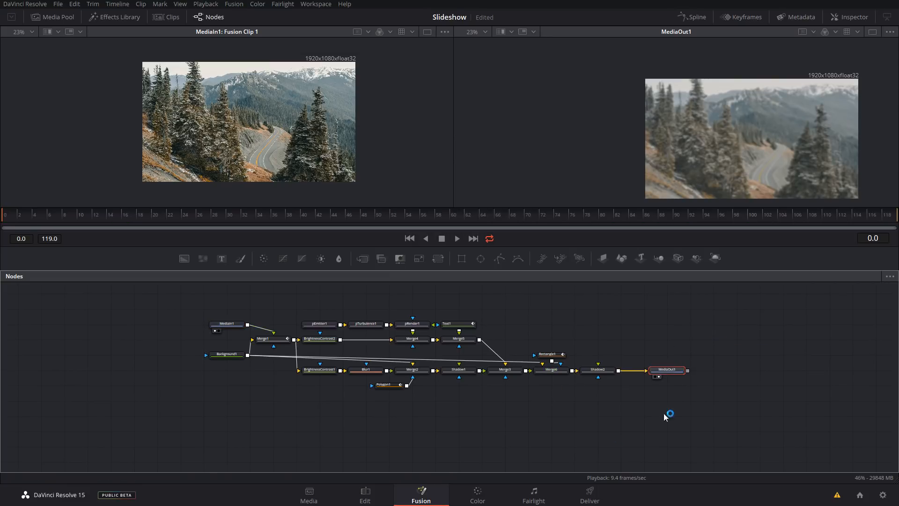
On the Edit page, place the cold-conifer image on the Video 1 track and move the playhead to 01:00:01:23
{"action": "left_click", "coordinate": [365, 494]}
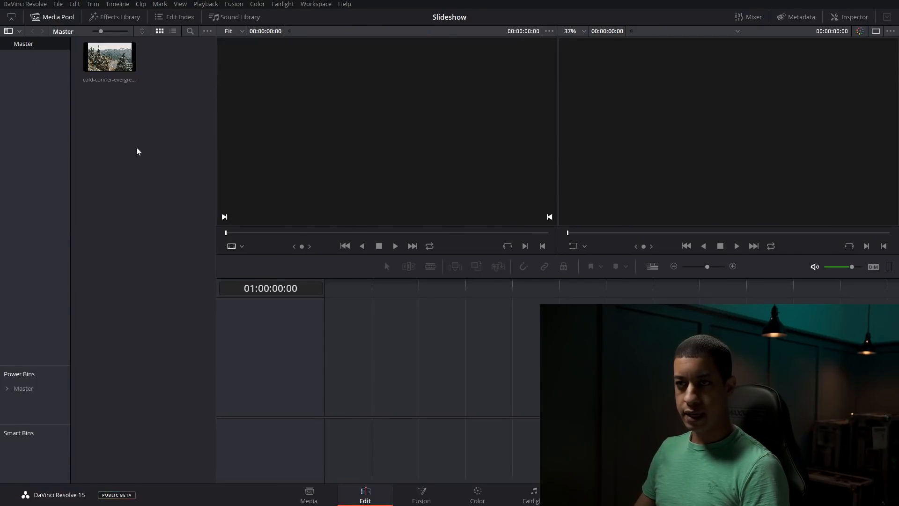
{"action": "left_click_drag", "start_coordinate": [109, 53], "coordinate": [320, 401]}
{"action": "left_click_drag", "start_coordinate": [344, 286], "coordinate": [347, 286]}
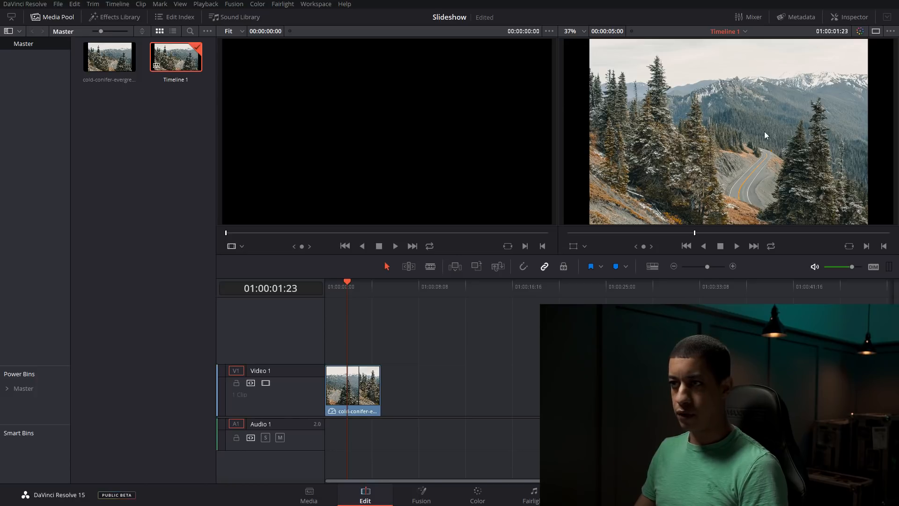
Scale the image clip with the viewer's transform handles until it fills the frame width, and shift it vertically
{"action": "scroll", "coordinate": [648, 165], "scroll_direction": "down", "scroll_amount": 1}
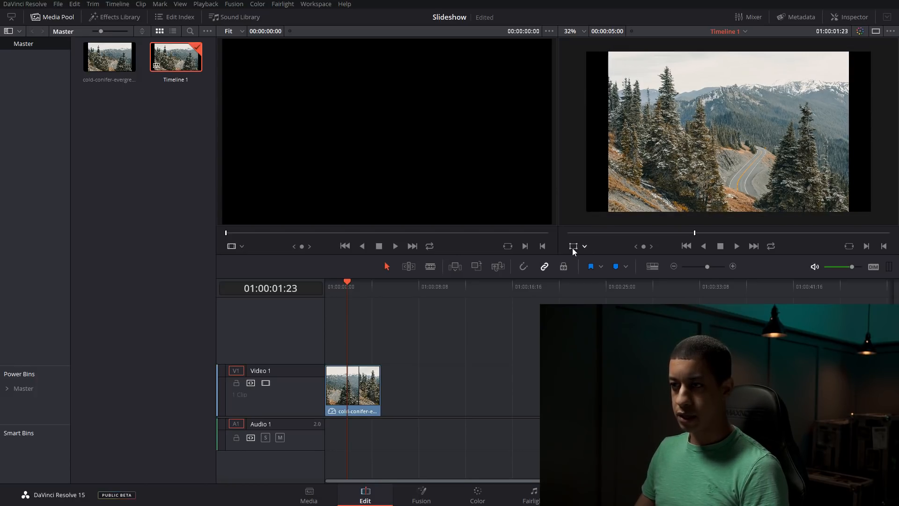
{"action": "left_click", "coordinate": [355, 396]}
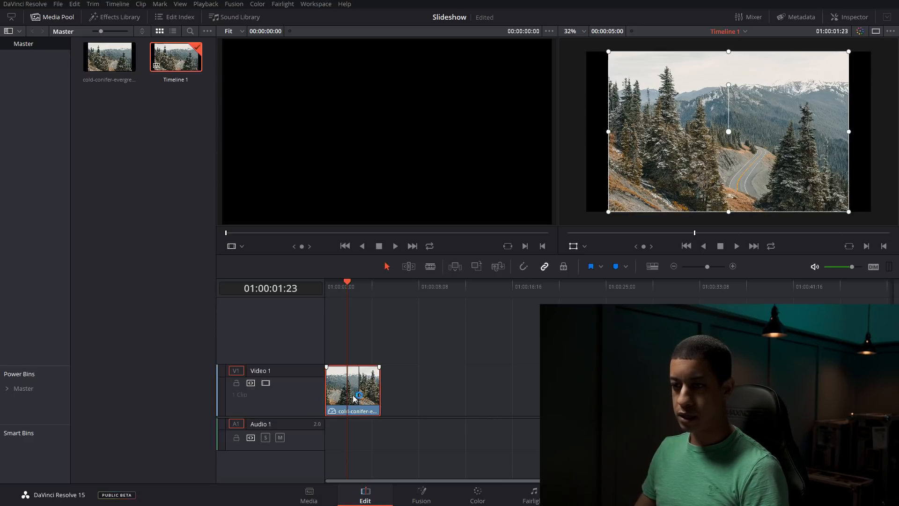
{"action": "left_click", "coordinate": [573, 247]}
{"action": "left_click", "coordinate": [573, 246]}
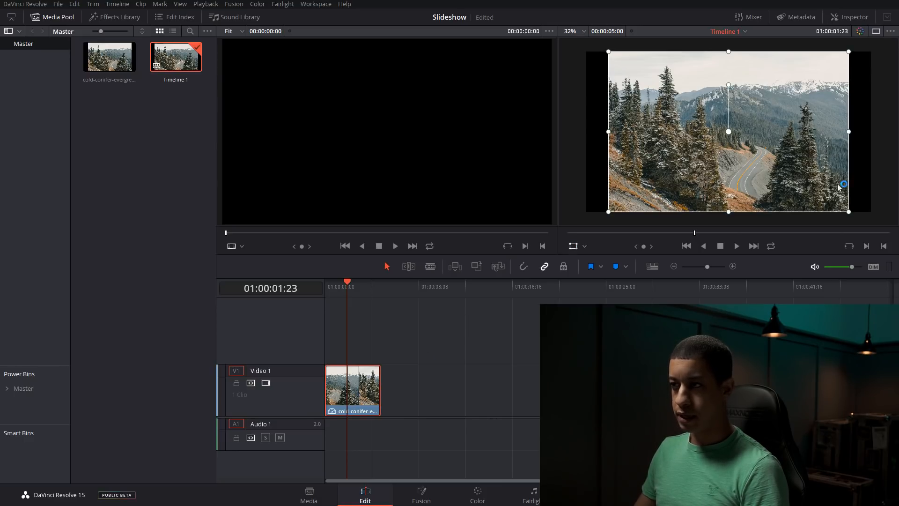
{"action": "left_click_drag", "start_coordinate": [849, 214], "coordinate": [863, 228]}
{"action": "left_click_drag", "start_coordinate": [755, 169], "coordinate": [735, 154]}
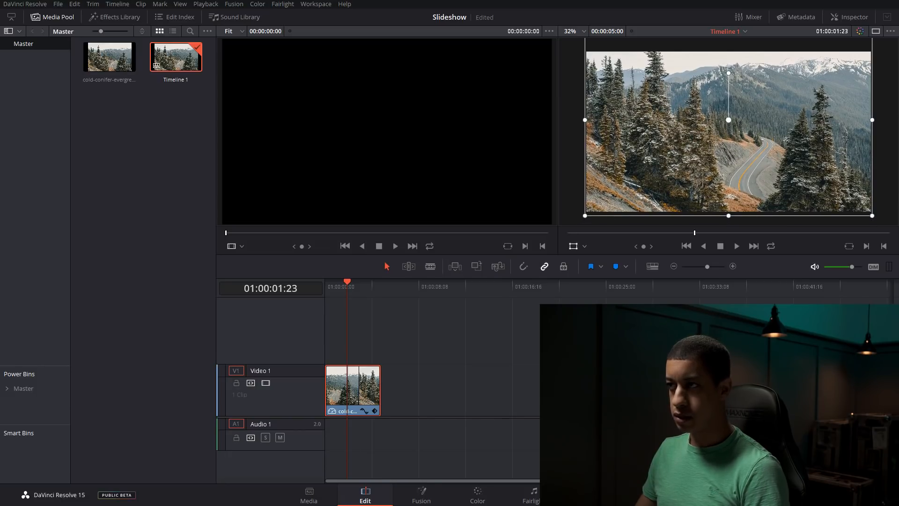
Convert the image clip into a new Fusion clip and open it on the Fusion page
{"action": "left_click", "coordinate": [516, 364]}
{"action": "right_click", "coordinate": [371, 395]}
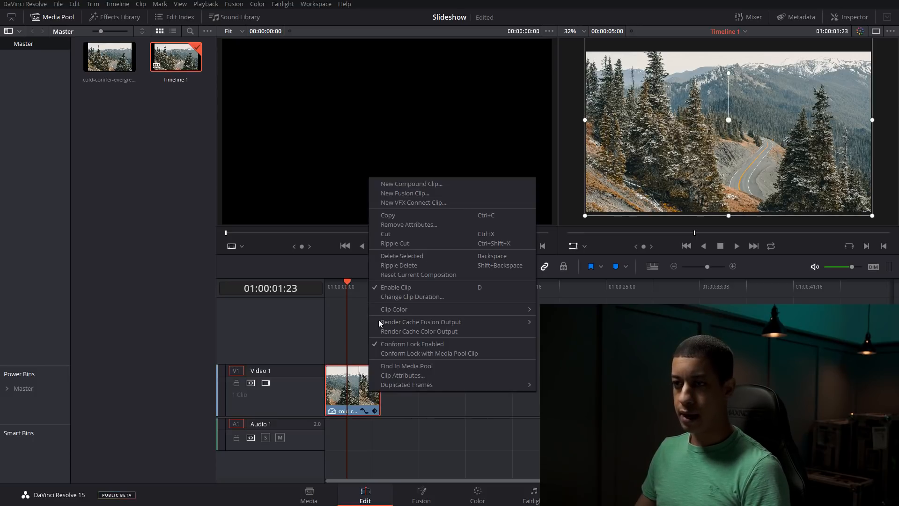
{"action": "left_click", "coordinate": [386, 193]}
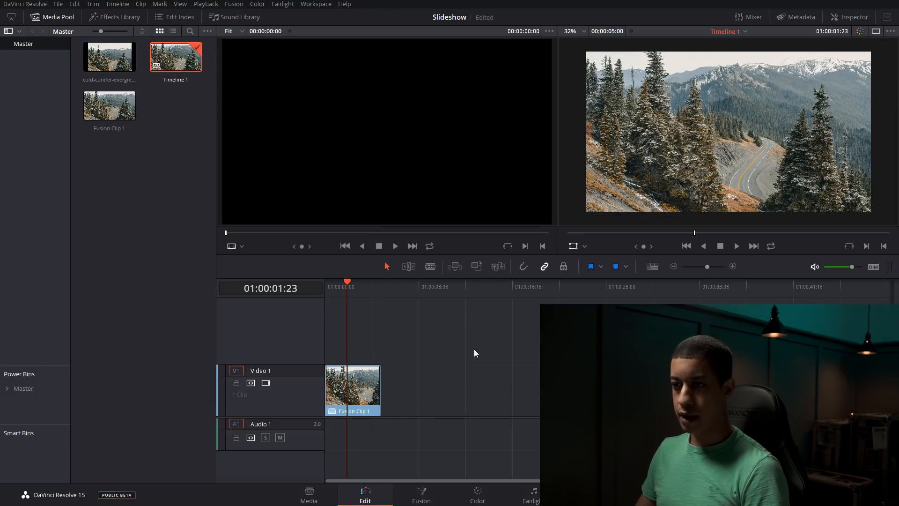
{"action": "left_click", "coordinate": [424, 502]}
Turn on Arrange Tools to Grid and move MediaIn1 and MediaOut1 up, far apart in the same row
{"action": "right_click", "coordinate": [331, 355]}
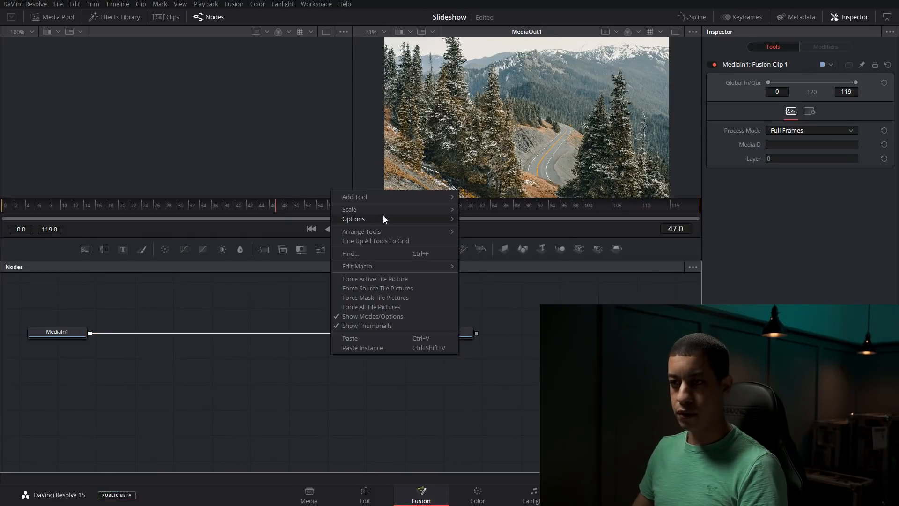
{"action": "mouse_move", "coordinate": [402, 197]}
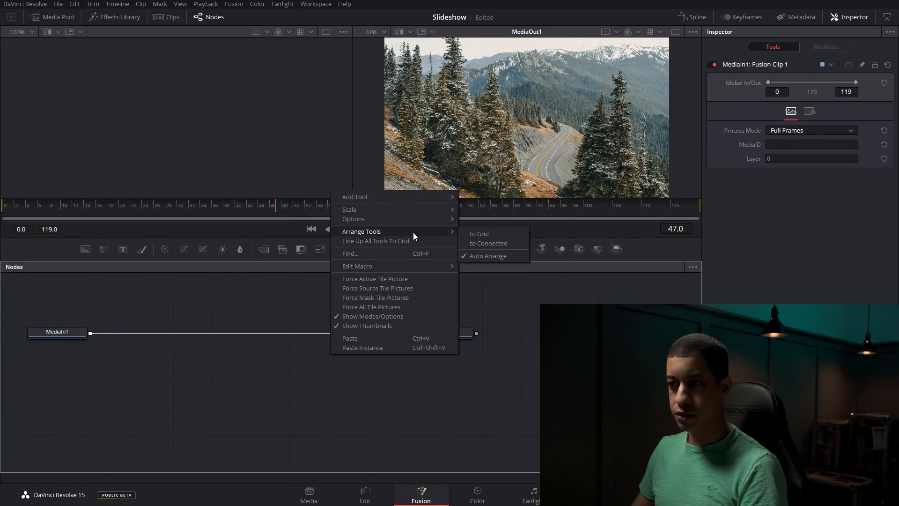
{"action": "left_click", "coordinate": [488, 238]}
{"action": "left_click_drag", "start_coordinate": [447, 332], "coordinate": [640, 303]}
{"action": "left_click_drag", "start_coordinate": [66, 333], "coordinate": [66, 307]}
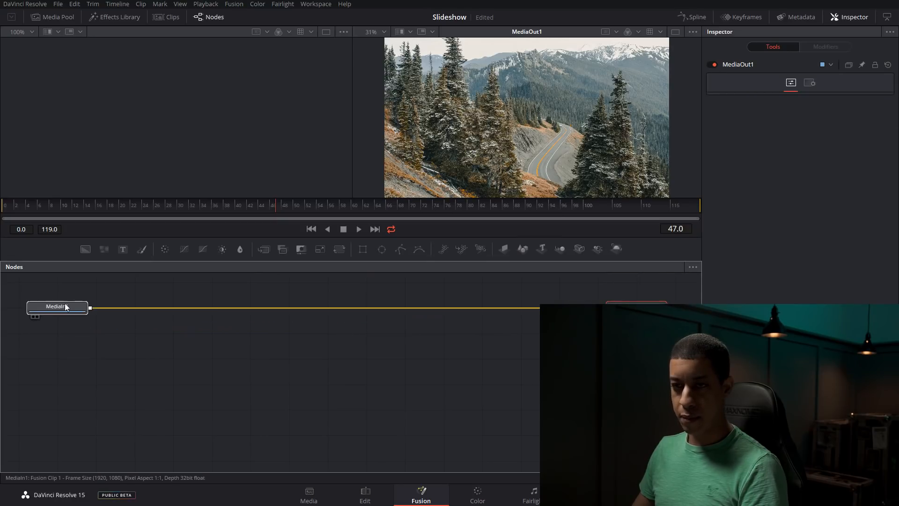
Add an unconnected Background node directly below MediaIn1 and set its Alpha to 0.0
{"action": "left_click", "coordinate": [176, 374]}
{"action": "left_click_drag", "start_coordinate": [85, 248], "coordinate": [59, 332]}
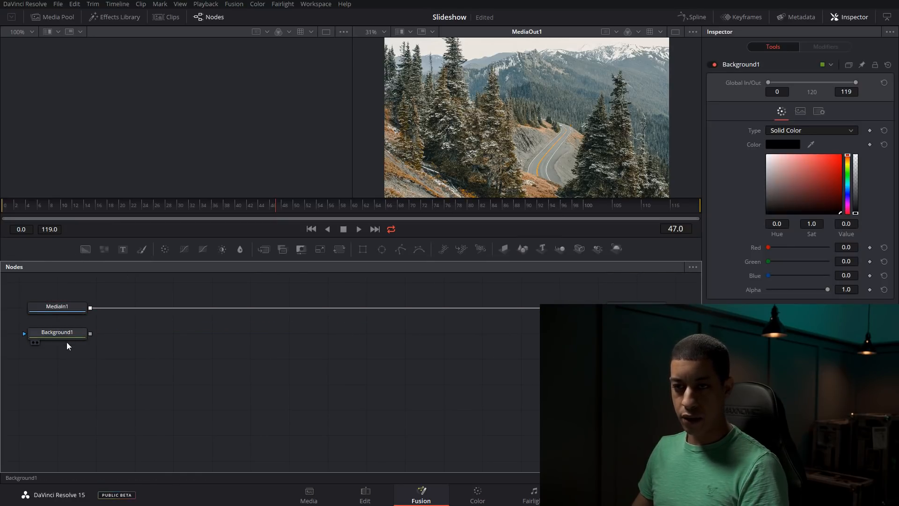
{"action": "left_click_drag", "start_coordinate": [827, 290], "coordinate": [766, 290]}
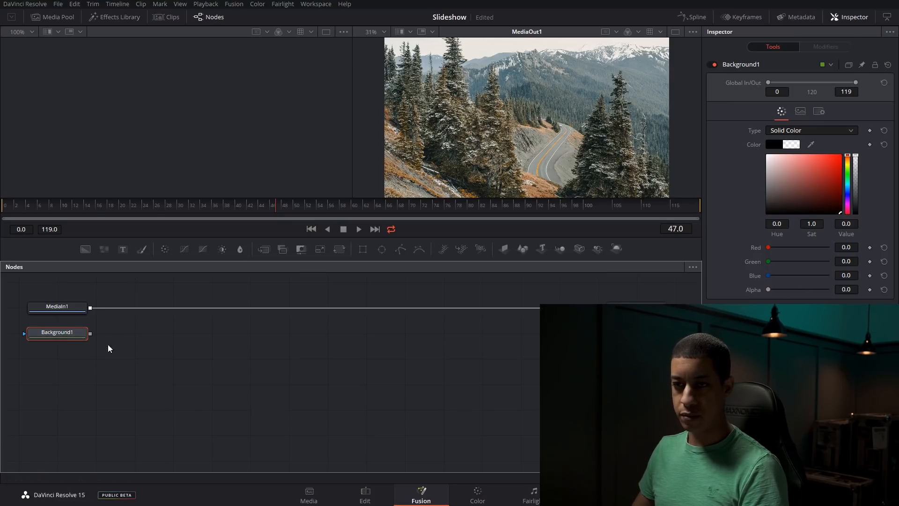
Merge MediaIn1 over the Background node and show the Merge1 node in the first viewer
{"action": "left_click_drag", "start_coordinate": [90, 311], "coordinate": [91, 334]}
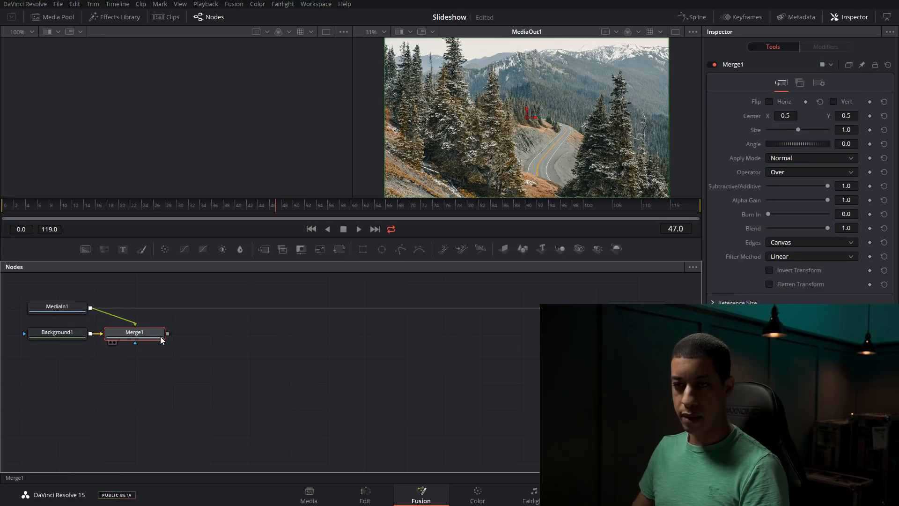
{"action": "key", "text": "1"}
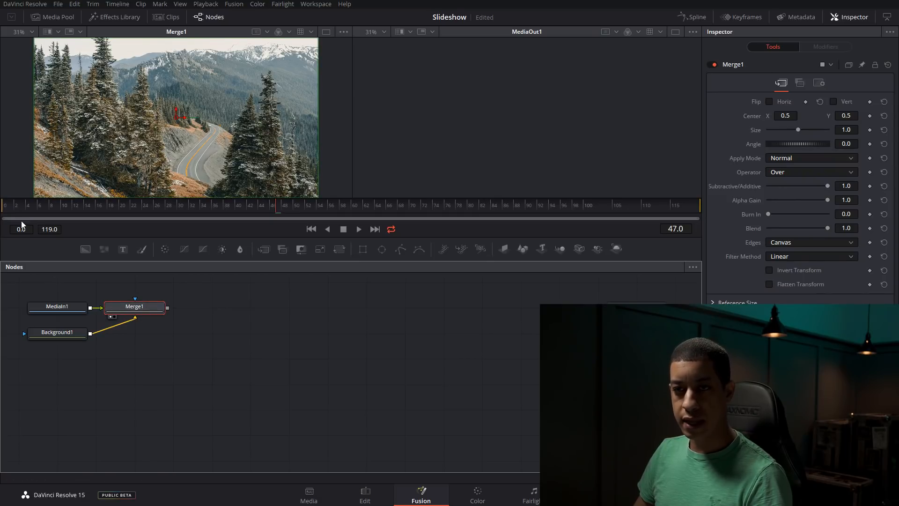
Check where the Fusion clip starts and ends on the Edit page timeline
{"action": "left_click", "coordinate": [11, 210]}
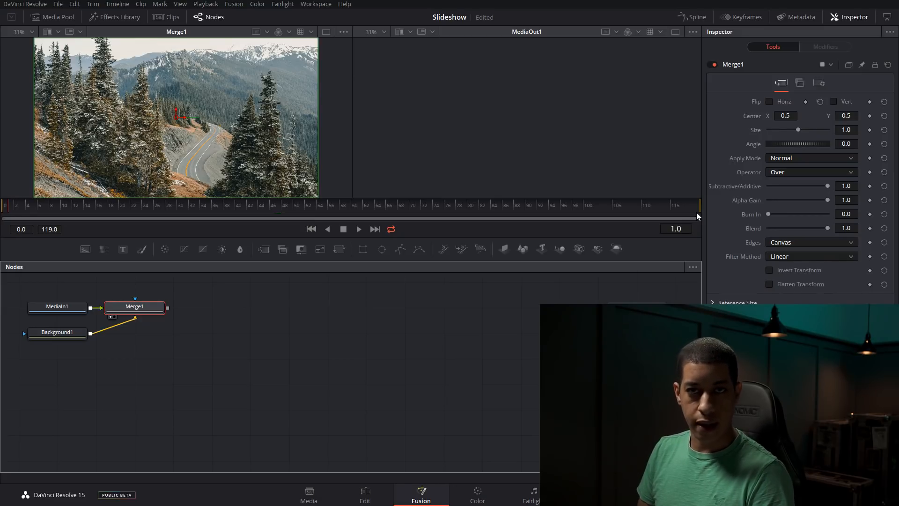
{"action": "left_click", "coordinate": [386, 499]}
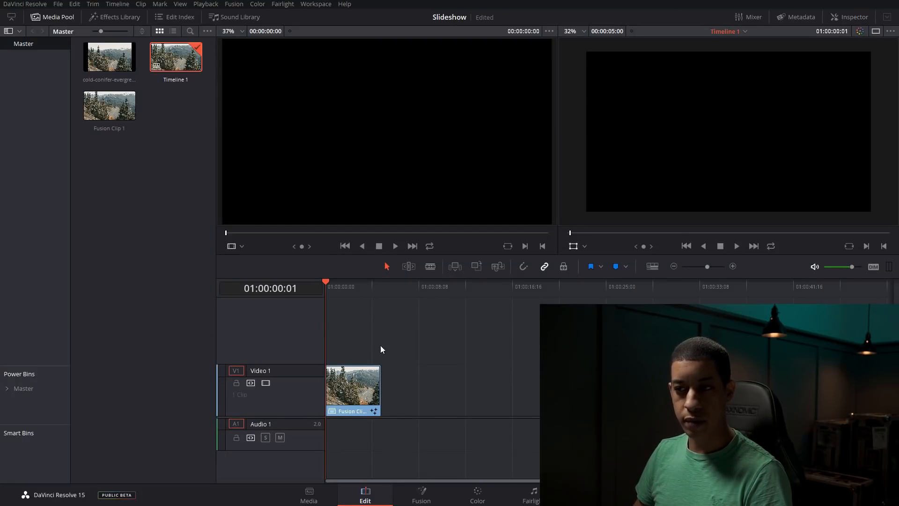
{"action": "left_click_drag", "start_coordinate": [376, 283], "coordinate": [380, 283]}
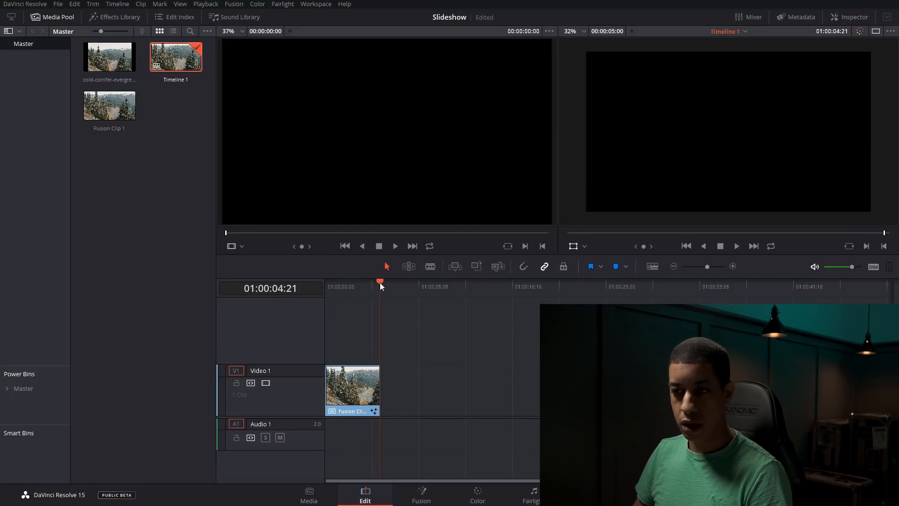
{"action": "key", "text": "Down"}
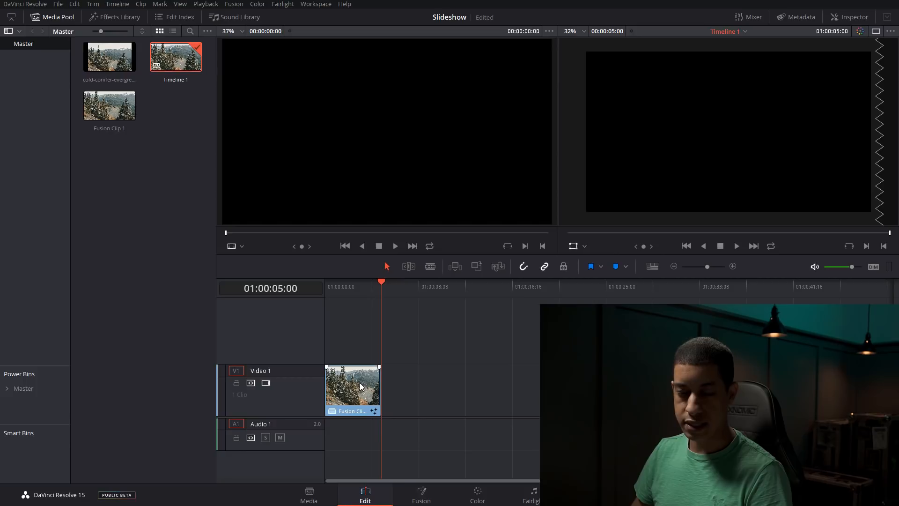
Back on the Fusion page, keyframe Merge1's Size at 1.0 on frame 0 and 1.1 on frame 119
{"action": "left_click", "coordinate": [415, 499]}
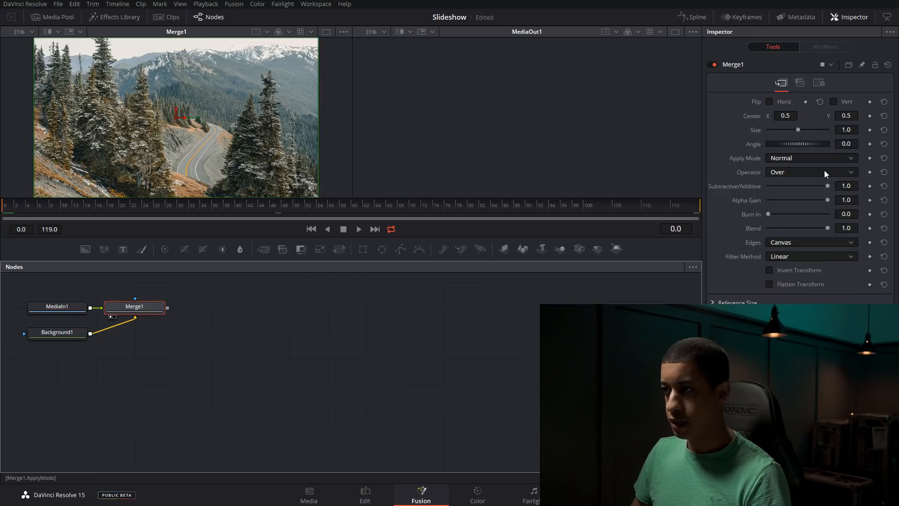
{"action": "left_click", "coordinate": [869, 130]}
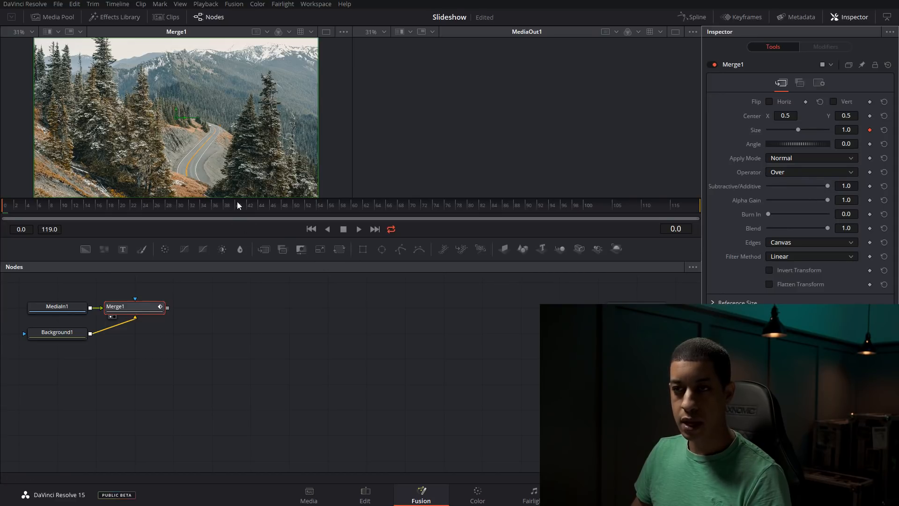
{"action": "left_click_drag", "start_coordinate": [245, 207], "coordinate": [617, 211]}
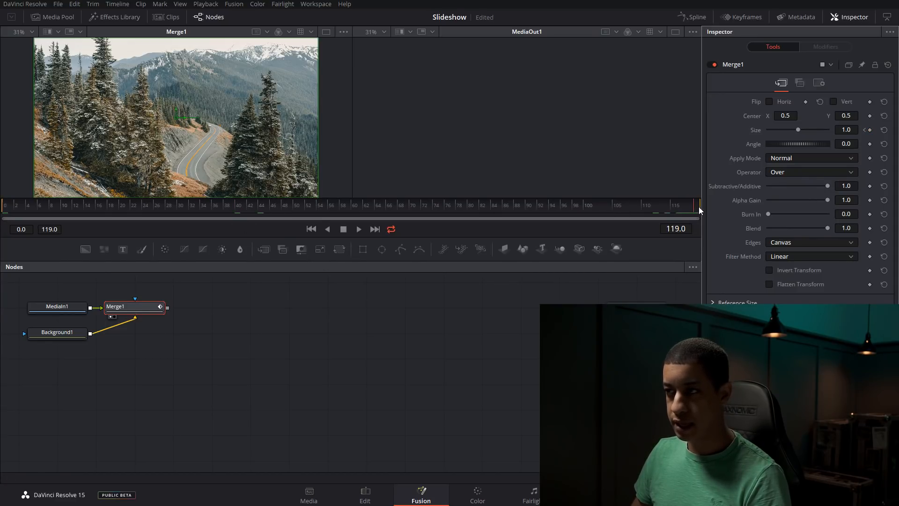
{"action": "key", "text": "BackSpace"}
{"action": "type", "text": "1"}
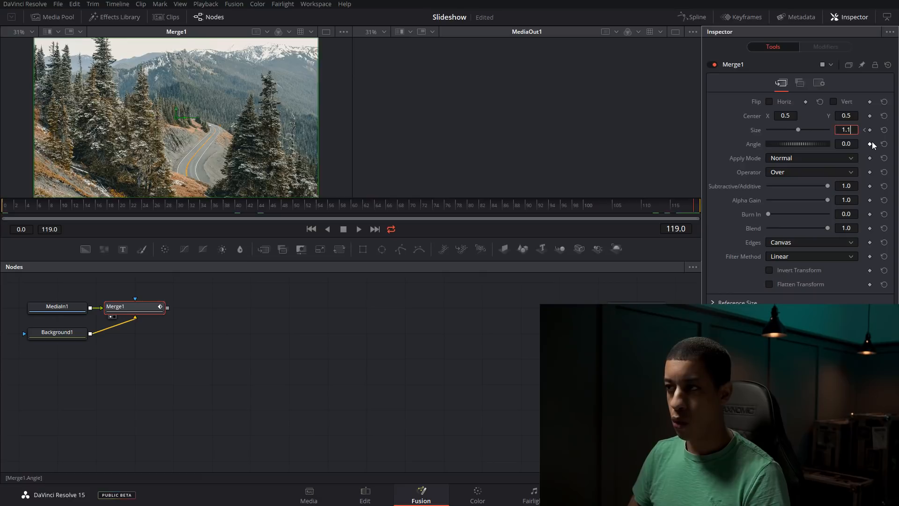
{"action": "key", "text": "Tab"}
Play back the zoom animation from frame 0 to judge its speed
{"action": "left_click", "coordinate": [5, 206]}
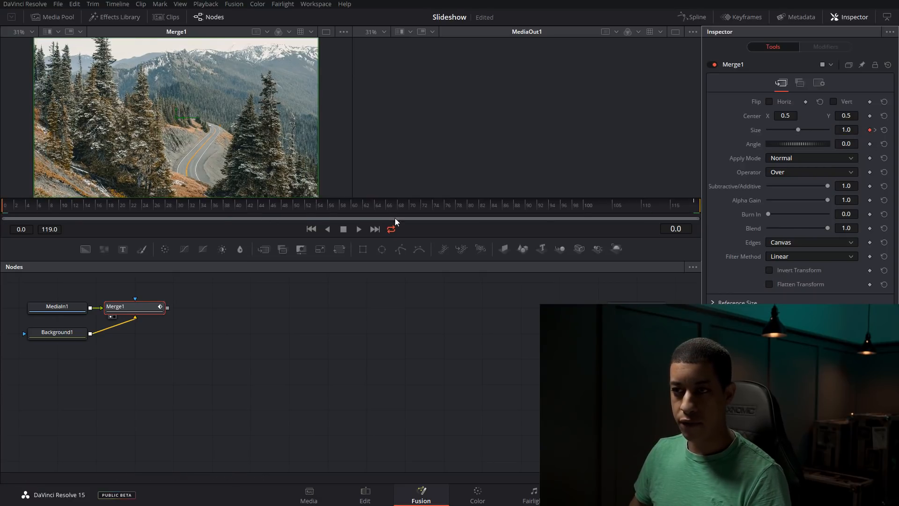
{"action": "left_click", "coordinate": [360, 229]}
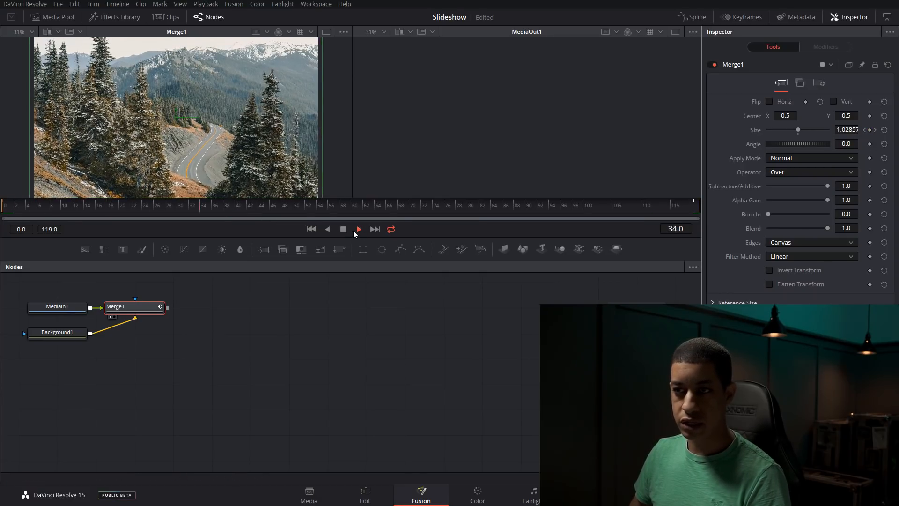
{"action": "left_click", "coordinate": [347, 230]}
Change Merge1's Size keyframe on frame 119 to 1.05
{"action": "left_click", "coordinate": [698, 206]}
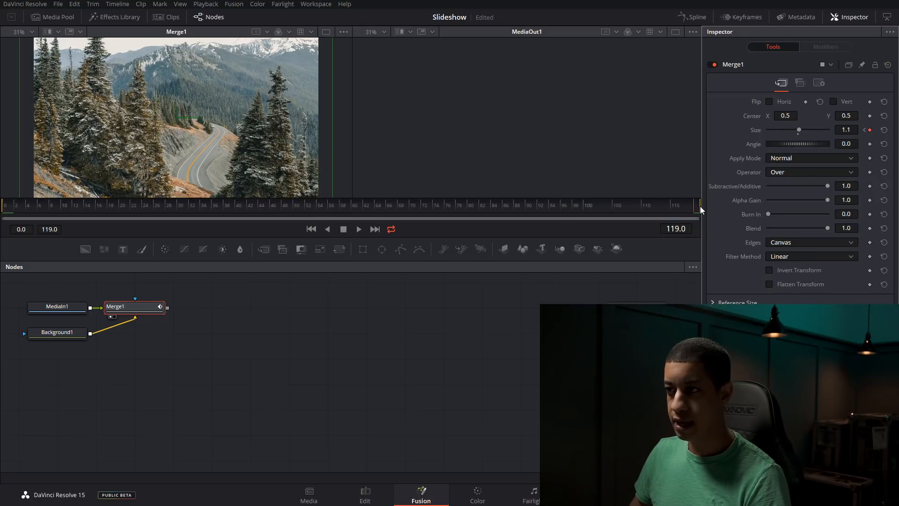
{"action": "key", "text": "BackSpace"}
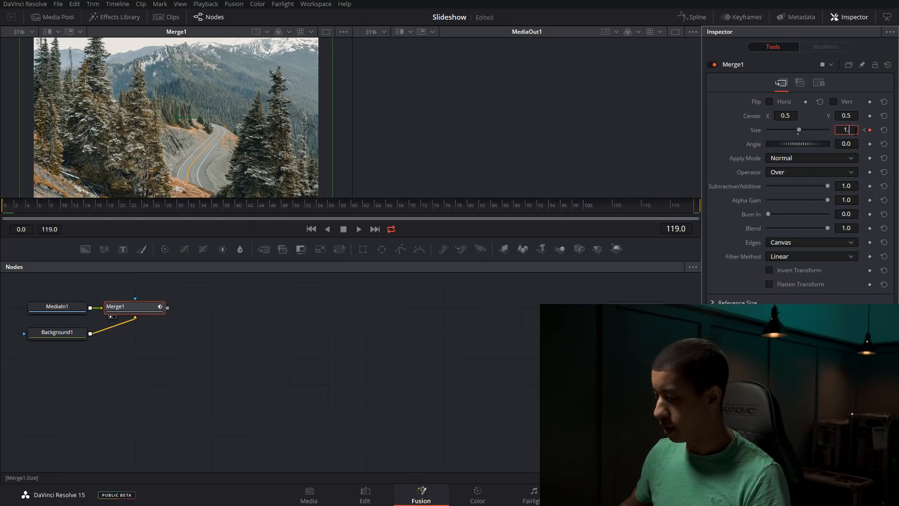
{"action": "type", "text": "05"}
{"action": "key", "text": "Return"}
Play back the slower zoom, return to frame 0 and deselect Merge1
{"action": "key", "text": "space"}
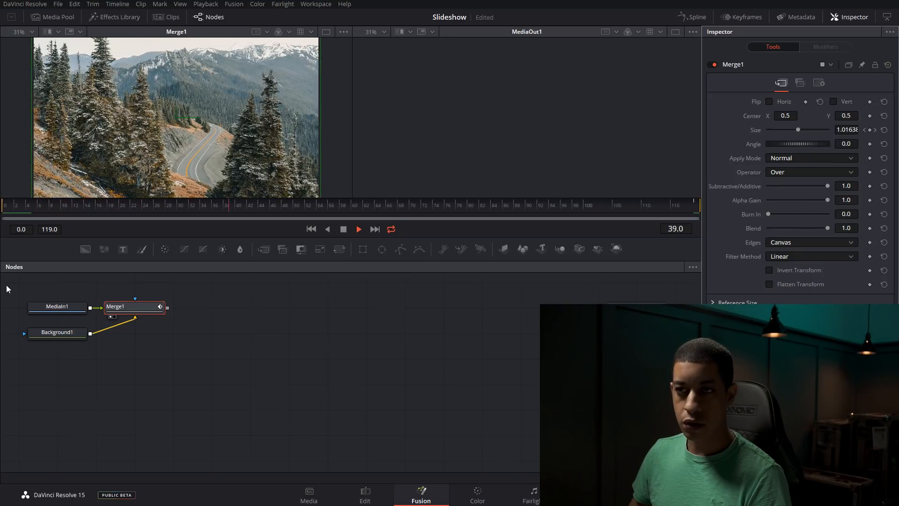
{"action": "key", "text": "space"}
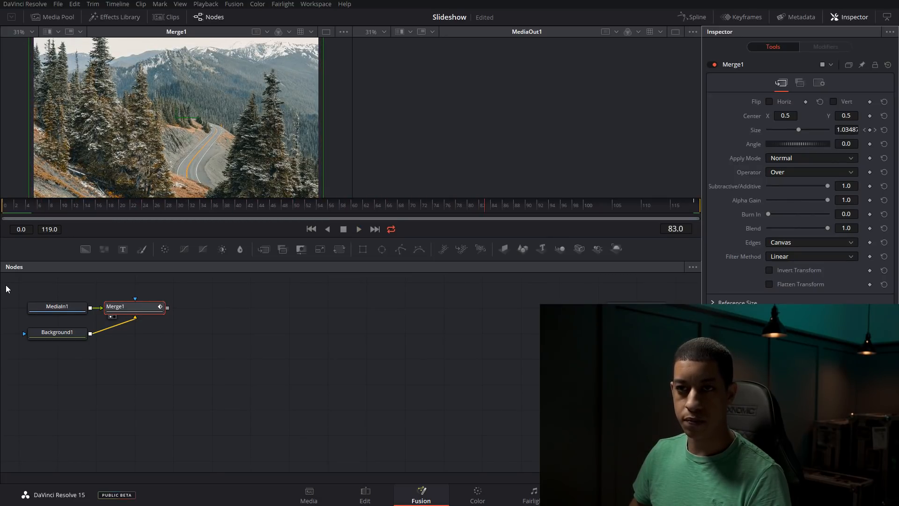
{"action": "key", "text": "Home"}
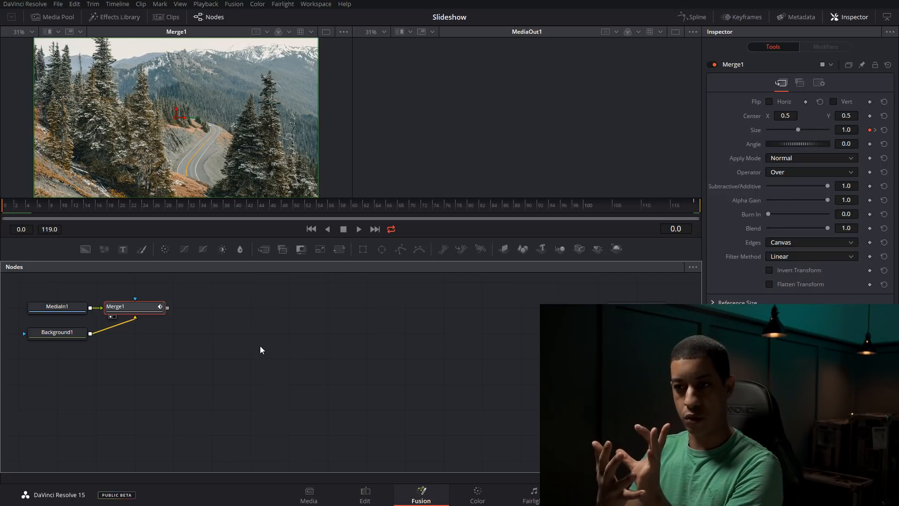
{"action": "left_click", "coordinate": [260, 345]}
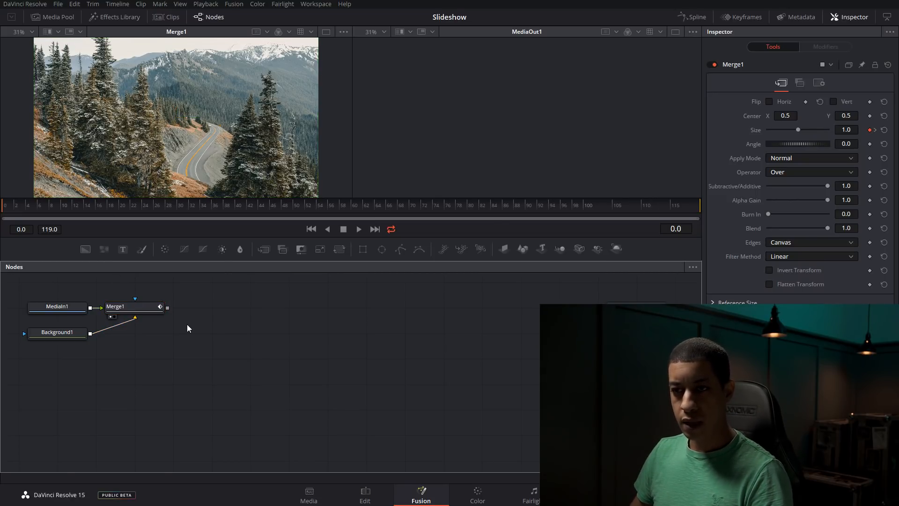
Add a BrightnessContrast node, feed it from Merge1's output and show it in the first viewer
{"action": "key", "text": "shift+space"}
{"action": "type", "text": "bri"}
{"action": "key", "text": "Down"}
{"action": "key", "text": "Return"}
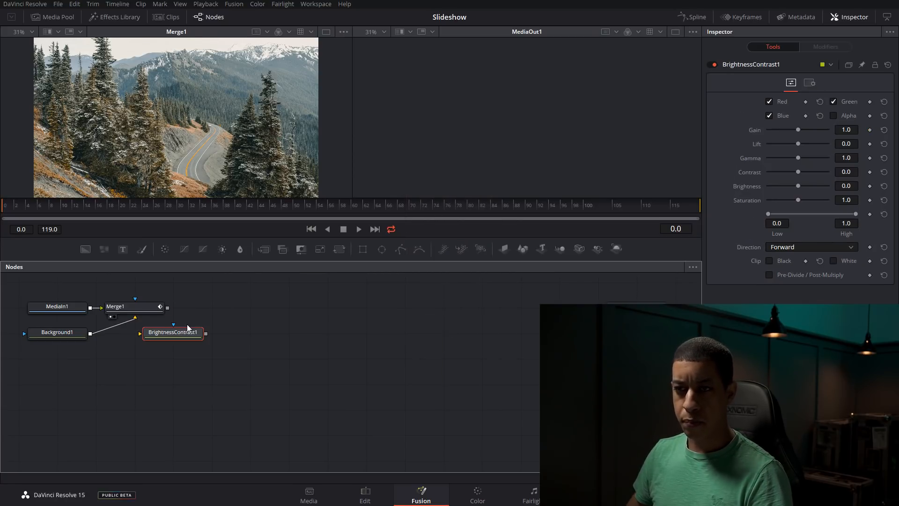
{"action": "left_click_drag", "start_coordinate": [168, 308], "coordinate": [196, 337]}
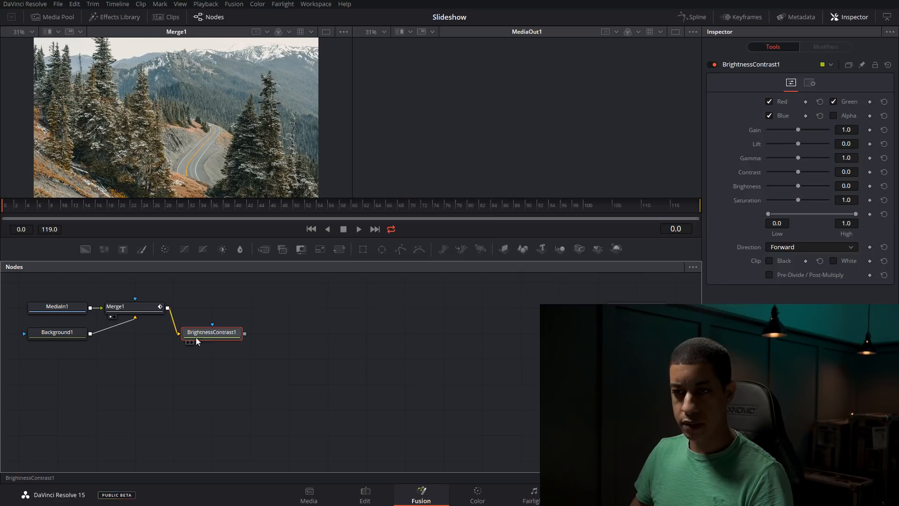
{"action": "key", "text": "1"}
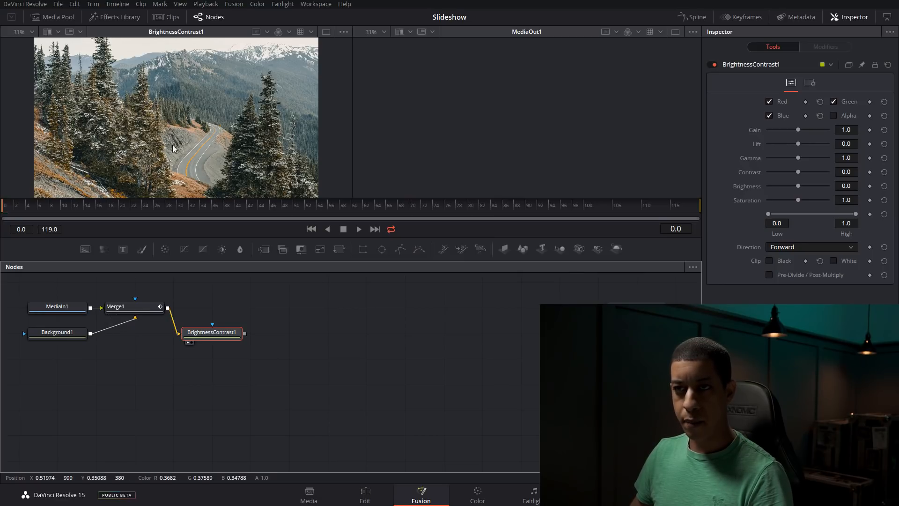
Toggle BrightnessContrast1 on and off in both viewers, ending with it displayed only in the first viewer
{"action": "left_click", "coordinate": [188, 342]}
{"action": "left_click", "coordinate": [191, 342]}
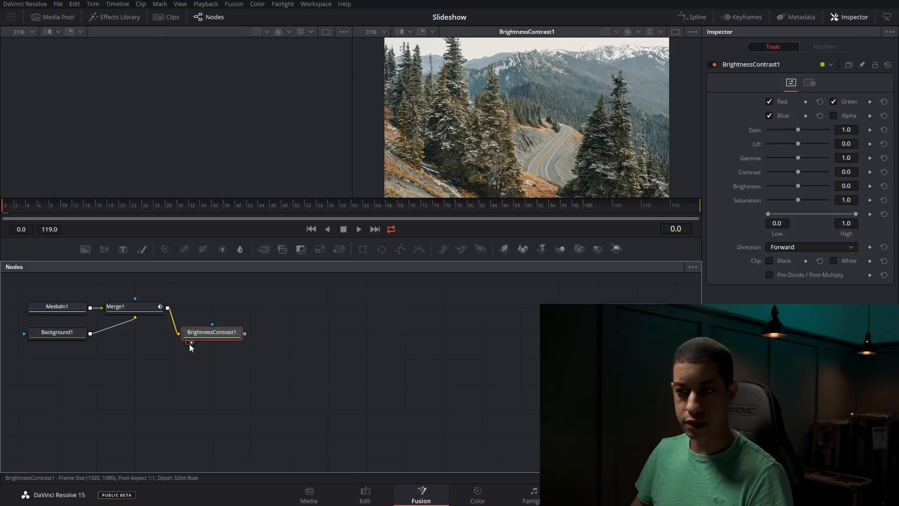
{"action": "left_click", "coordinate": [190, 342]}
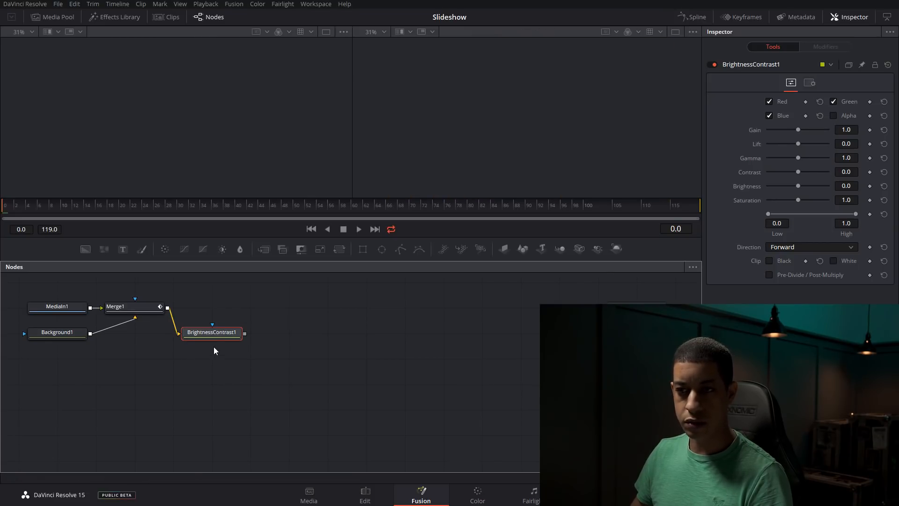
{"action": "key", "text": "1"}
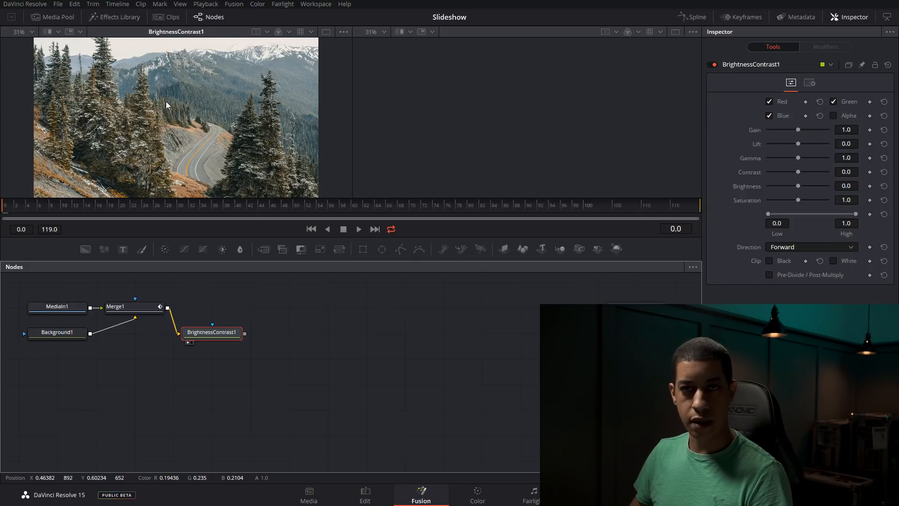
{"action": "key", "text": "2"}
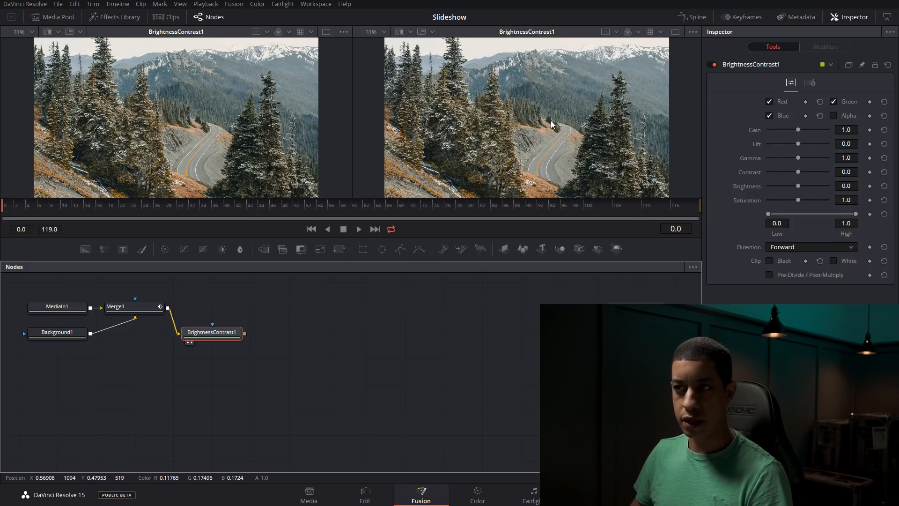
{"action": "key", "text": "2"}
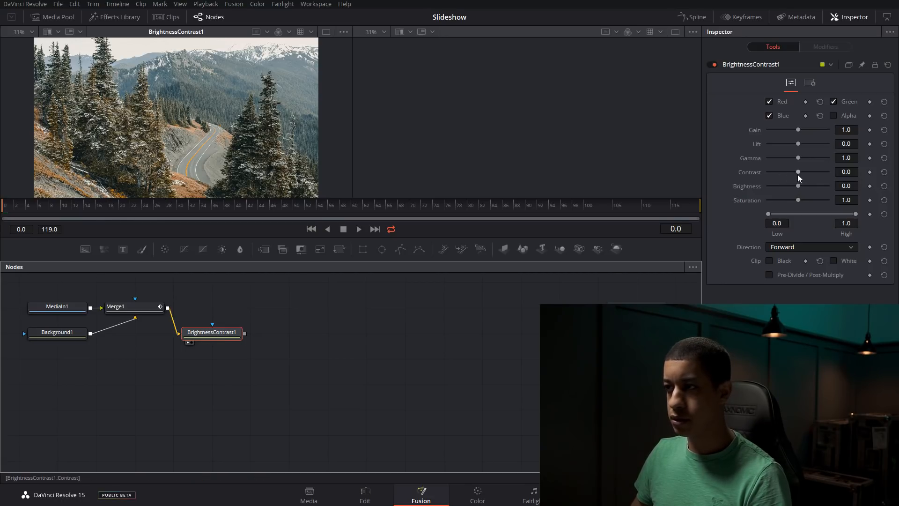
Set BrightnessContrast1's Contrast to -0.23 and Saturation to 0.84, and show Merge1 in the second viewer for comparison
{"action": "left_click_drag", "start_coordinate": [796, 173], "coordinate": [796, 200]}
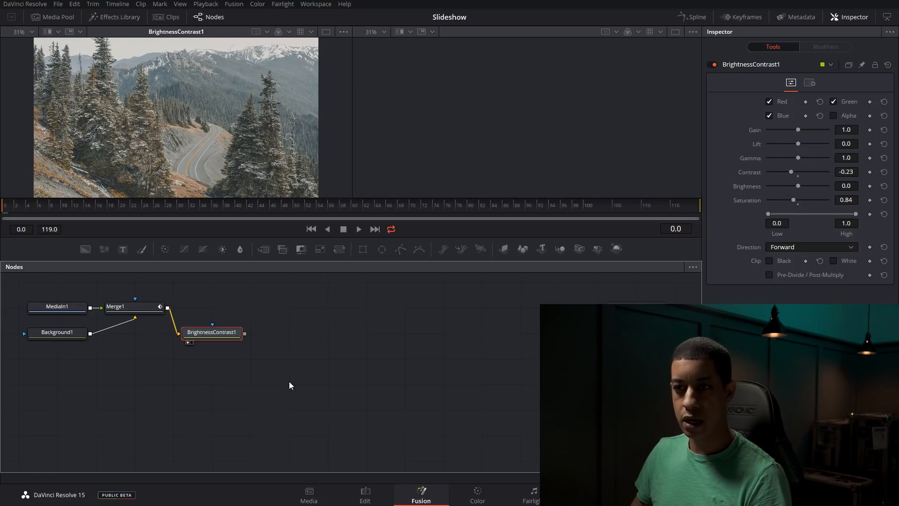
{"action": "left_click", "coordinate": [141, 310]}
{"action": "key", "text": "2"}
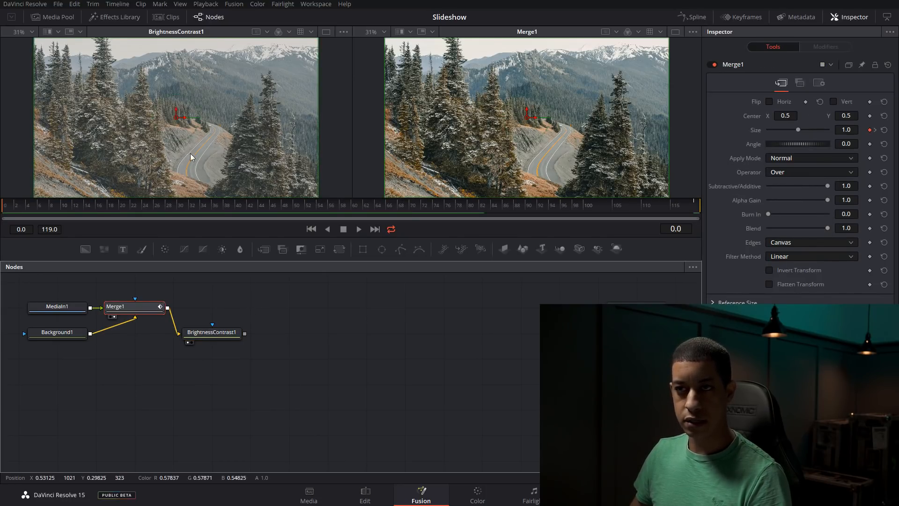
{"action": "left_click", "coordinate": [222, 339]}
{"action": "key", "text": "shift+space"}
{"action": "type", "text": "bri"}
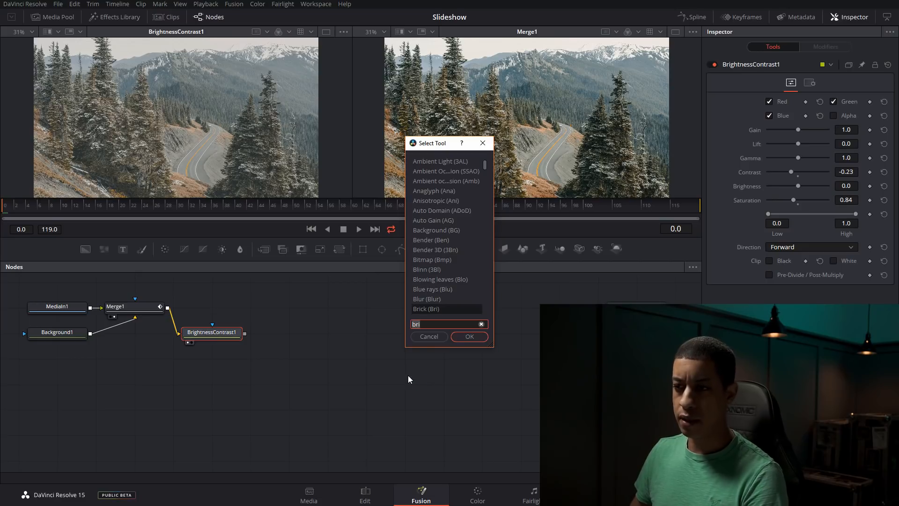
{"action": "left_click", "coordinate": [432, 337]}
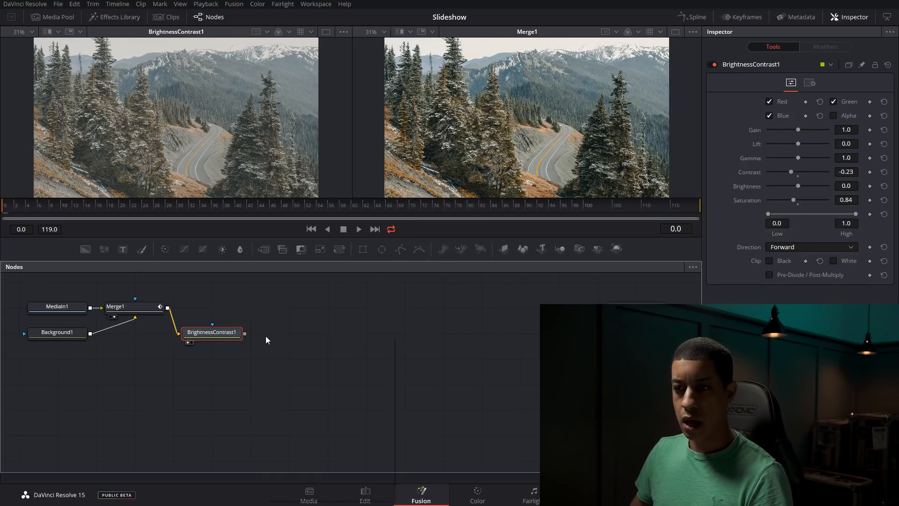
{"action": "right_click", "coordinate": [265, 336]}
{"action": "mouse_move", "coordinate": [314, 344]}
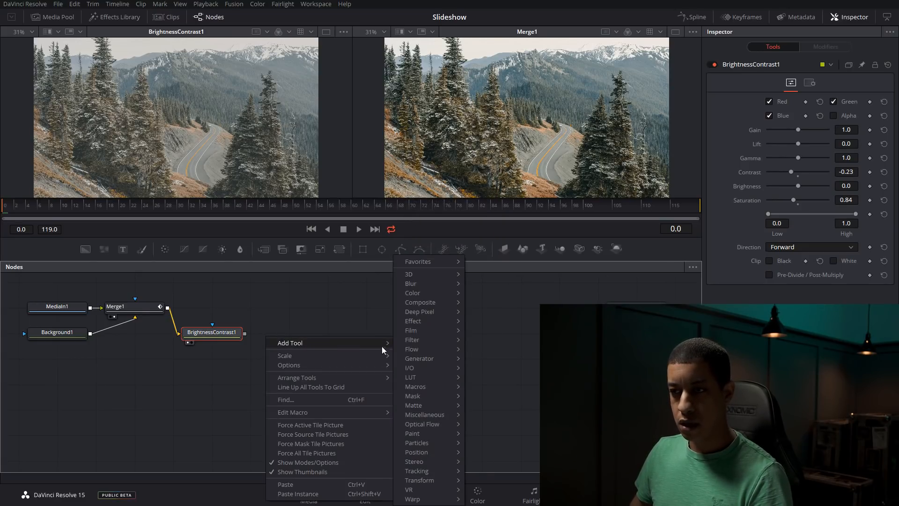
{"action": "mouse_move", "coordinate": [361, 342]}
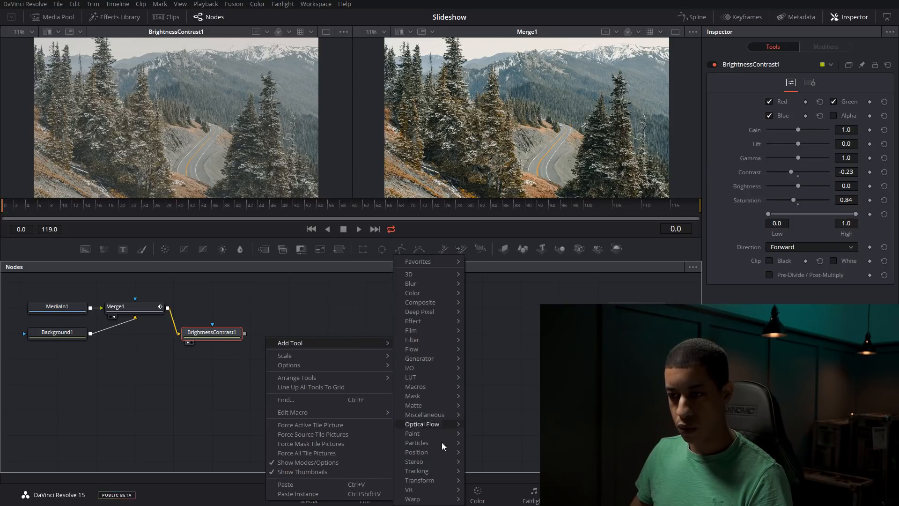
{"action": "mouse_move", "coordinate": [439, 283]}
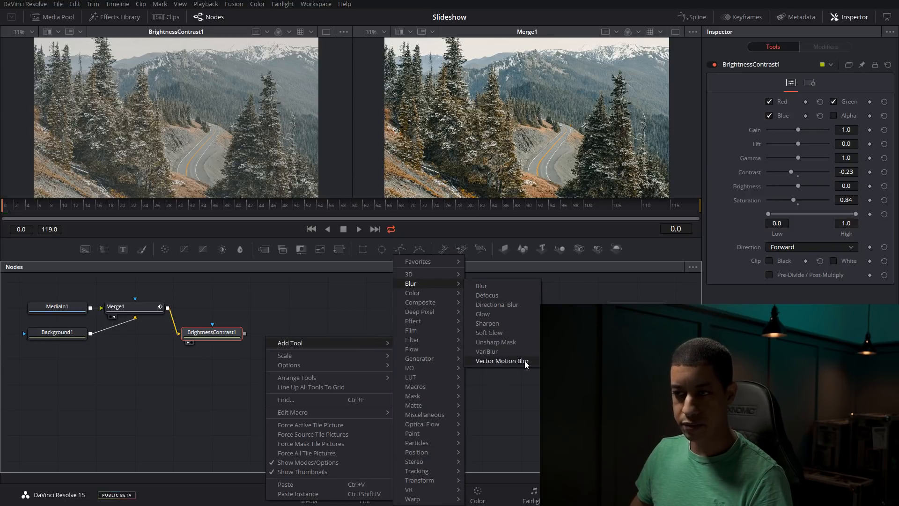
{"action": "left_click", "coordinate": [305, 335]}
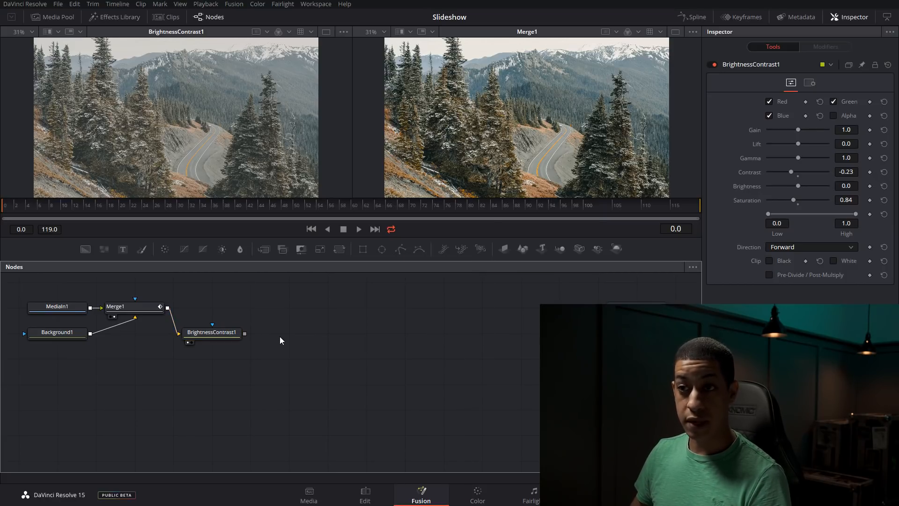
Try adding a loose Blur node wired by hand from BrightnessContrast1, and delete it
{"action": "key", "text": "shift+space"}
{"action": "type", "text": "bri"}
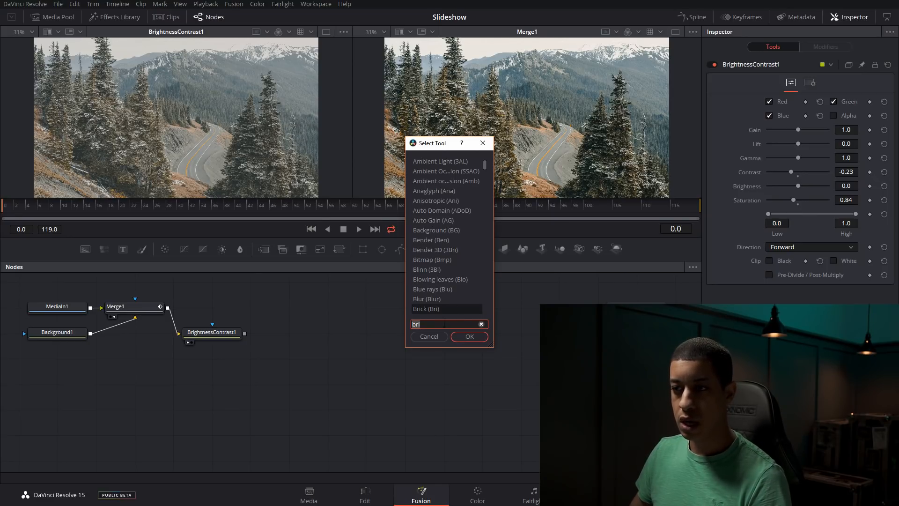
{"action": "left_click", "coordinate": [443, 300]}
{"action": "left_click", "coordinate": [463, 337]}
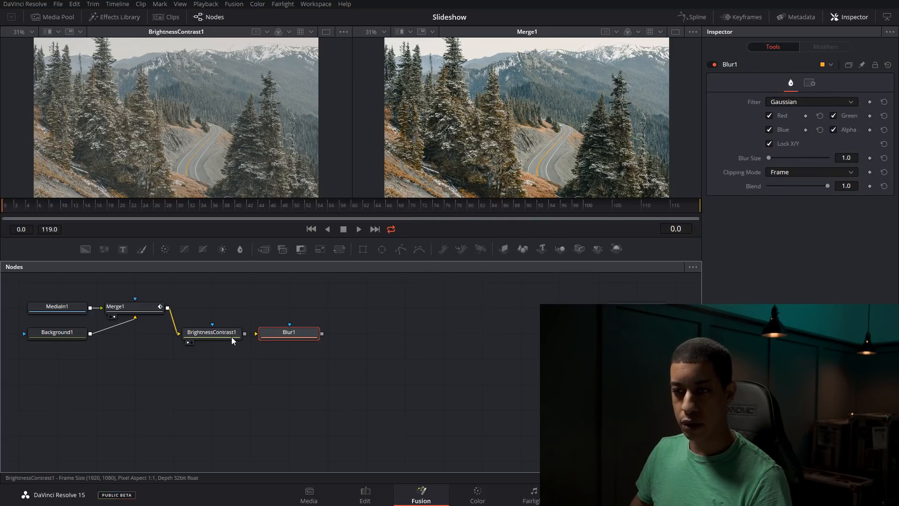
{"action": "left_click_drag", "start_coordinate": [246, 334], "coordinate": [297, 334]}
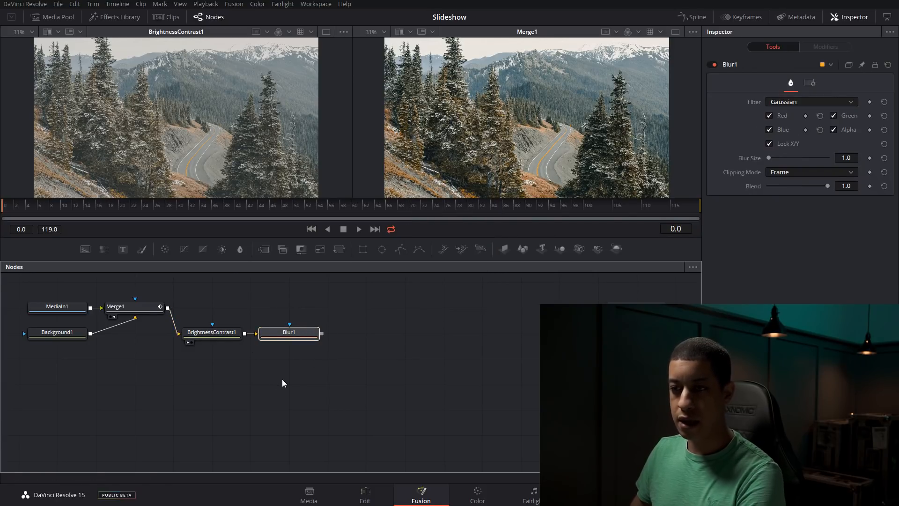
{"action": "key", "text": "Delete"}
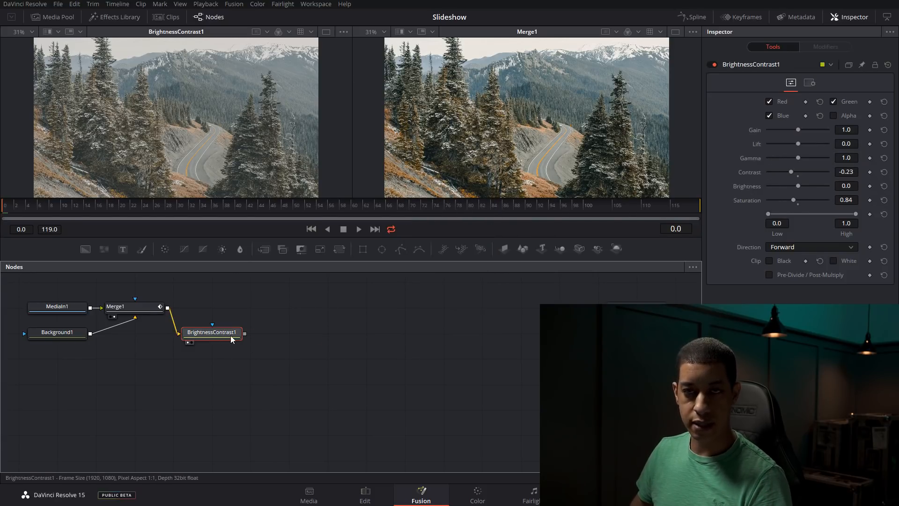
Add a Blur node directly after BrightnessContrast1, show it in the first viewer and set its Blur Size to 4.7
{"action": "key", "text": "shift+space"}
{"action": "type", "text": "Blur"}
{"action": "key", "text": "Return"}
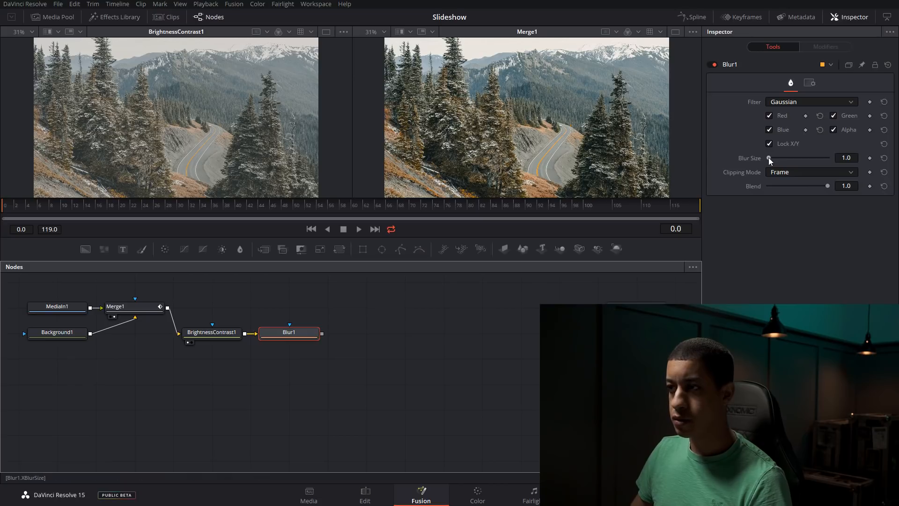
{"action": "left_click_drag", "start_coordinate": [769, 159], "coordinate": [783, 162]}
{"action": "key", "text": "1"}
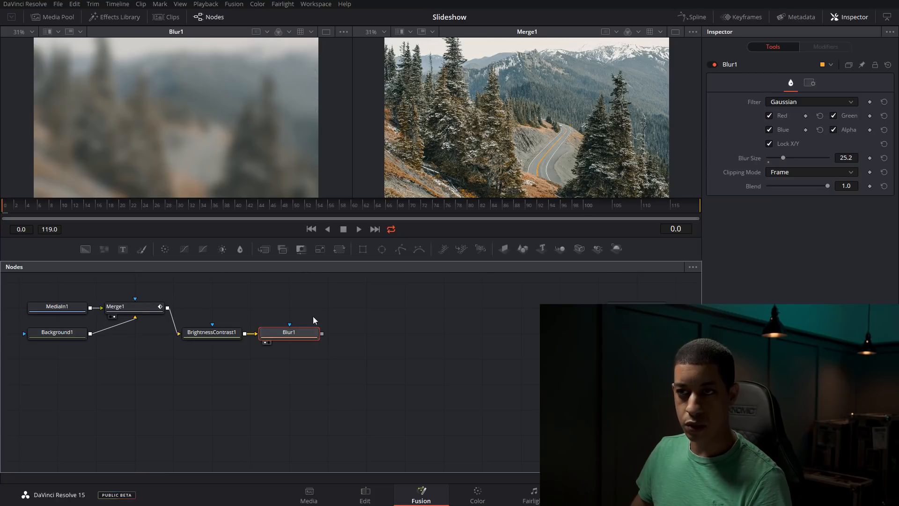
{"action": "left_click", "coordinate": [884, 158]}
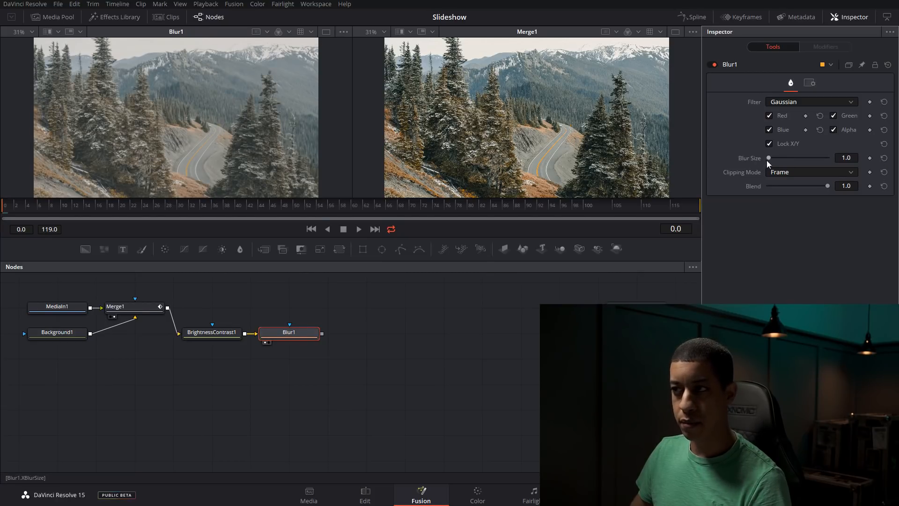
{"action": "left_click_drag", "start_coordinate": [770, 161], "coordinate": [770, 161]}
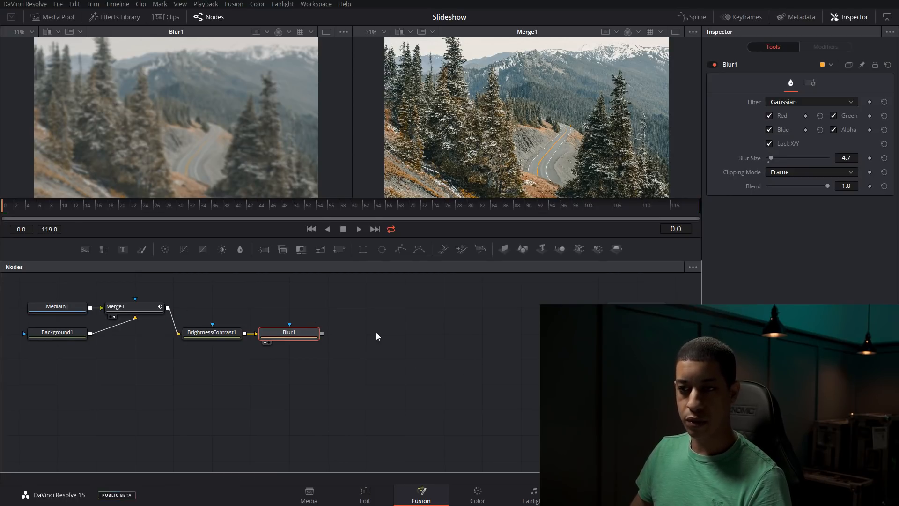
Move BrightnessContrast1 and Blur1 down one row and place a new Merge node after Blur1
{"action": "left_click", "coordinate": [193, 339], "text": "ctrl"}
{"action": "left_click_drag", "start_coordinate": [195, 353], "coordinate": [193, 365]}
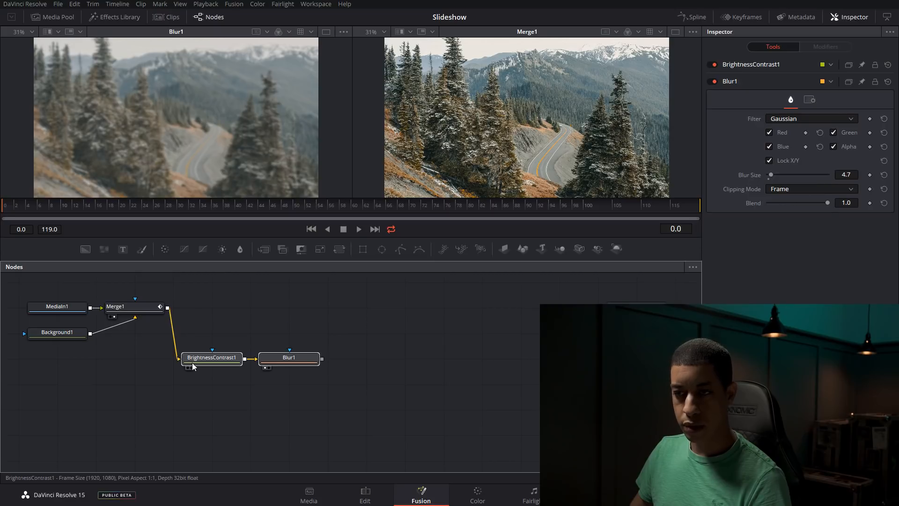
{"action": "left_click", "coordinate": [337, 394]}
{"action": "left_click_drag", "start_coordinate": [263, 249], "coordinate": [357, 364]}
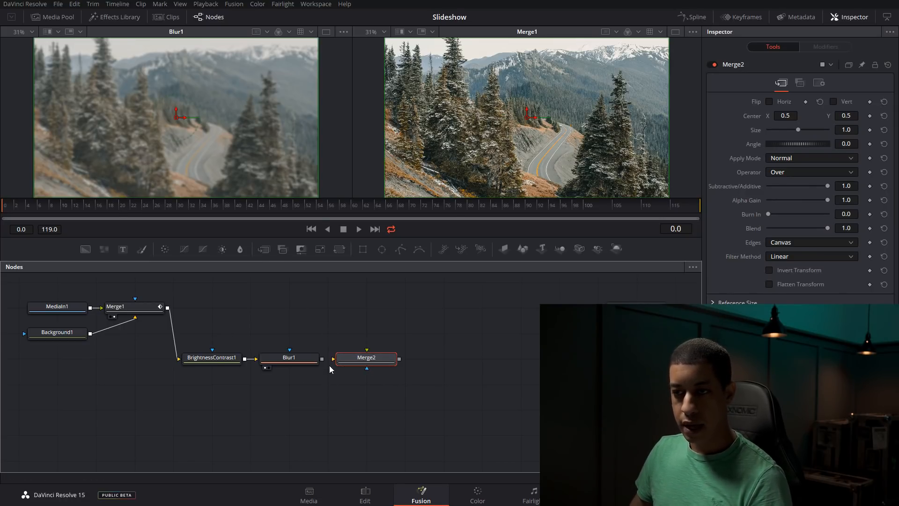
Connect Blur1's output to Merge2's foreground input
{"action": "left_click", "coordinate": [297, 356]}
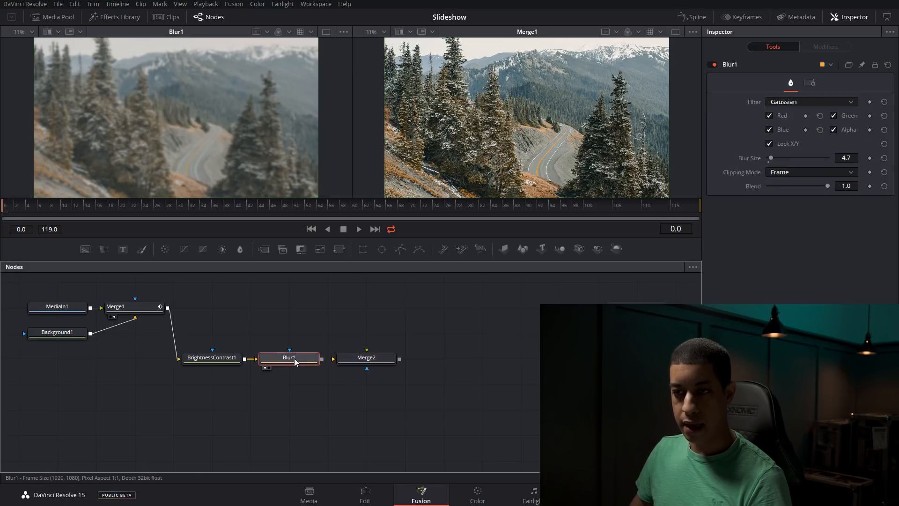
{"action": "left_click", "coordinate": [215, 361]}
{"action": "left_click", "coordinate": [286, 364]}
{"action": "left_click_drag", "start_coordinate": [321, 359], "coordinate": [367, 350]}
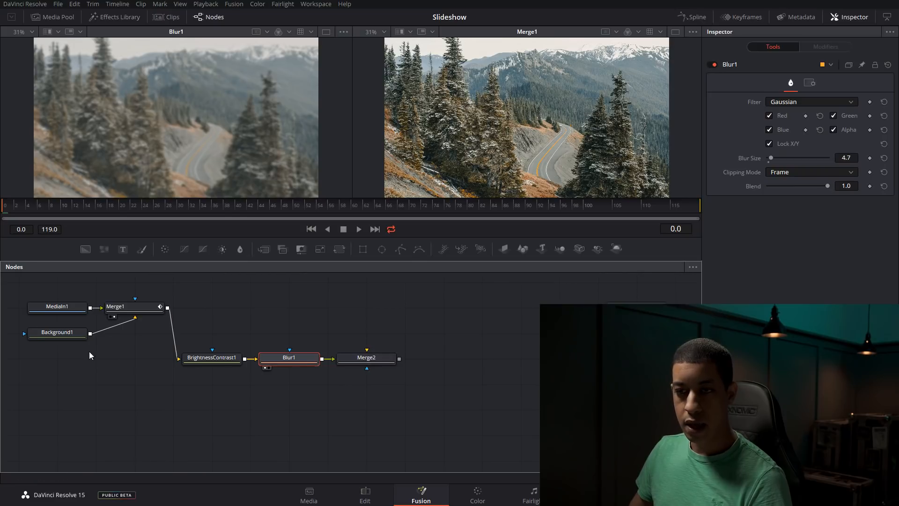
Show Background1 in the first viewer and connect its output to Merge2's background input
{"action": "left_click", "coordinate": [73, 333]}
{"action": "key", "text": "1"}
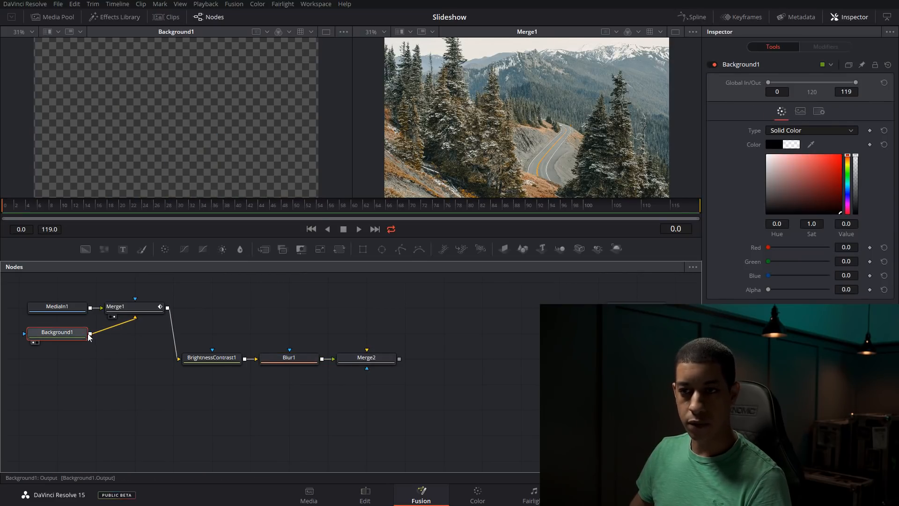
{"action": "left_click_drag", "start_coordinate": [90, 333], "coordinate": [368, 358]}
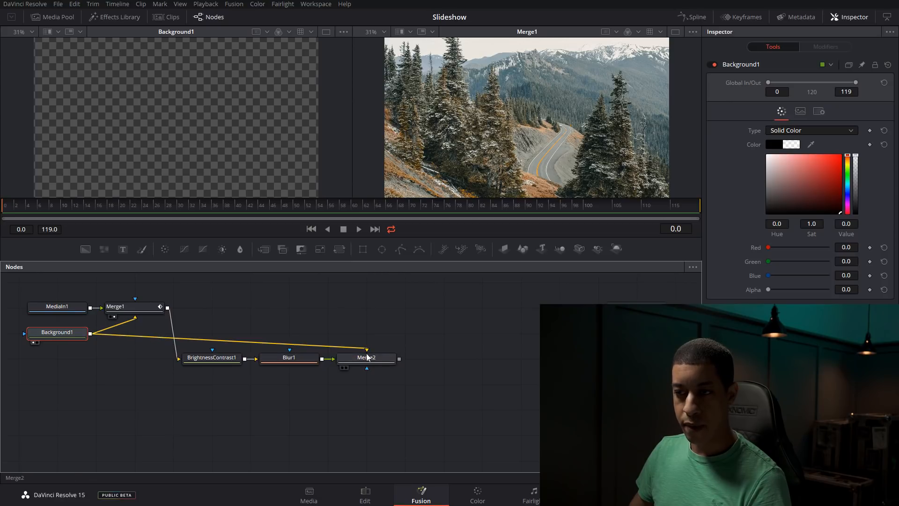
Disconnect both inputs of Merge2, and try Blur1 as its background input before removing that connection too
{"action": "left_click", "coordinate": [346, 348]}
{"action": "left_click", "coordinate": [329, 359]}
{"action": "left_click", "coordinate": [358, 363]}
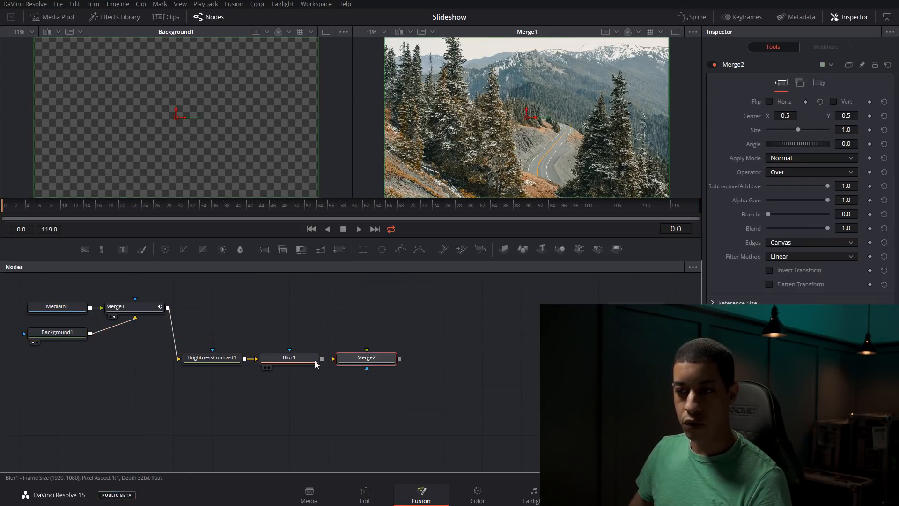
{"action": "left_click_drag", "start_coordinate": [322, 359], "coordinate": [361, 364]}
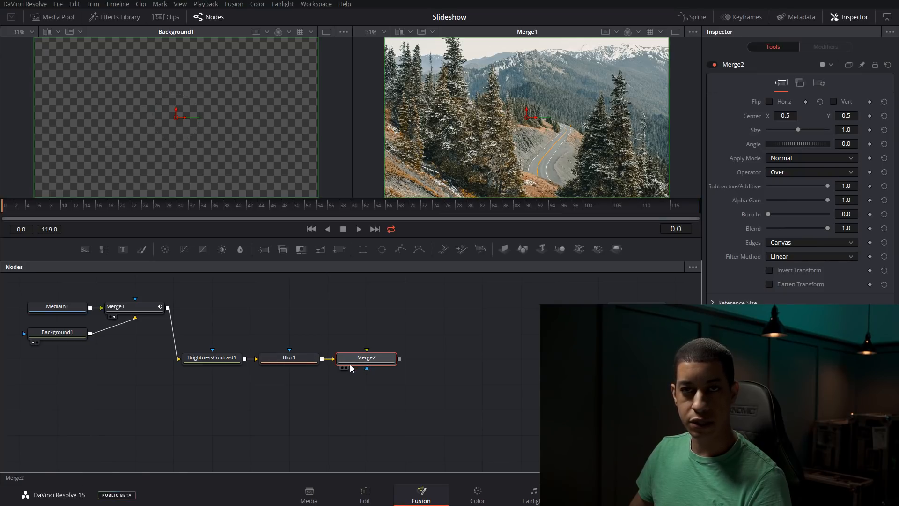
{"action": "left_click", "coordinate": [328, 359]}
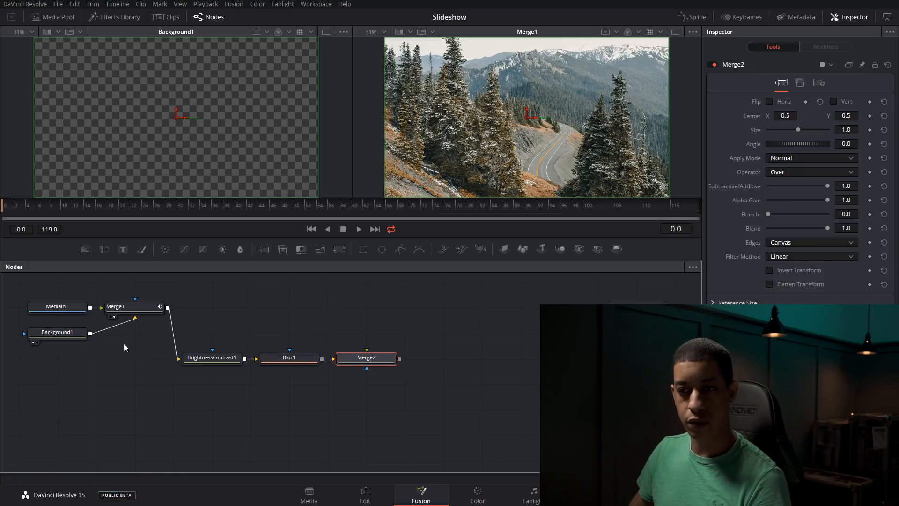
Reconnect Background1 as Merge2's background and Blur1 as its foreground, and swap the two inputs
{"action": "left_click_drag", "start_coordinate": [91, 333], "coordinate": [369, 362]}
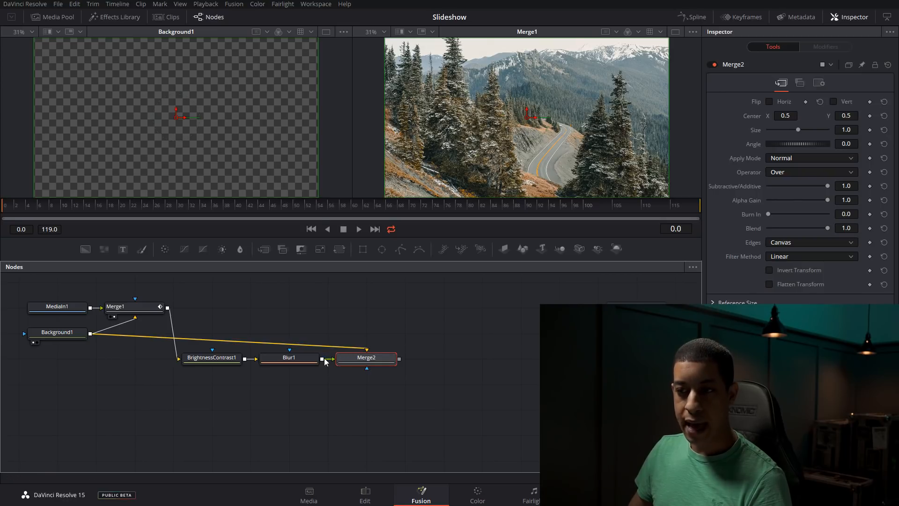
{"action": "key", "text": "ctrl+t"}
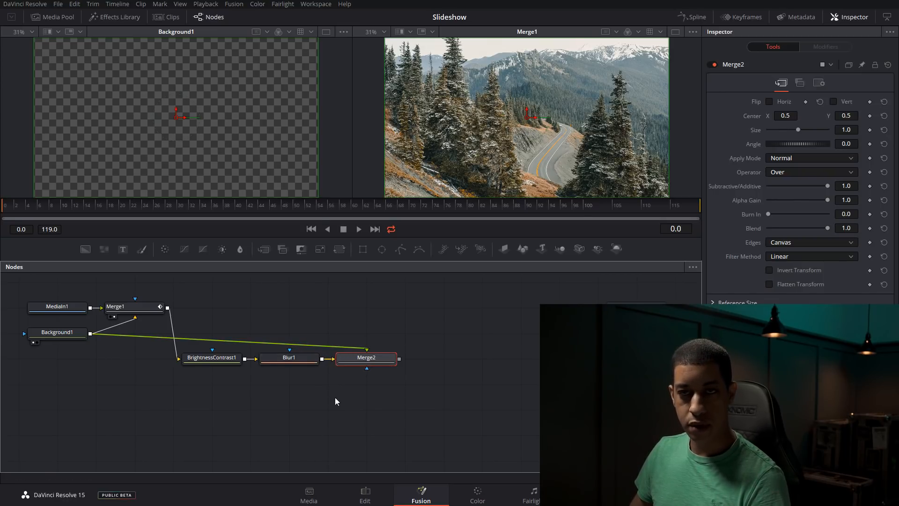
Swap Merge2's inputs so Background1 is the background and Blur1 the foreground, and show Merge2 in the first viewer
{"action": "key", "text": "ctrl+t"}
{"action": "key", "text": "1"}
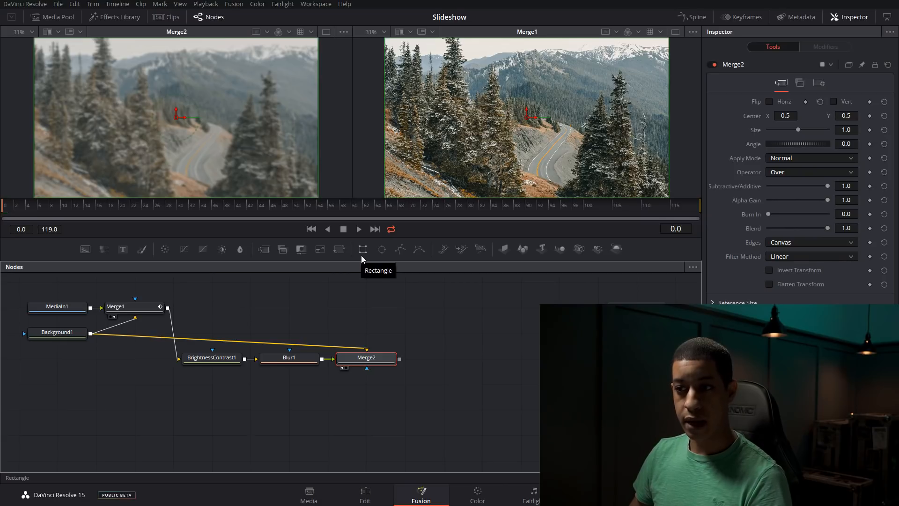
{"action": "left_click", "coordinate": [413, 314]}
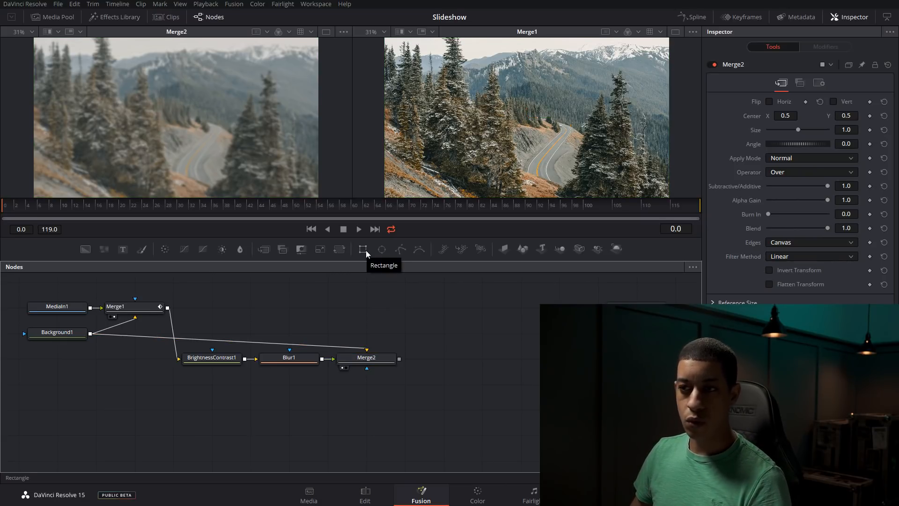
Mask Merge2 with a Rectangle node, invert the mask and set its height to 1.5
{"action": "left_click_drag", "start_coordinate": [366, 250], "coordinate": [367, 368]}
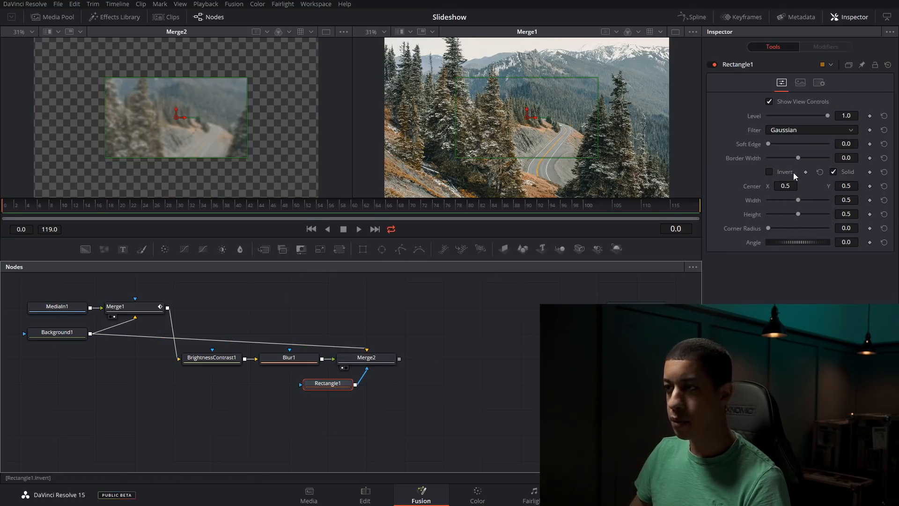
{"action": "left_click", "coordinate": [783, 172]}
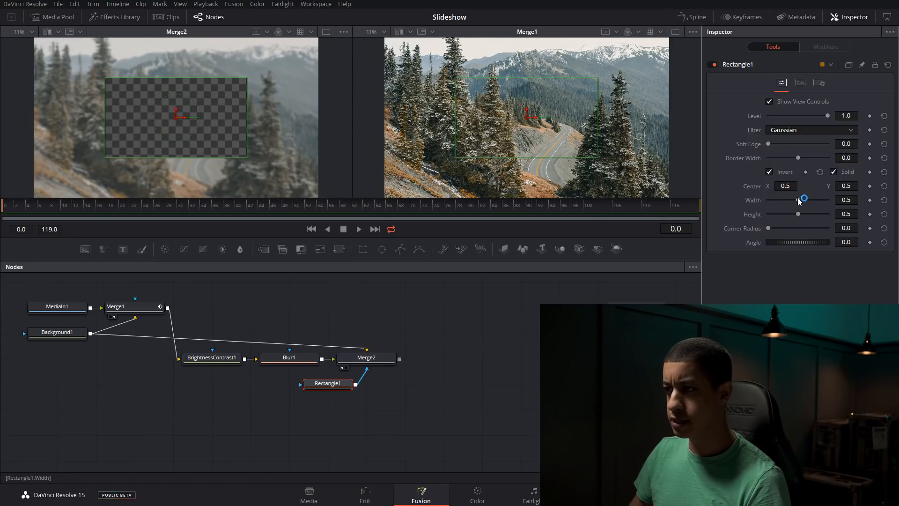
{"action": "left_click_drag", "start_coordinate": [799, 212], "coordinate": [827, 214]}
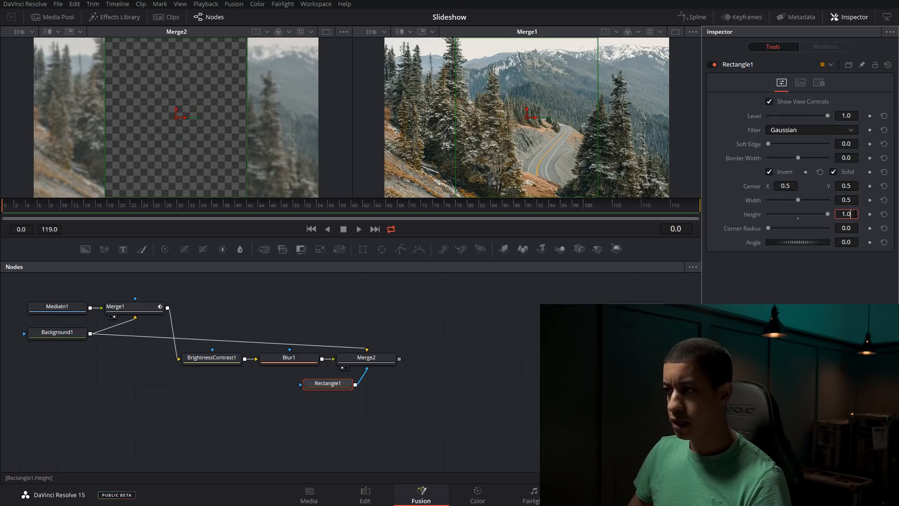
{"action": "type", "text": "5"}
{"action": "key", "text": "Tab"}
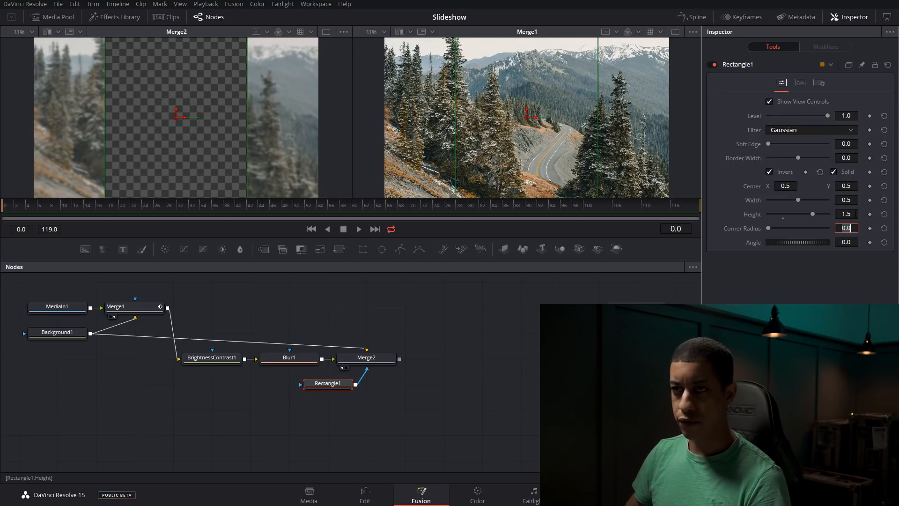
Angle the rectangle mask to -23.5, shift its center X to about 0.594, and delete the Rectangle node
{"action": "left_click_drag", "start_coordinate": [802, 243], "coordinate": [796, 243]}
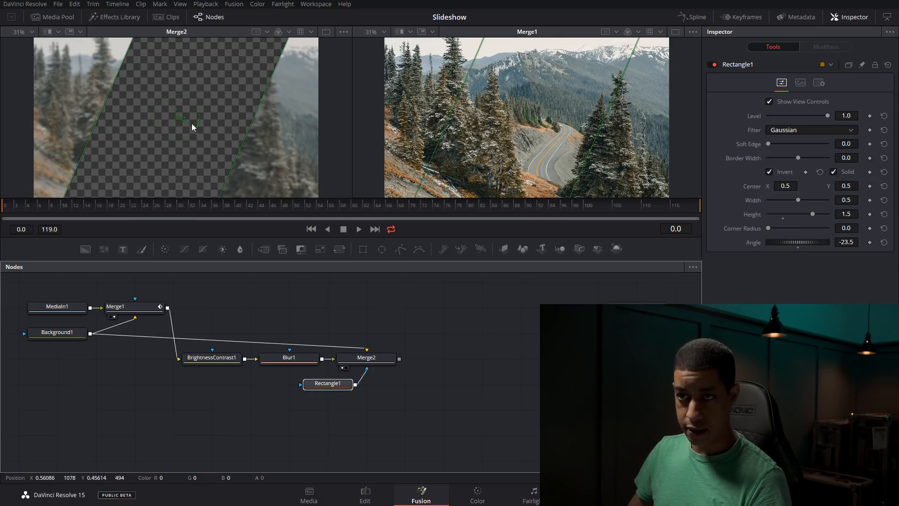
{"action": "left_click_drag", "start_coordinate": [185, 124], "coordinate": [210, 121]}
{"action": "left_click", "coordinate": [323, 383]}
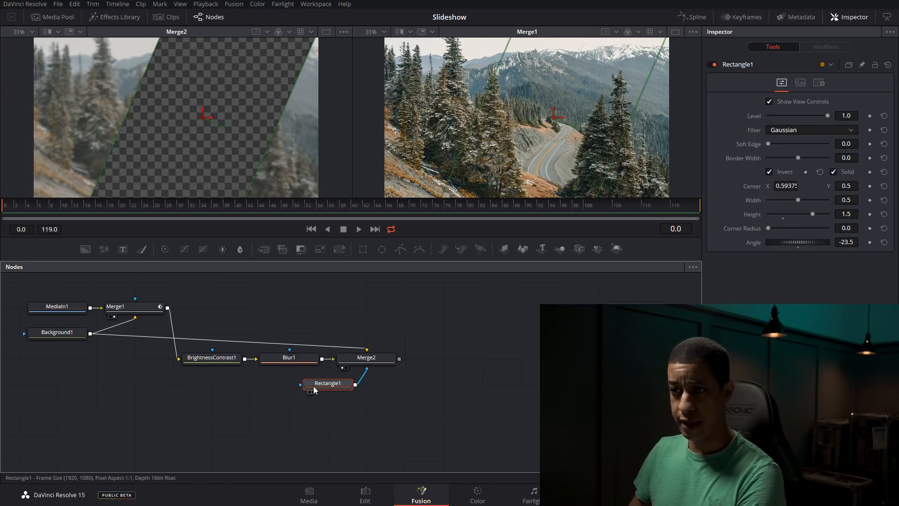
{"action": "key", "text": "Delete"}
Connect a Polygon mask to Merge2, draw a slanted four-sided shape extending above and below the frame, and invert the mask
{"action": "left_click_drag", "start_coordinate": [400, 249], "coordinate": [328, 387]}
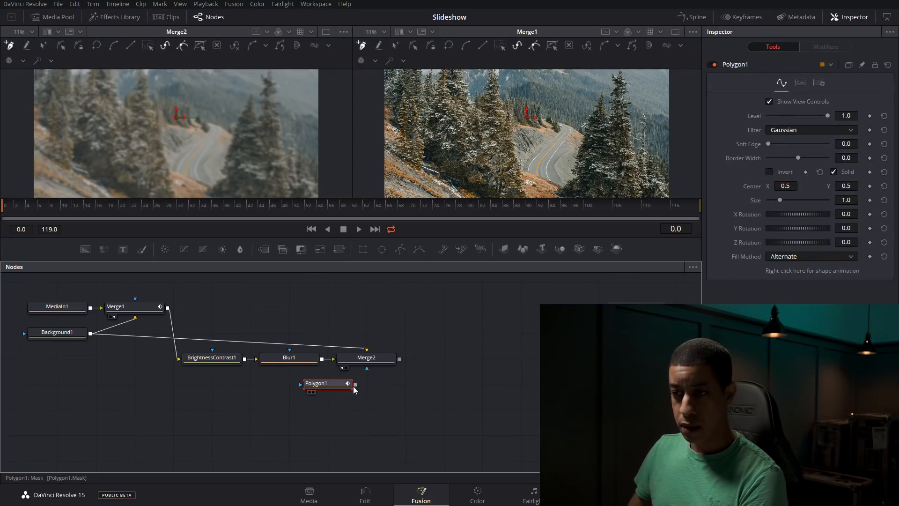
{"action": "left_click_drag", "start_coordinate": [366, 368], "coordinate": [348, 388]}
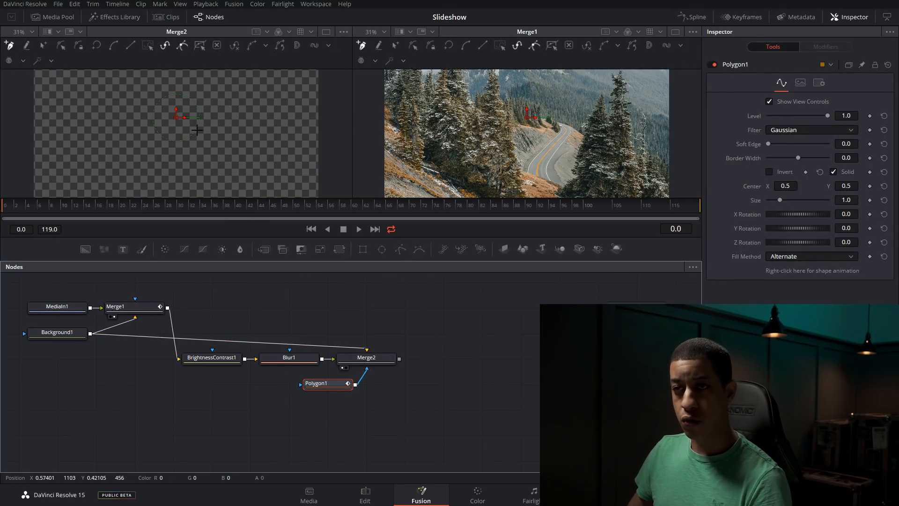
{"action": "scroll", "coordinate": [196, 129], "scroll_direction": "down", "scroll_amount": 2}
{"action": "left_click", "coordinate": [185, 76]}
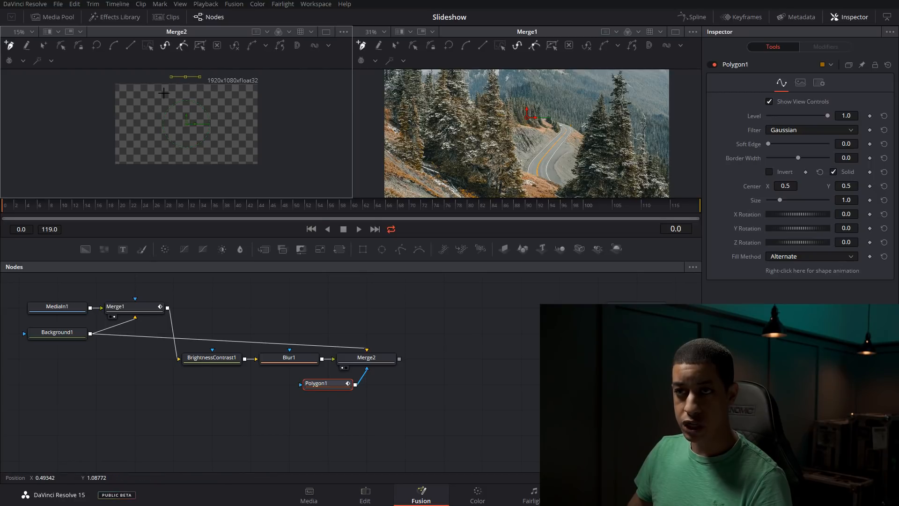
{"action": "left_click", "coordinate": [133, 174]}
{"action": "left_click", "coordinate": [201, 179]}
{"action": "left_click", "coordinate": [210, 112]}
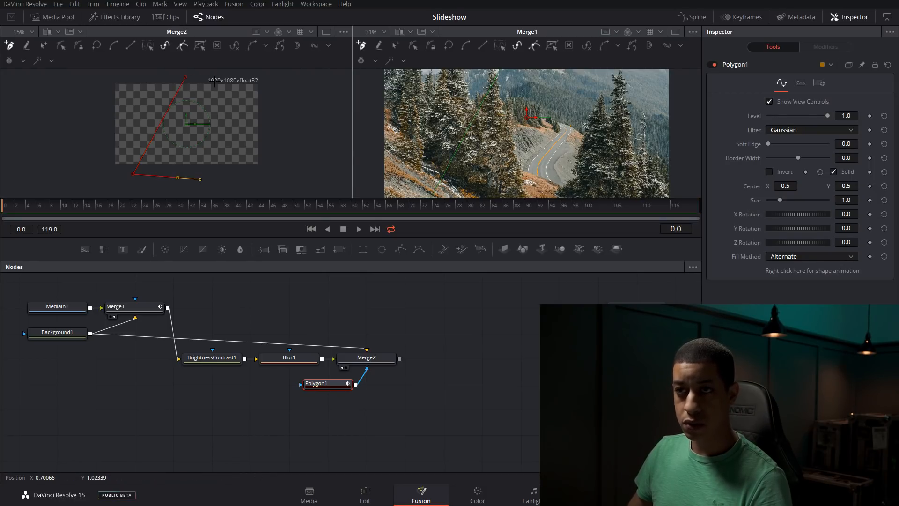
{"action": "left_click", "coordinate": [186, 77]}
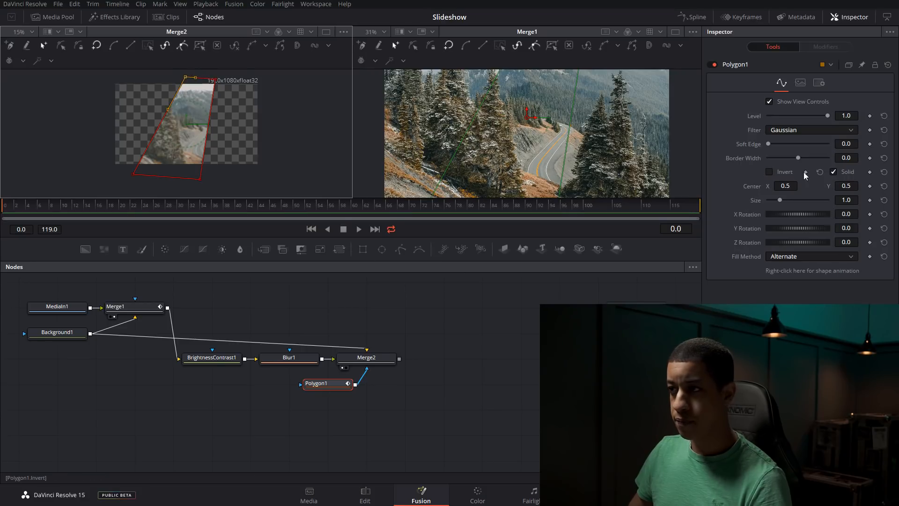
{"action": "left_click", "coordinate": [778, 172]}
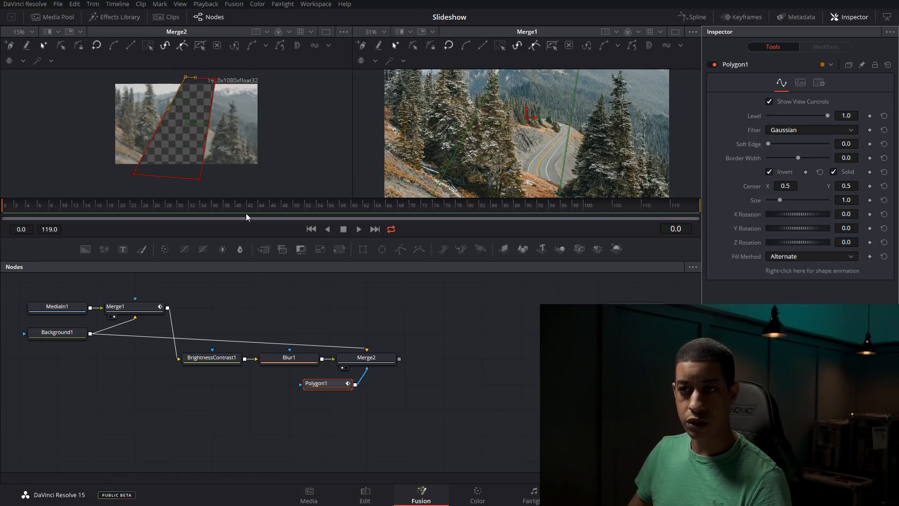
Keyframe the polygon mask's center from X about 1.368 at frame 0, outside the image, to X about 0.385 at frame 30
{"action": "left_click_drag", "start_coordinate": [195, 126], "coordinate": [178, 139]}
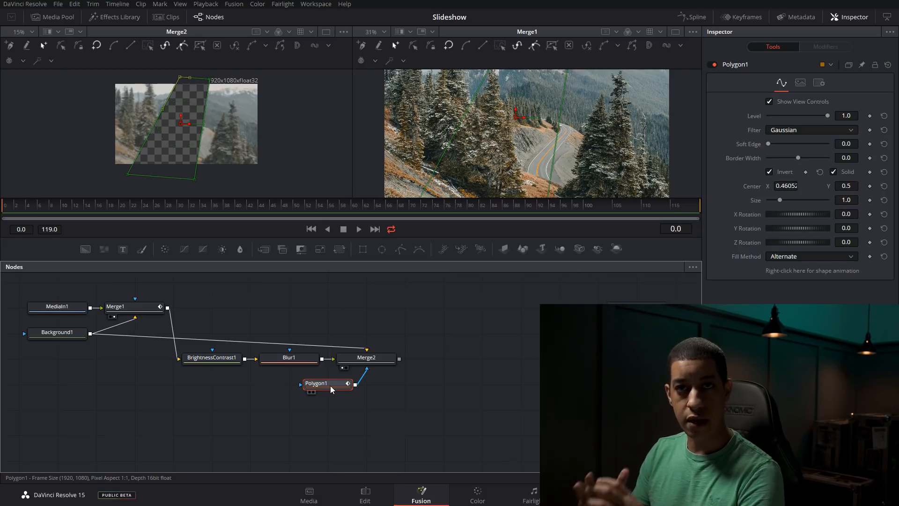
{"action": "mouse_move", "coordinate": [330, 389]}
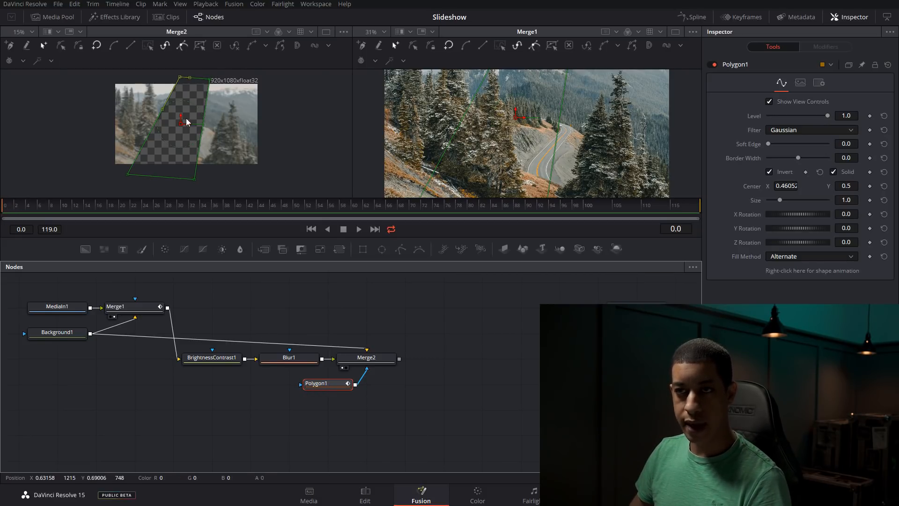
{"action": "left_click_drag", "start_coordinate": [187, 132], "coordinate": [317, 135]}
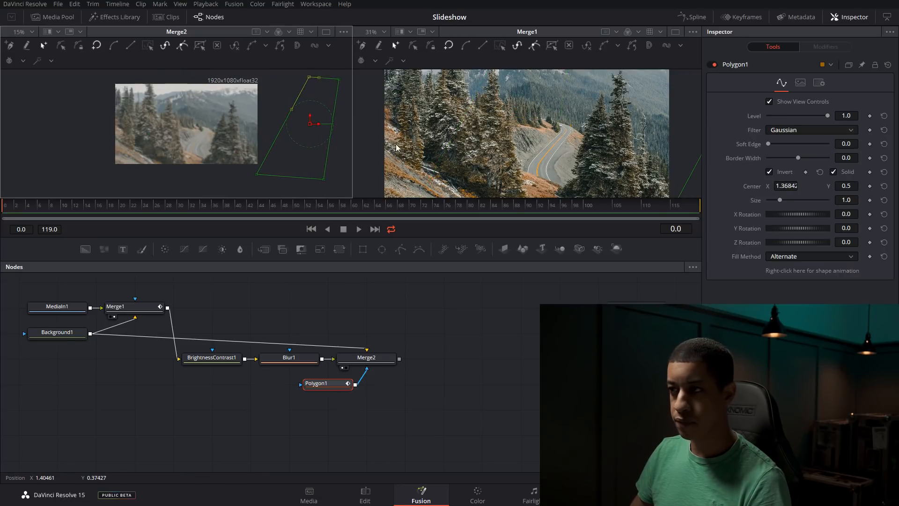
{"action": "left_click", "coordinate": [870, 186]}
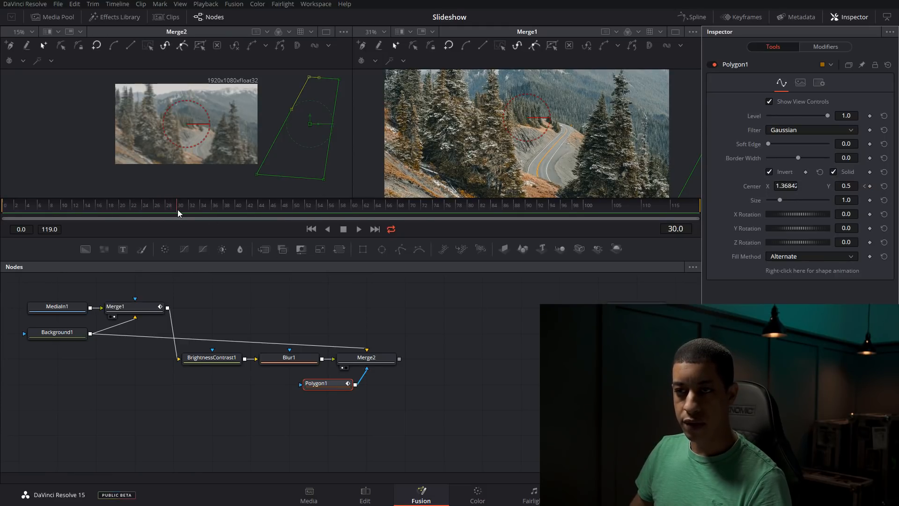
{"action": "left_click_drag", "start_coordinate": [320, 124], "coordinate": [177, 132]}
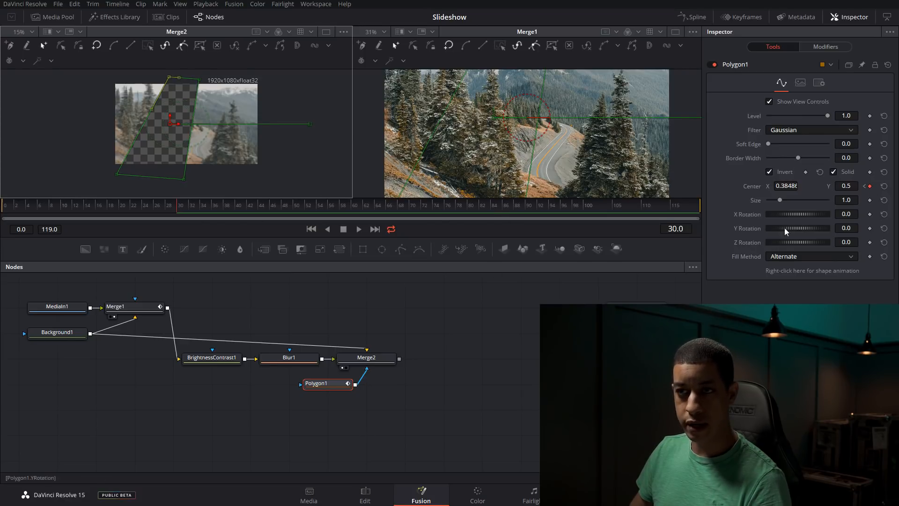
Scrub through the timeline and play the polygon mask's slide-in from frame 0
{"action": "left_click_drag", "start_coordinate": [184, 208], "coordinate": [197, 211]}
{"action": "left_click", "coordinate": [178, 206]}
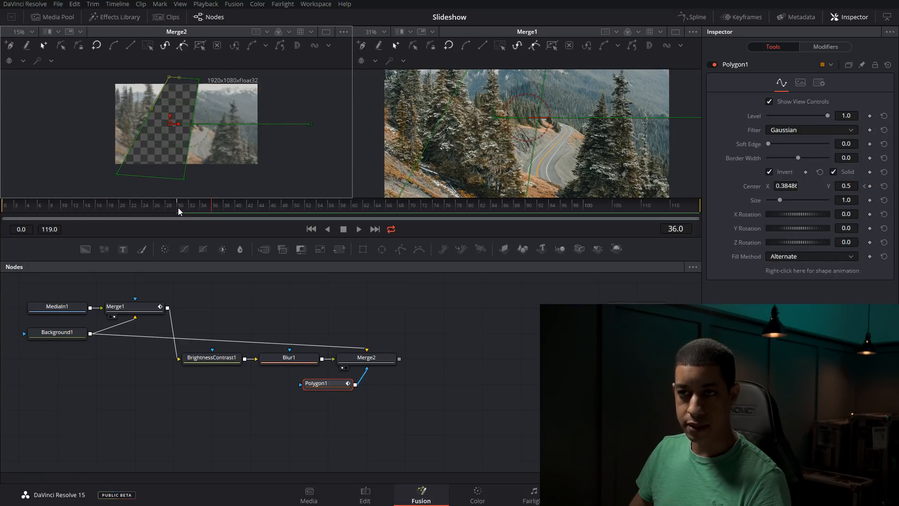
{"action": "left_click_drag", "start_coordinate": [209, 207], "coordinate": [23, 220]}
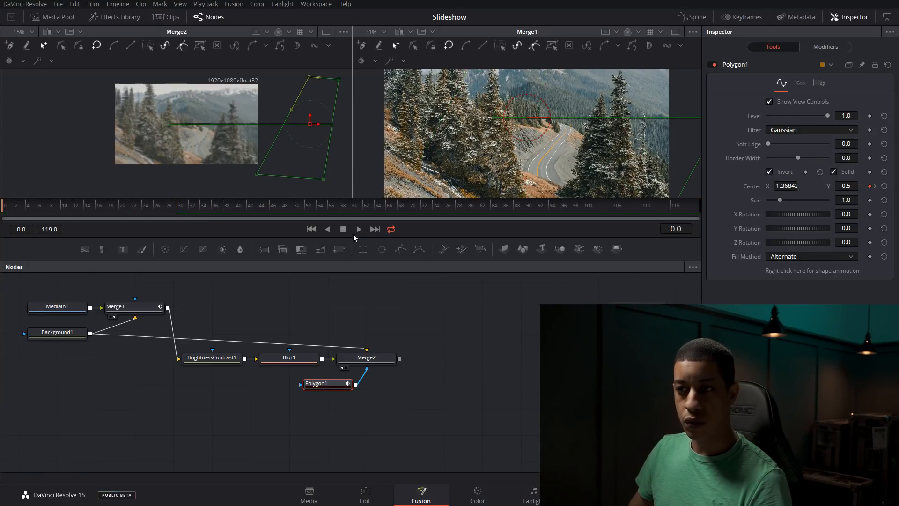
{"action": "left_click", "coordinate": [357, 231]}
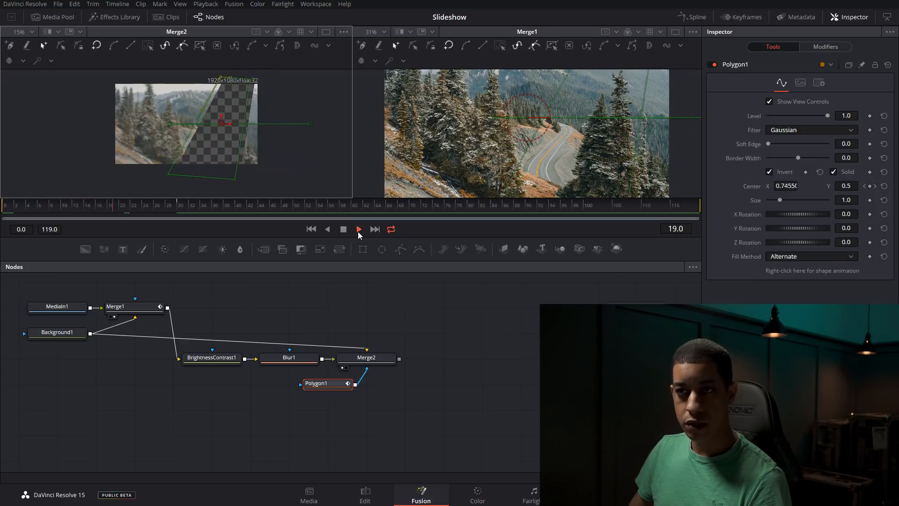
{"action": "left_click", "coordinate": [342, 232]}
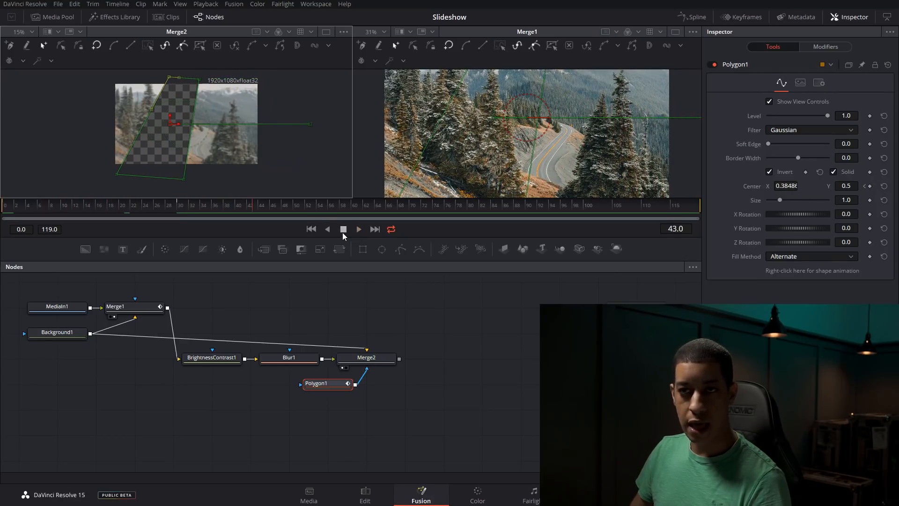
Open the Spline editor, fit Polygon1's curves in view, and leave only its Center Displacement curve enabled
{"action": "left_click", "coordinate": [696, 18]}
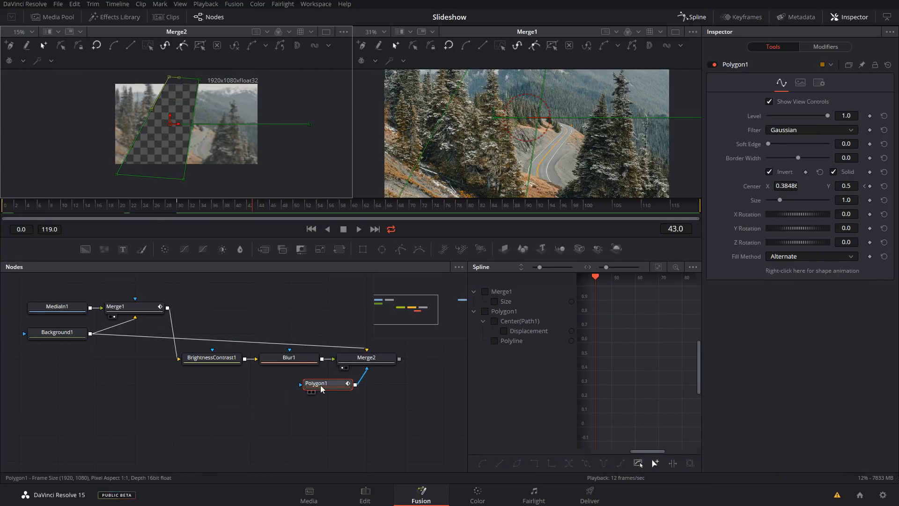
{"action": "left_click", "coordinate": [488, 312]}
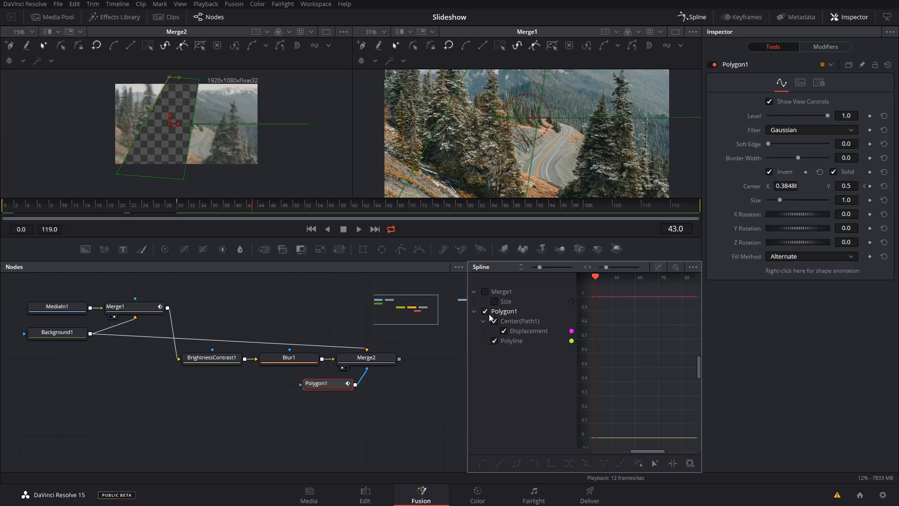
{"action": "left_click", "coordinate": [659, 268]}
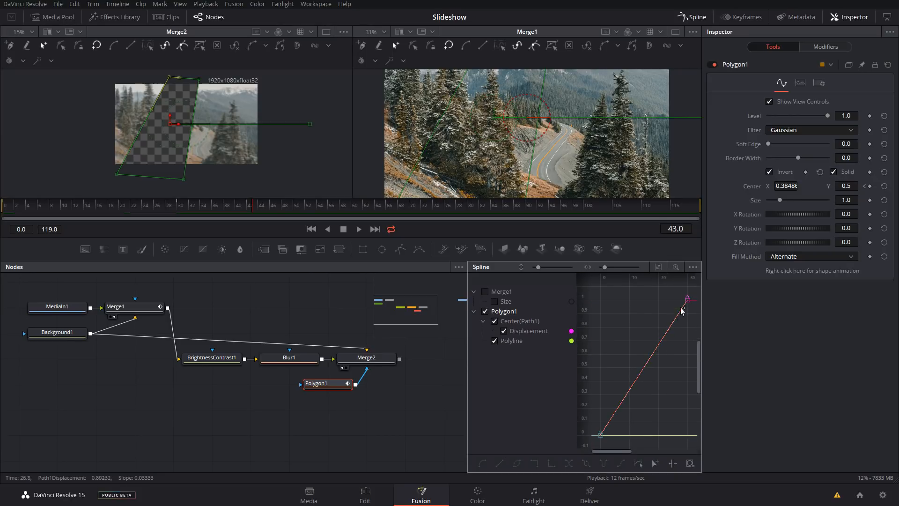
{"action": "left_click", "coordinate": [494, 341]}
Select both Displacement keyframes, smooth the curve, and set Ease In to 100
{"action": "left_click_drag", "start_coordinate": [693, 293], "coordinate": [596, 443]}
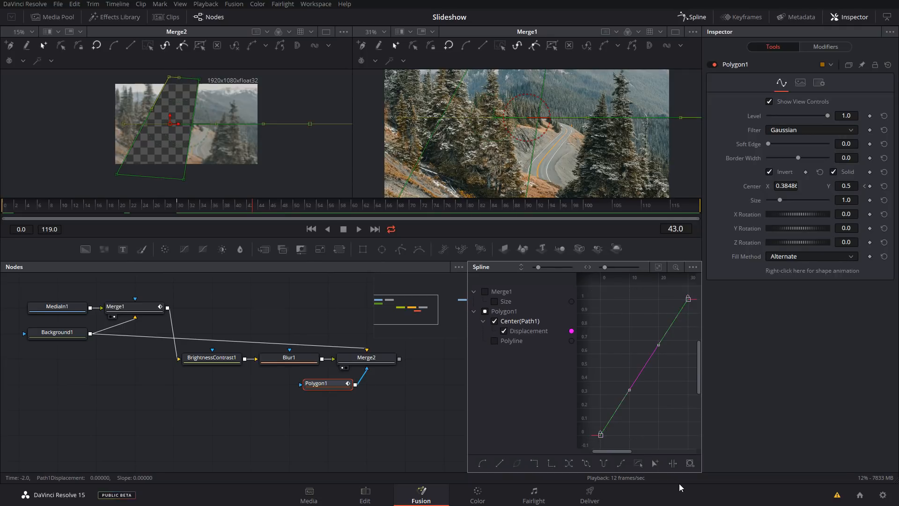
{"action": "key", "text": "s"}
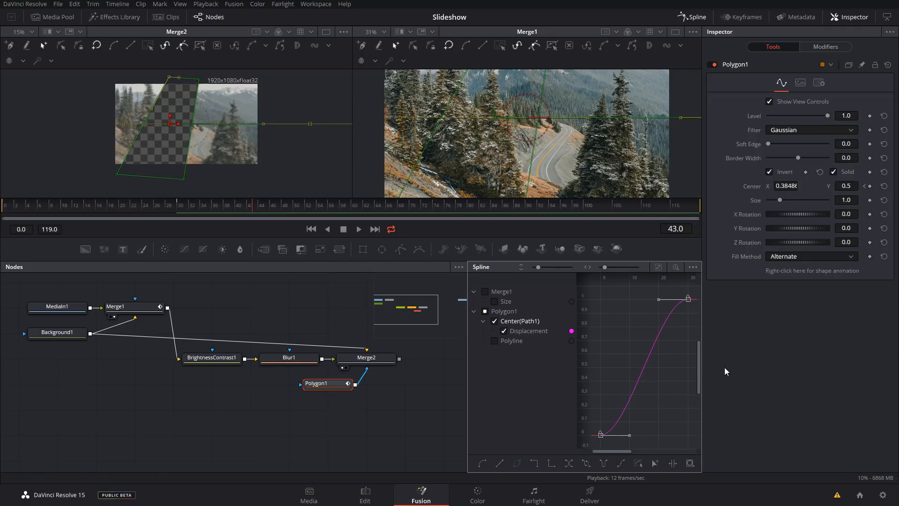
{"action": "key", "text": "t"}
{"action": "left_click_drag", "start_coordinate": [606, 279], "coordinate": [615, 286]}
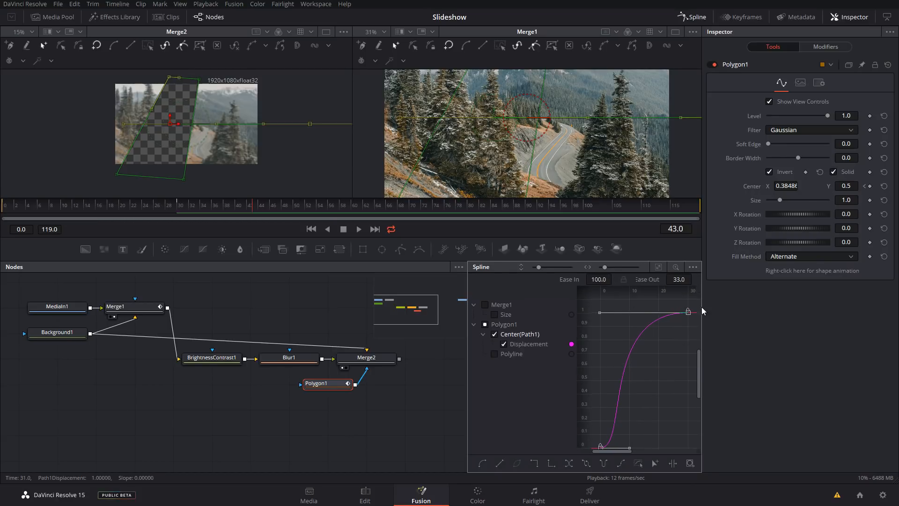
Play back the eased mask animation from the start of the timeline
{"action": "key", "text": "space"}
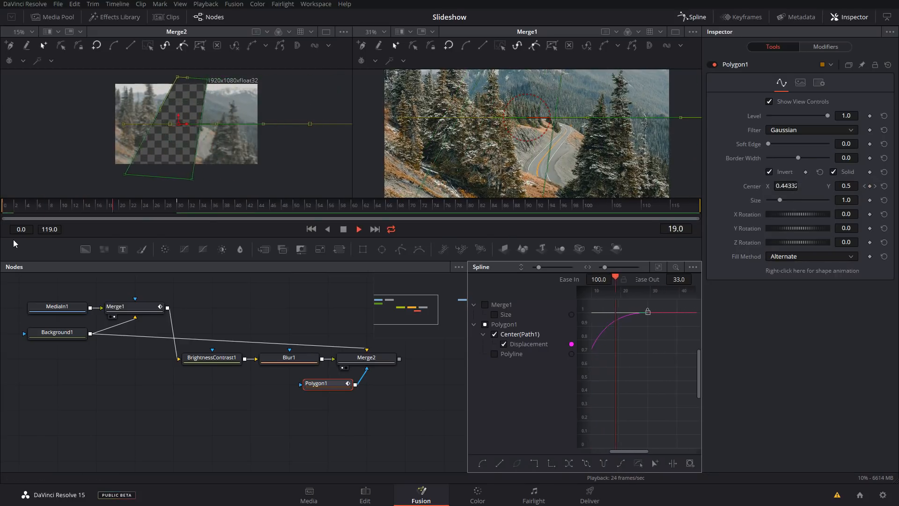
{"action": "left_click_drag", "start_coordinate": [15, 208], "coordinate": [1, 210]}
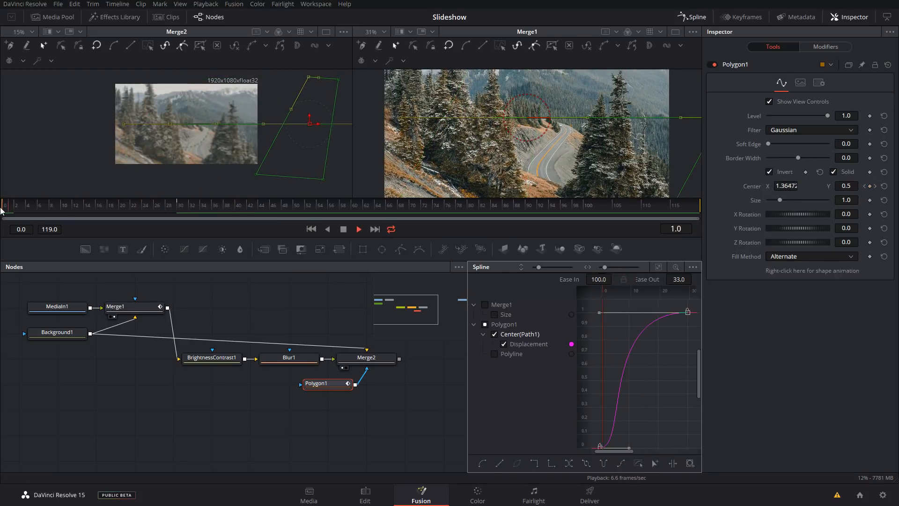
{"action": "key", "text": "space"}
Move the last Displacement keyframe out to about frame 56 and play back the slower slide
{"action": "left_click_drag", "start_coordinate": [656, 452], "coordinate": [627, 453]}
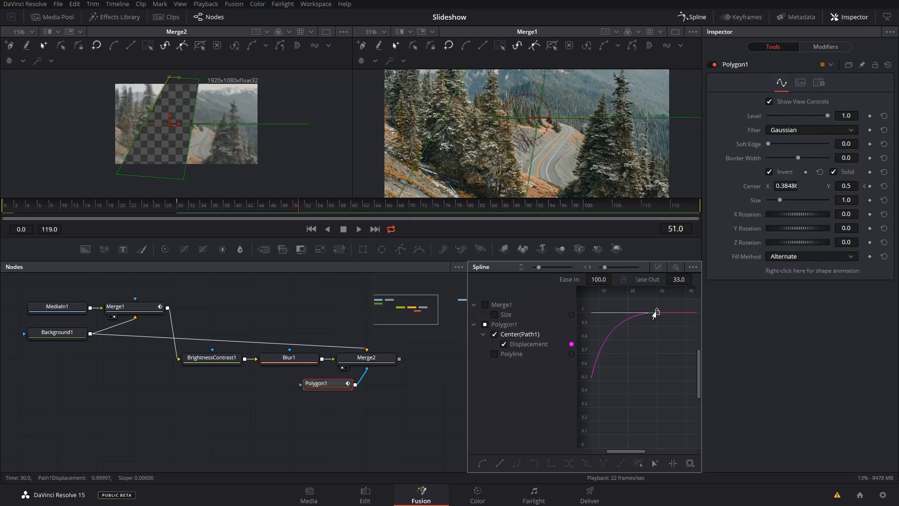
{"action": "left_click_drag", "start_coordinate": [655, 315], "coordinate": [696, 318]}
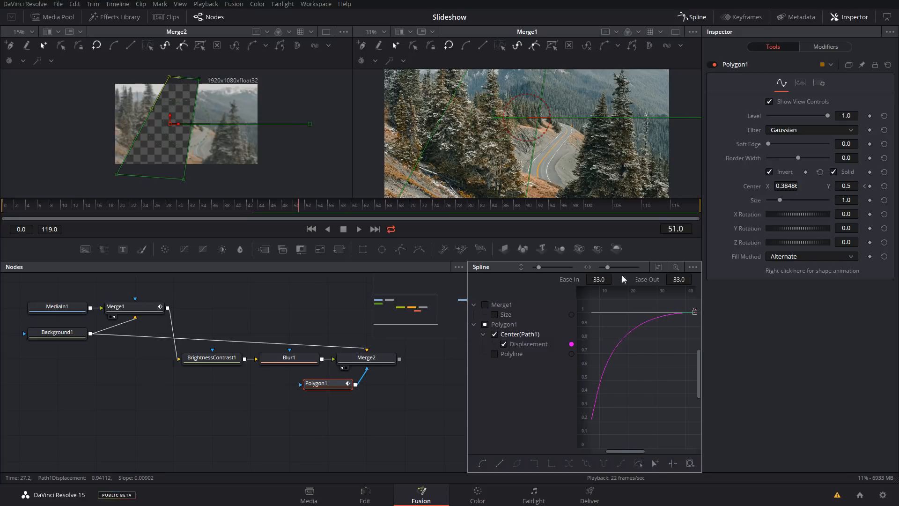
{"action": "left_click_drag", "start_coordinate": [611, 268], "coordinate": [601, 269]}
{"action": "left_click_drag", "start_coordinate": [662, 316], "coordinate": [692, 316]}
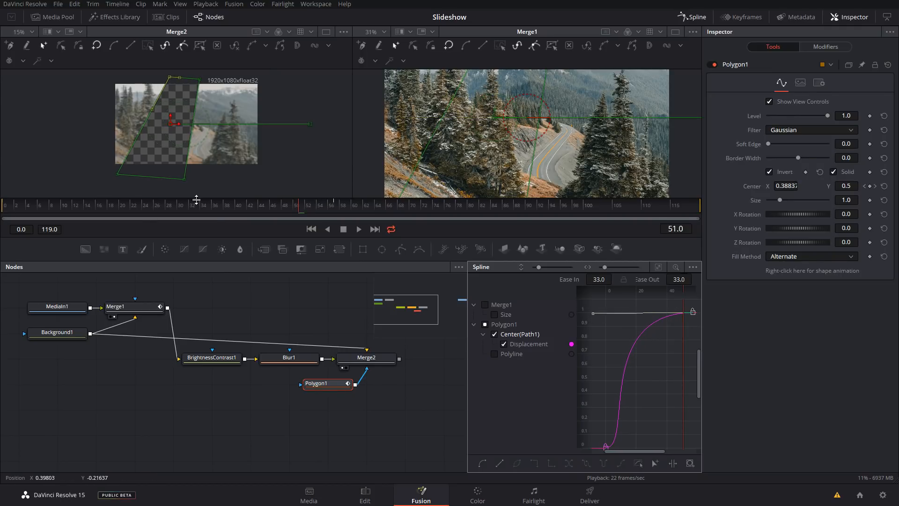
{"action": "key", "text": "space"}
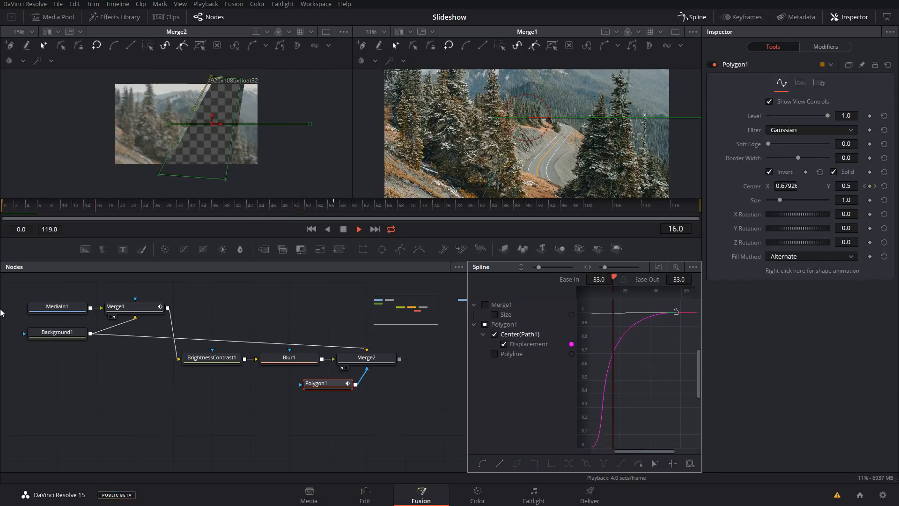
Play back the slower mask slide, stop around frame 53, and fit the Merge1 image in its viewer
{"action": "key", "text": "space"}
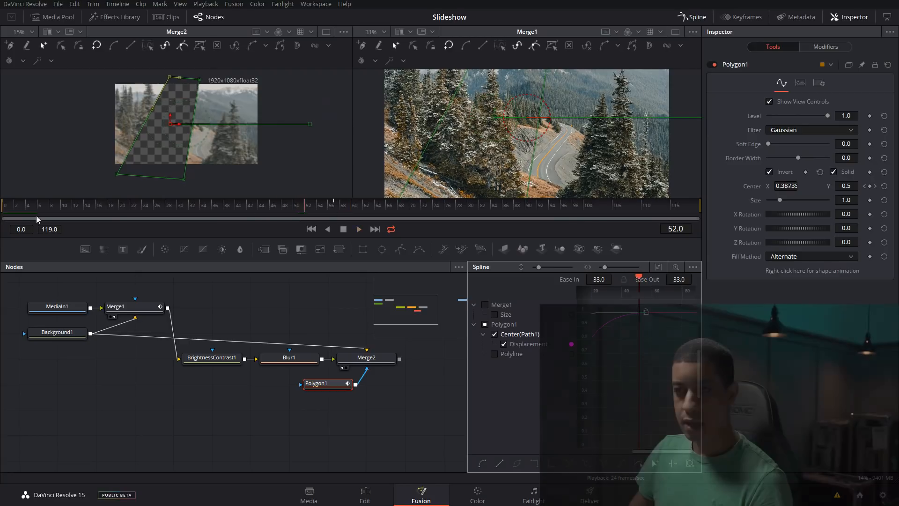
{"action": "key", "text": "space"}
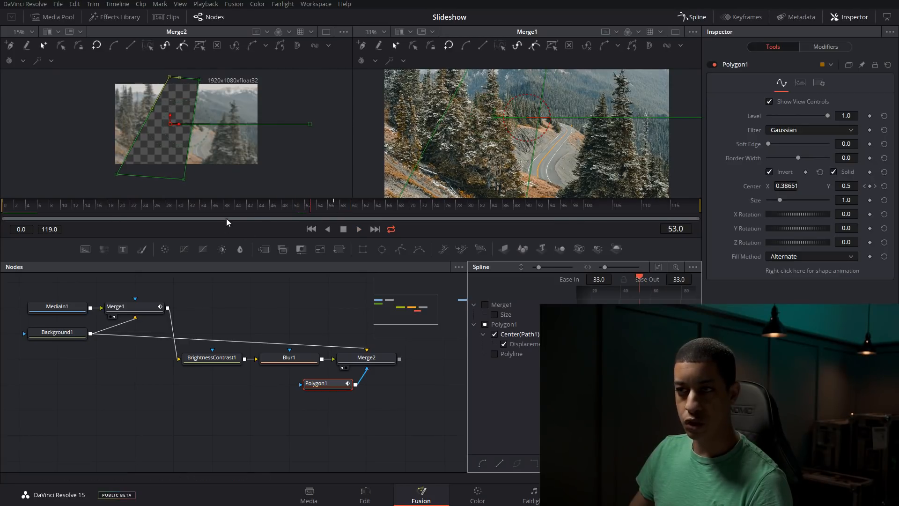
{"action": "left_click", "coordinate": [383, 31]}
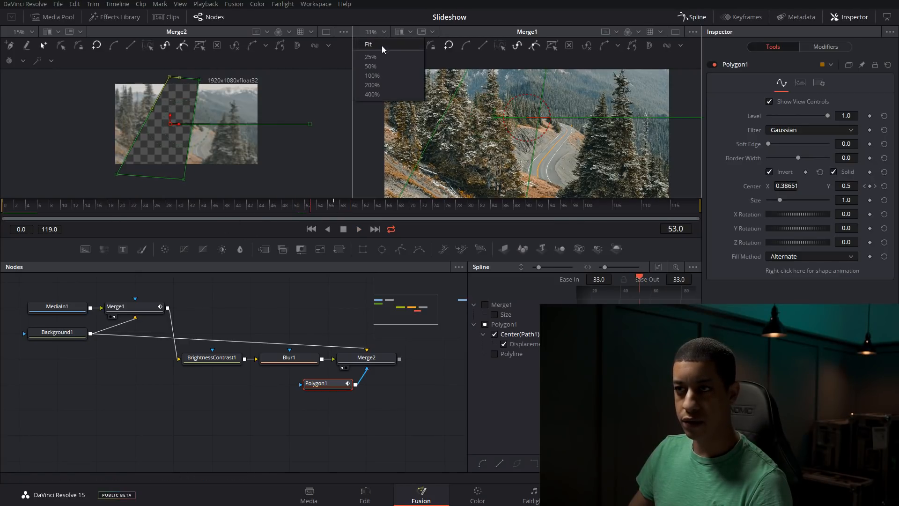
{"action": "left_click", "coordinate": [381, 46]}
Add a Shadow node after Merge2
{"action": "left_click", "coordinate": [382, 360]}
{"action": "left_click_drag", "start_coordinate": [425, 392], "coordinate": [341, 392]}
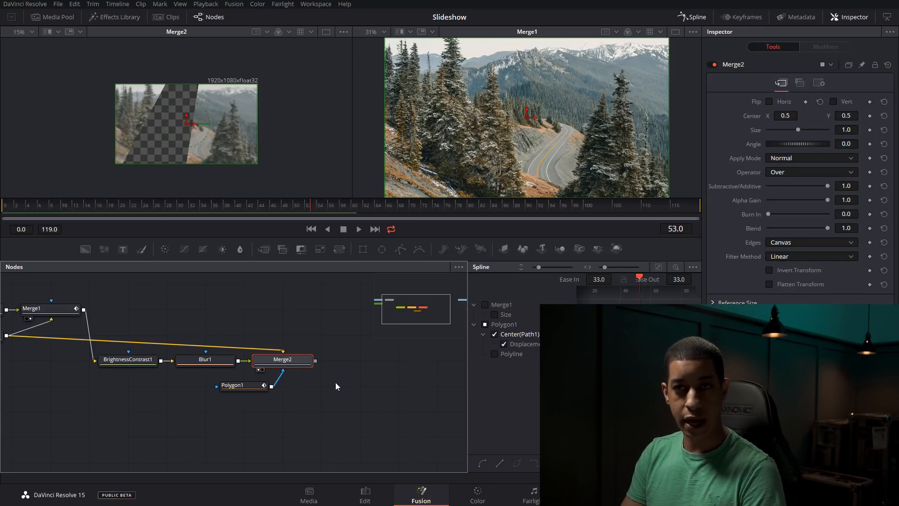
{"action": "left_click", "coordinate": [347, 364]}
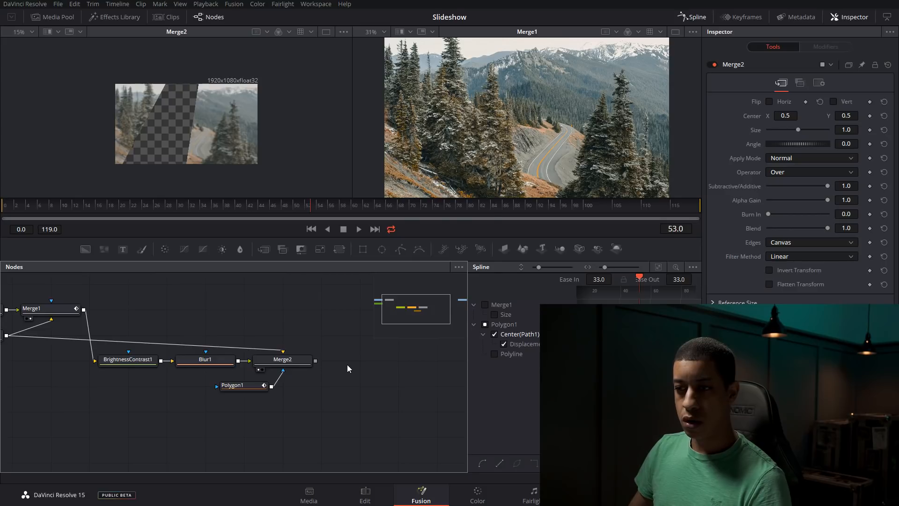
{"action": "key", "text": "shift+space"}
{"action": "type", "text": "Blursha"}
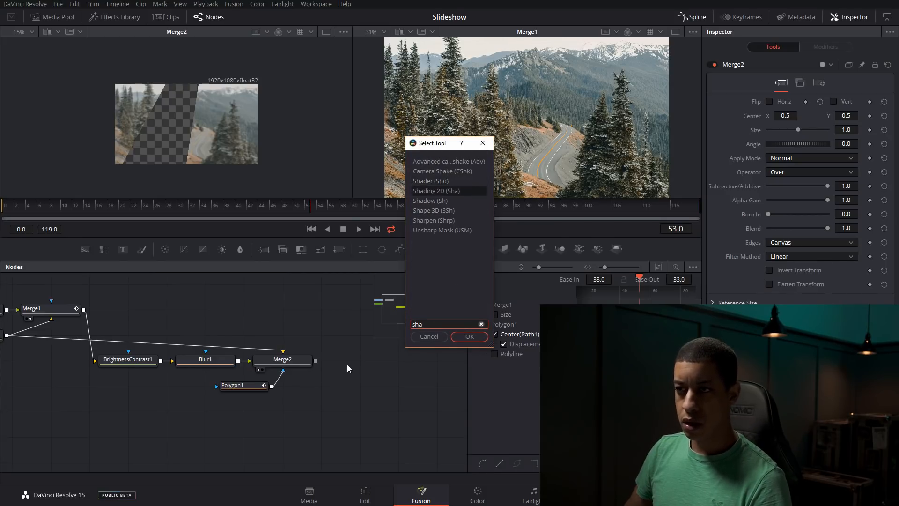
{"action": "key", "text": "Down"}
{"action": "key", "text": "Return"}
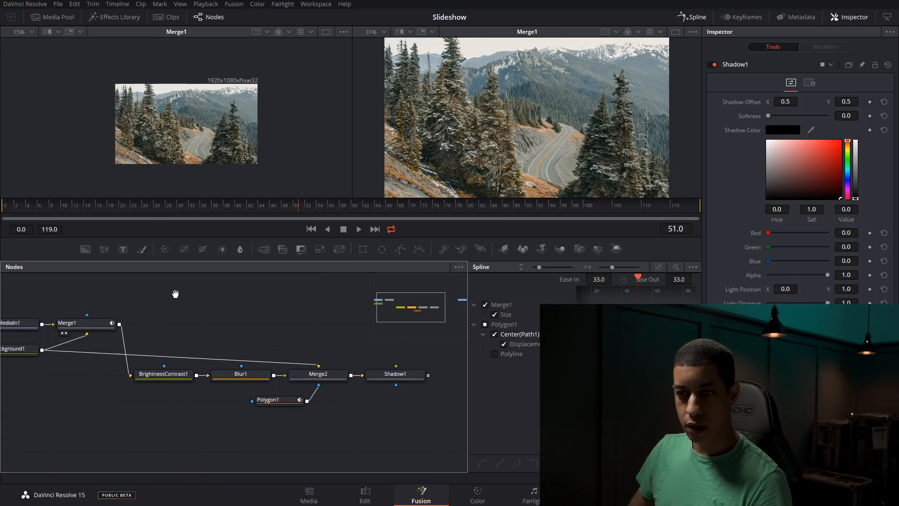
Composite Shadow1's output over Merge1's output with a new Merge node
{"action": "left_click_drag", "start_coordinate": [174, 294], "coordinate": [126, 303]}
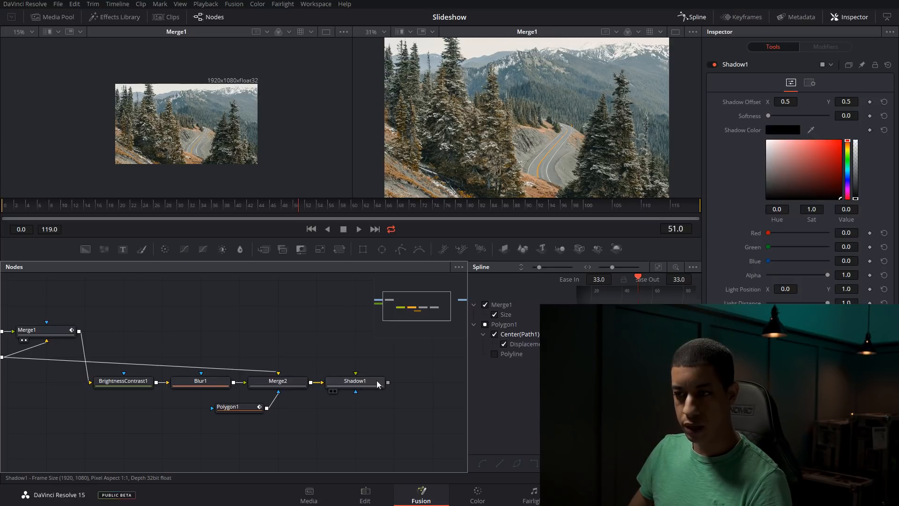
{"action": "left_click_drag", "start_coordinate": [388, 383], "coordinate": [79, 331]}
{"action": "left_click_drag", "start_coordinate": [404, 416], "coordinate": [377, 414]}
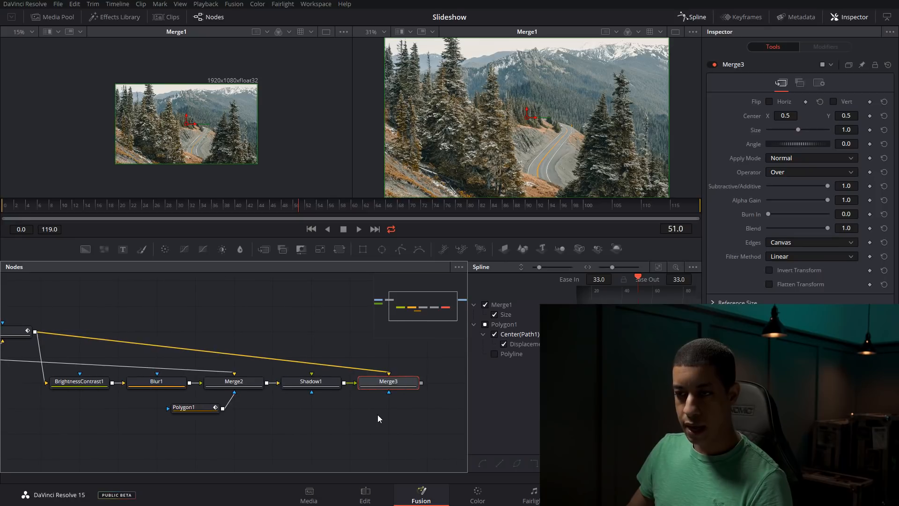
Check the Shadow1 and Merge3 connections and show Merge3 in the second viewer
{"action": "left_click", "coordinate": [313, 384]}
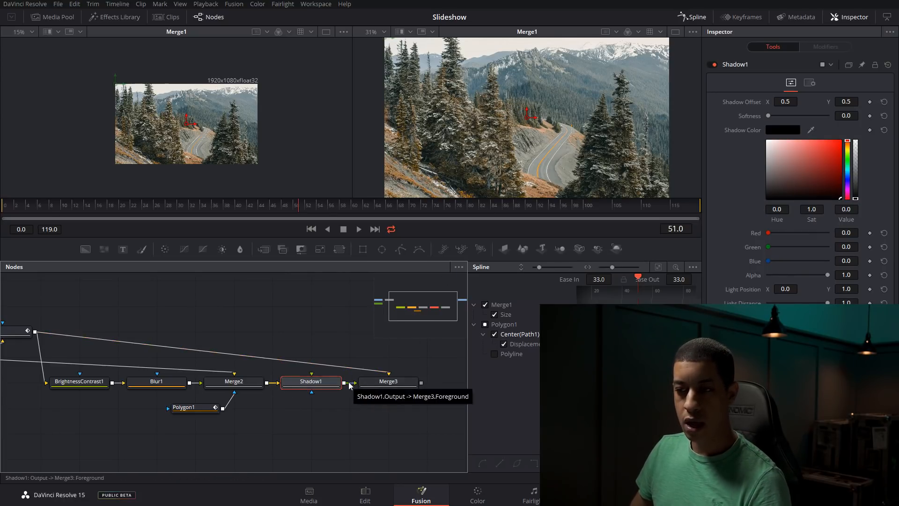
{"action": "left_click", "coordinate": [377, 384]}
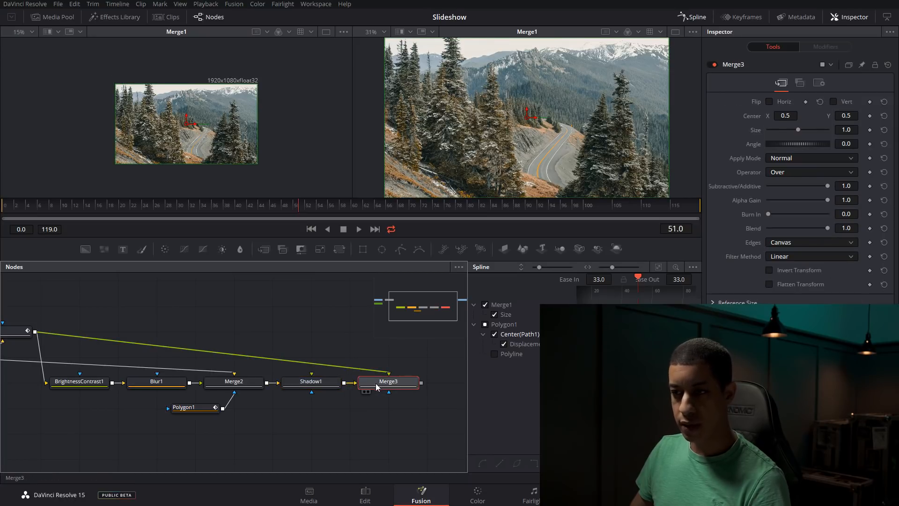
{"action": "left_click", "coordinate": [348, 421]}
{"action": "left_click", "coordinate": [324, 386]}
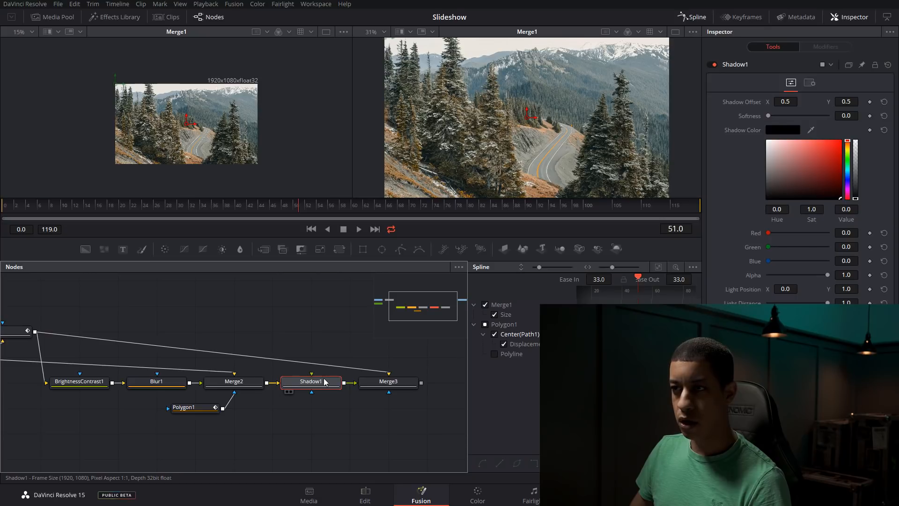
{"action": "left_click", "coordinate": [368, 381]}
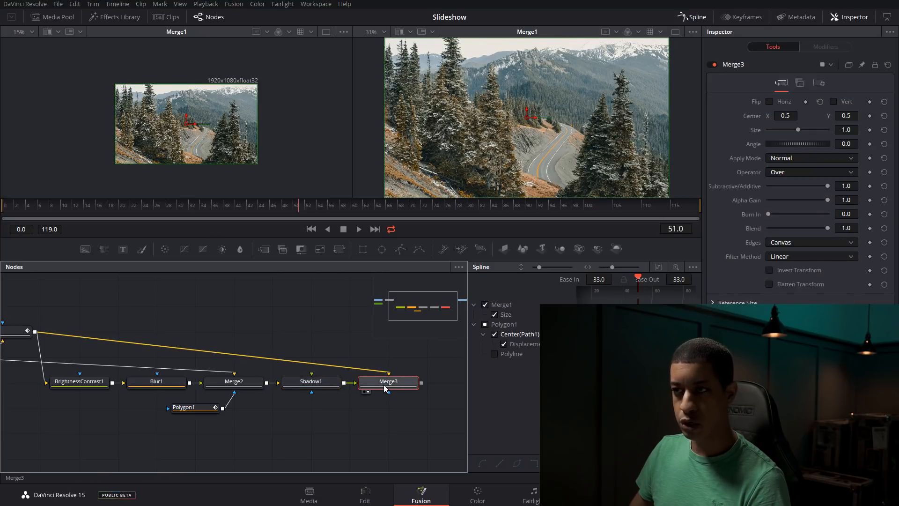
{"action": "key", "text": "2"}
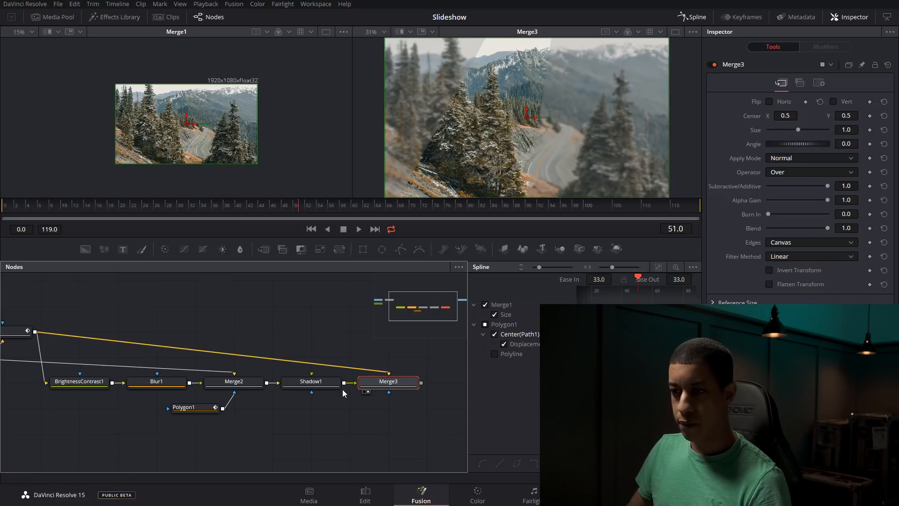
Set Shadow1's Softness to 0.05 and lower the shadow's Alpha to 0.906
{"action": "left_click", "coordinate": [326, 385]}
{"action": "left_click_drag", "start_coordinate": [771, 113], "coordinate": [833, 122]}
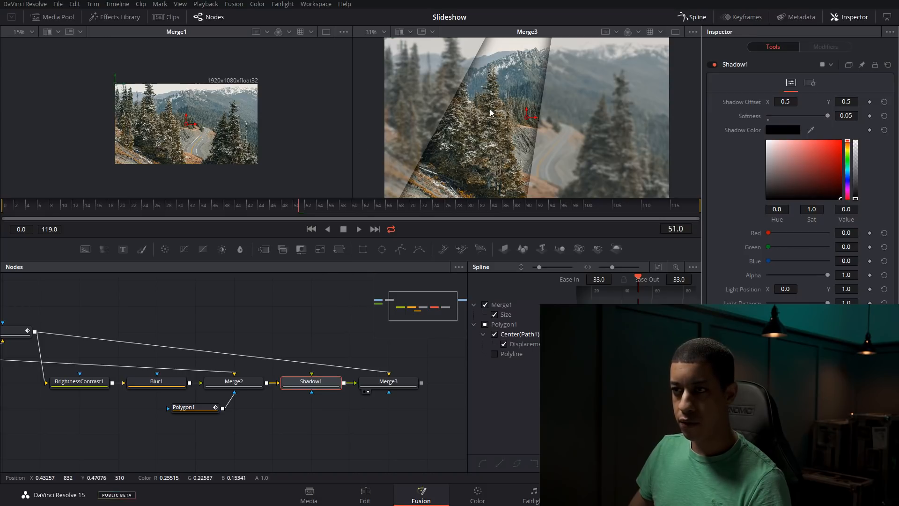
{"action": "mouse_move", "coordinate": [825, 276]}
{"action": "left_mouse_down"}
{"action": "mouse_move", "coordinate": [792, 282]}
{"action": "mouse_move", "coordinate": [822, 282]}
{"action": "left_mouse_up"}
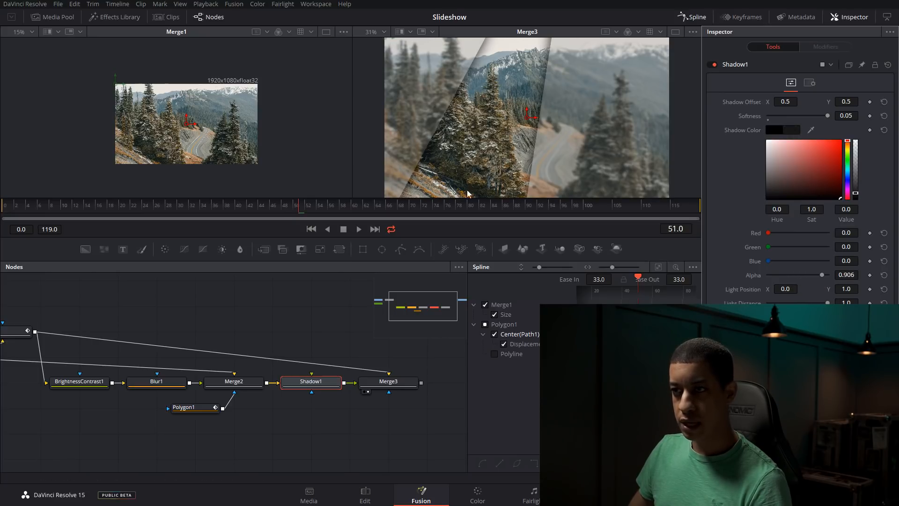
Play back the shadowed slide from frame 8 and stop around frame 35
{"action": "left_click_drag", "start_coordinate": [284, 205], "coordinate": [50, 217]}
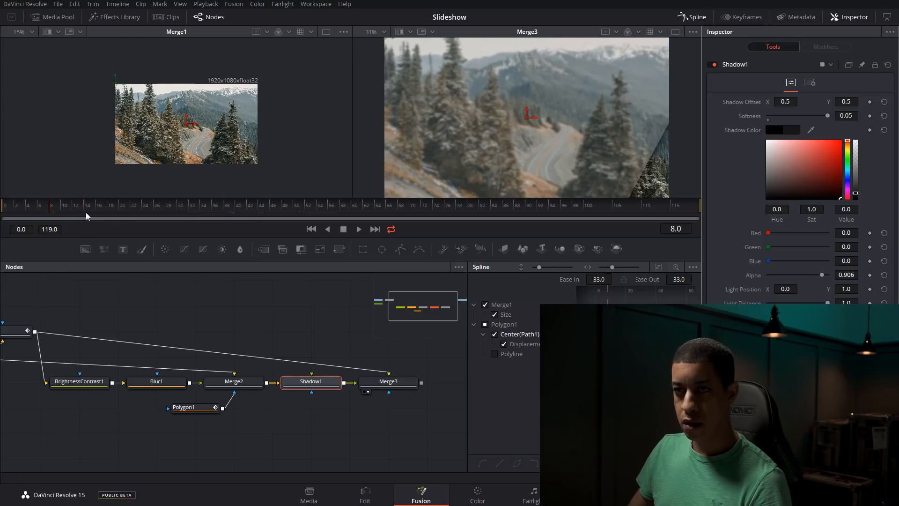
{"action": "key", "text": "space"}
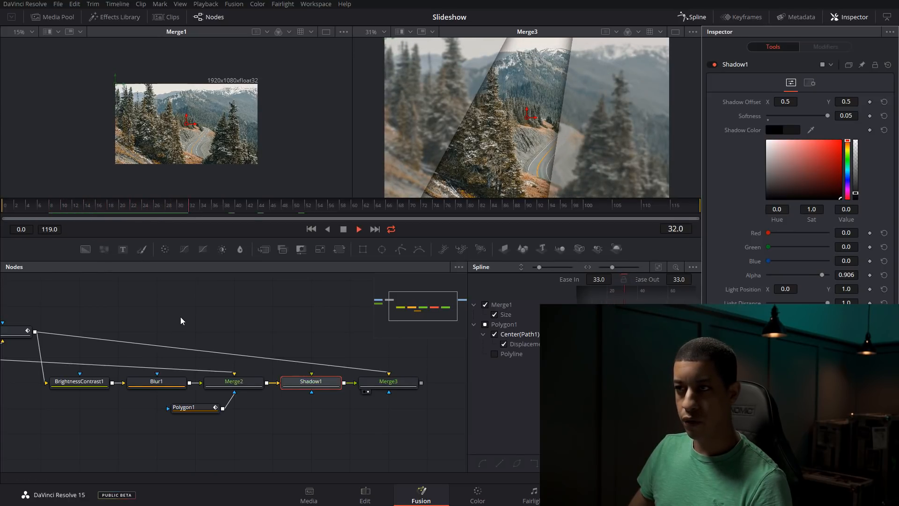
{"action": "key", "text": "space"}
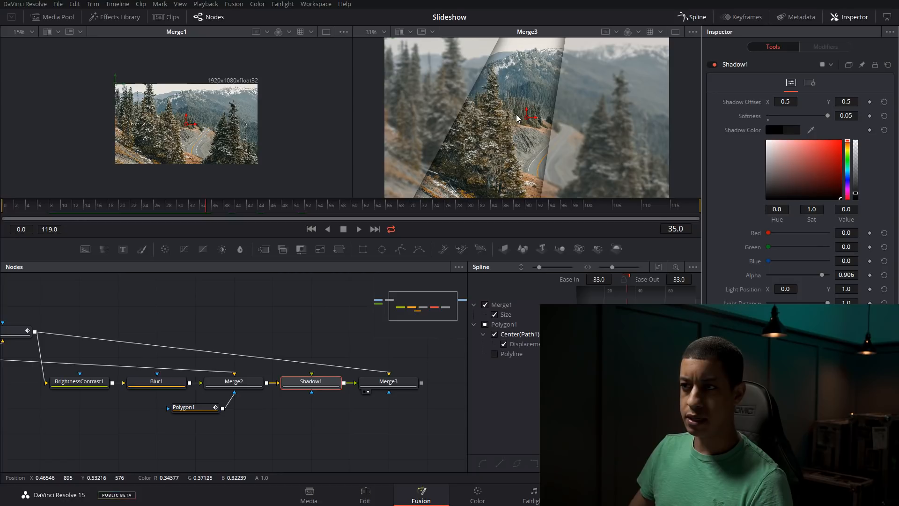
Disconnect Merge1 from Merge3's background input and reconnect the two nodes
{"action": "left_click_drag", "start_coordinate": [56, 344], "coordinate": [103, 349]}
{"action": "left_click", "coordinate": [49, 336]}
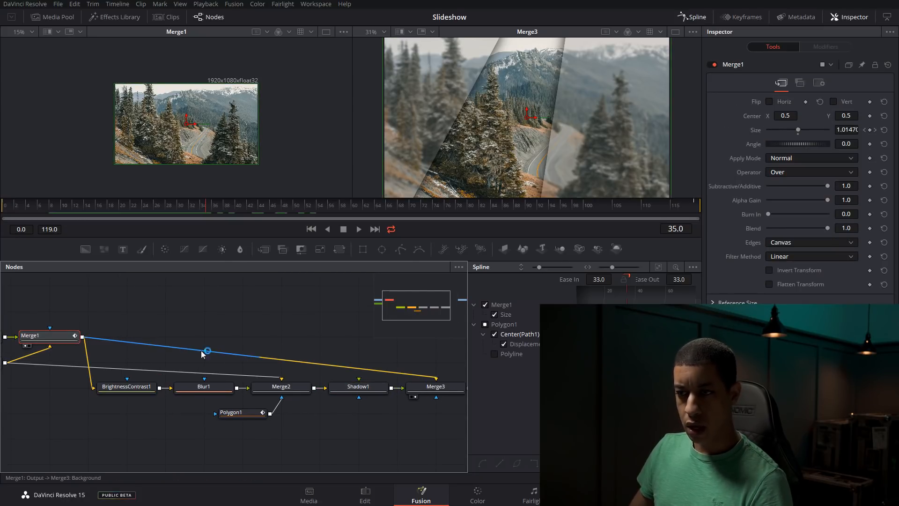
{"action": "left_click_drag", "start_coordinate": [439, 378], "coordinate": [237, 366]}
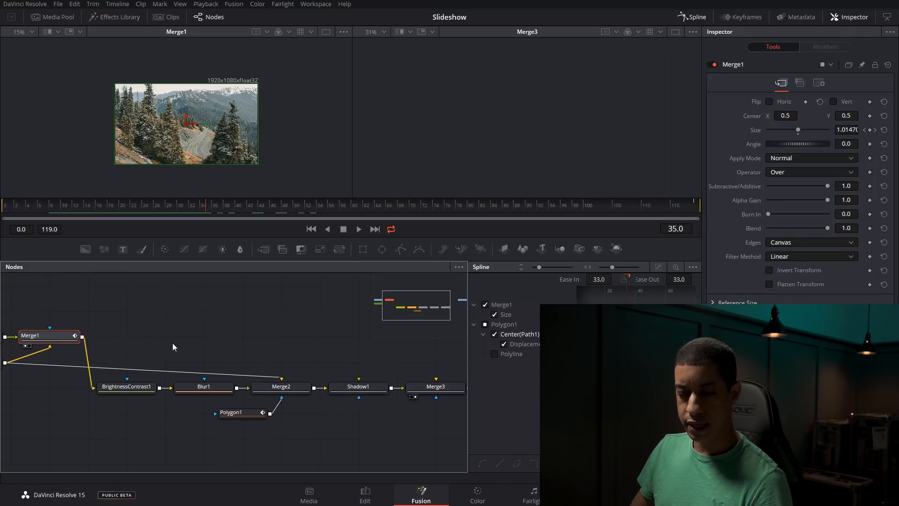
{"action": "left_click_drag", "start_coordinate": [57, 331], "coordinate": [412, 373]}
Insert a Brightness / Contrast node right after Merge1
{"action": "left_click_drag", "start_coordinate": [158, 336], "coordinate": [245, 333]}
{"action": "left_click", "coordinate": [100, 330]}
{"action": "key", "text": "shift+space"}
{"action": "type", "text": "sha"}
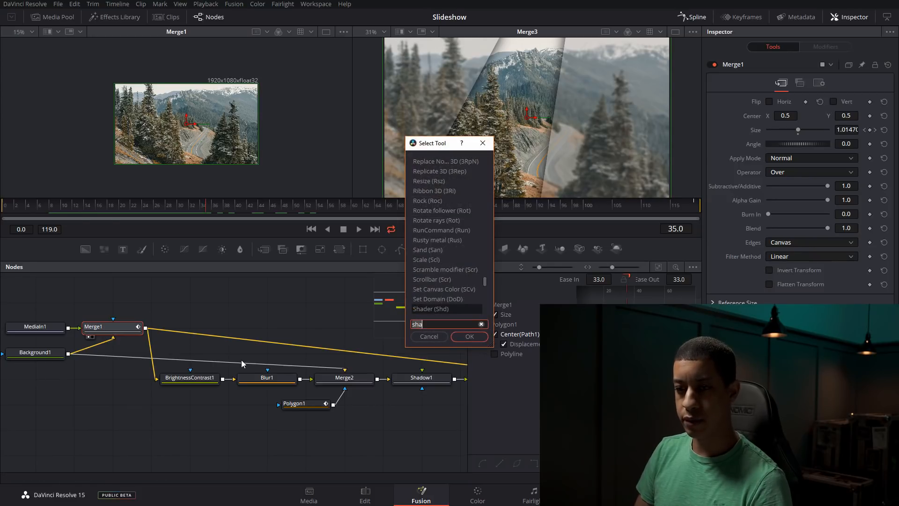
{"action": "key", "text": "BackSpace"}
{"action": "key", "text": "BackSpace"}
{"action": "key", "text": "BackSpace"}
{"action": "type", "text": "b"}
{"action": "type", "text": "c"}
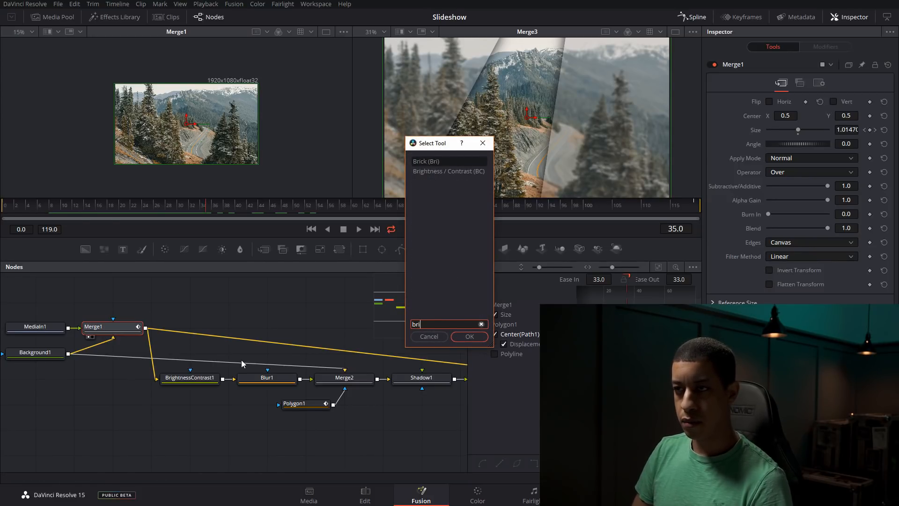
{"action": "key", "text": "Return"}
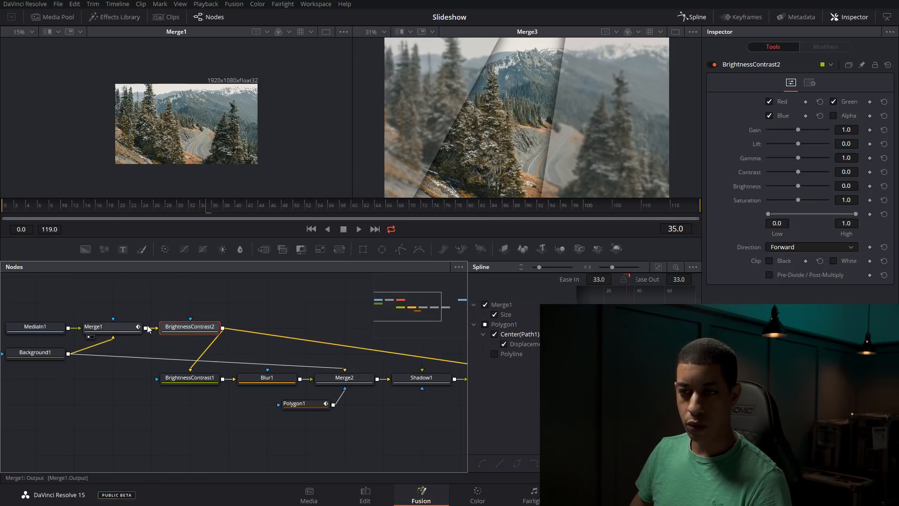
Reconnect Merge1's output directly to BrightnessContrast1 so the new BrightnessContrast2 feeds only Merge3's background
{"action": "left_click_drag", "start_coordinate": [145, 328], "coordinate": [192, 375]}
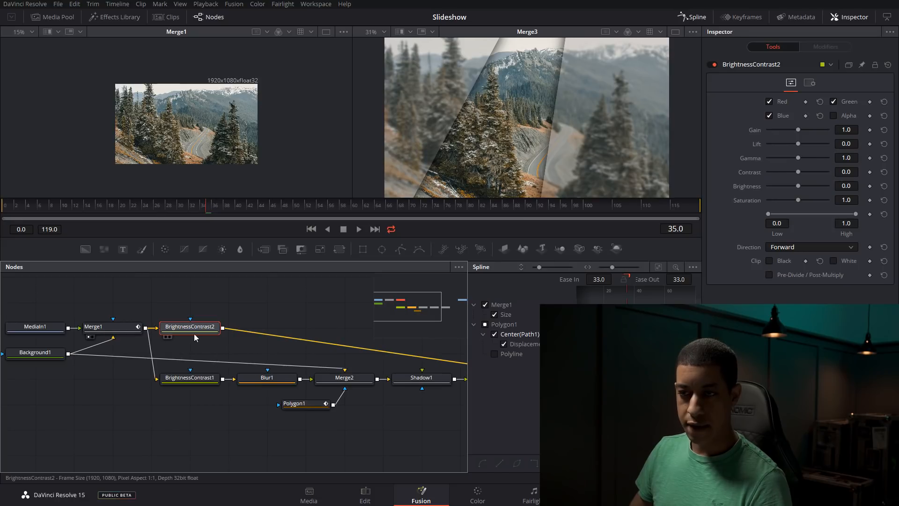
{"action": "left_click_drag", "start_coordinate": [279, 319], "coordinate": [215, 314]}
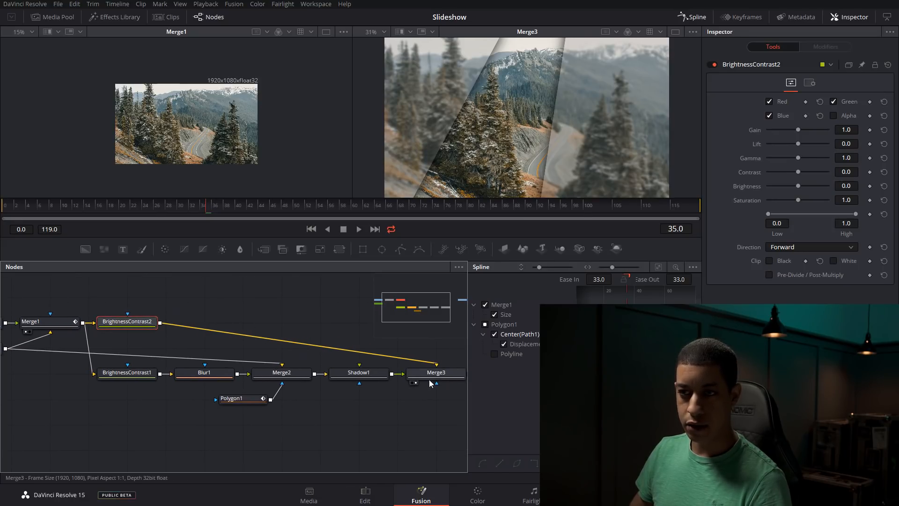
{"action": "left_click_drag", "start_coordinate": [214, 319], "coordinate": [164, 312]}
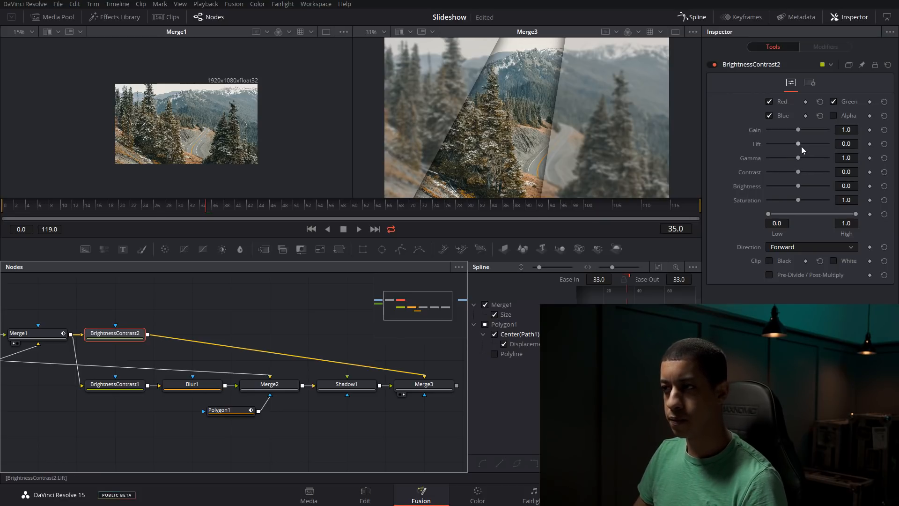
Set BrightnessContrast2's Gain to 0.95 and Lift to -0.03, and scrub through the animation up to frame 35
{"action": "left_click_drag", "start_coordinate": [798, 145], "coordinate": [798, 145]}
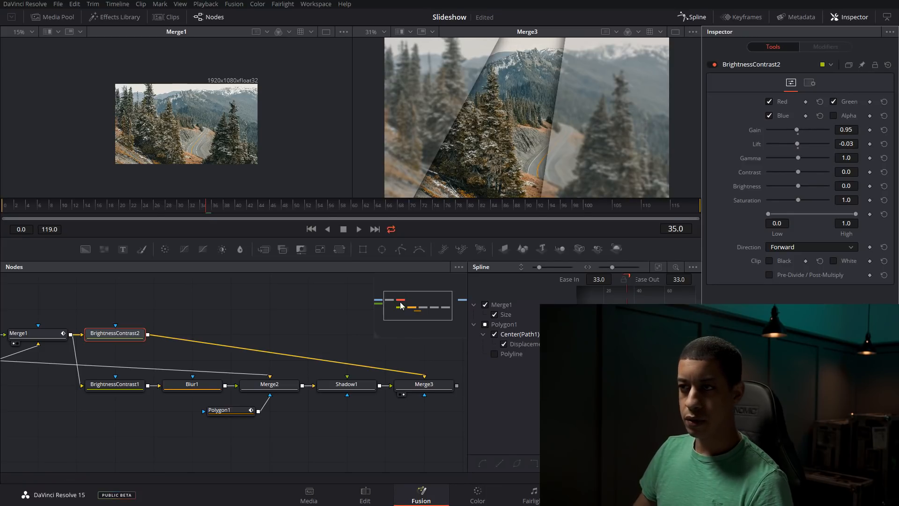
{"action": "left_click_drag", "start_coordinate": [124, 207], "coordinate": [209, 223]}
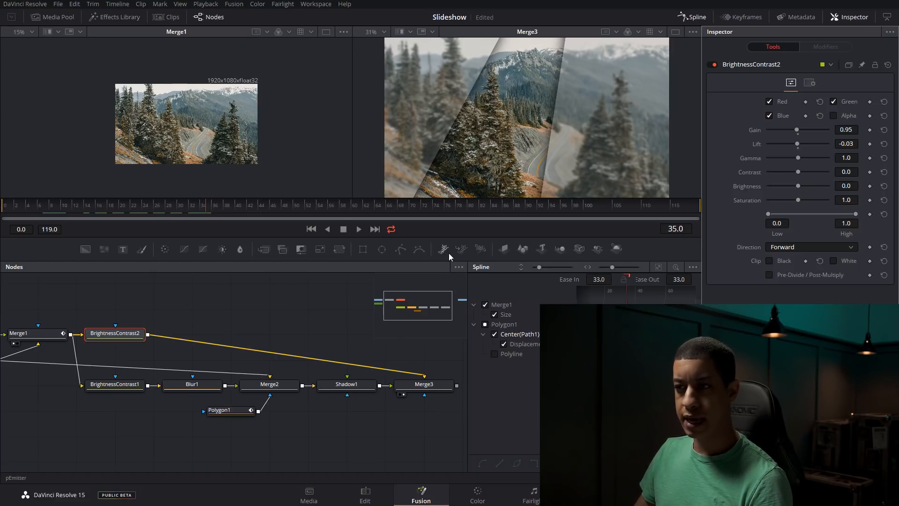
Add a pEmitter feeding a pRender node, with pRender shown in the first viewer and its Output Mode set to 2D
{"action": "left_click_drag", "start_coordinate": [445, 251], "coordinate": [119, 305]}
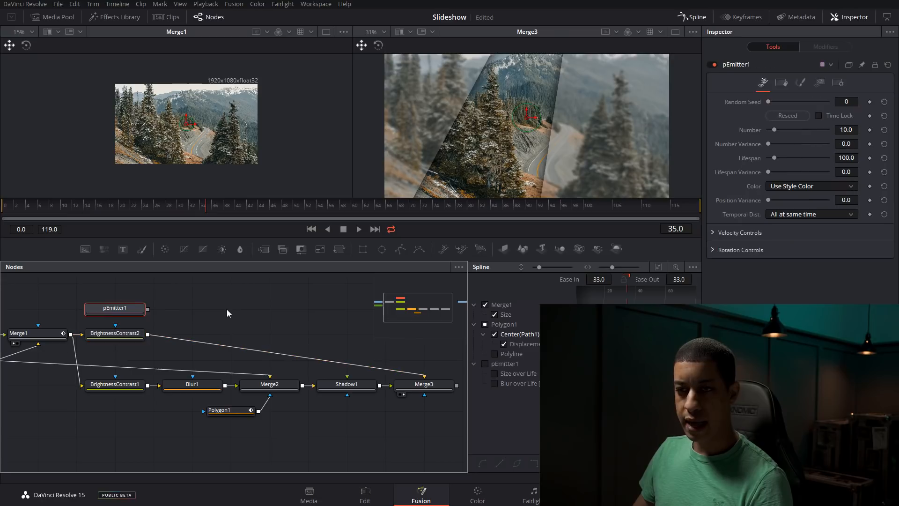
{"action": "left_click_drag", "start_coordinate": [462, 248], "coordinate": [206, 308]}
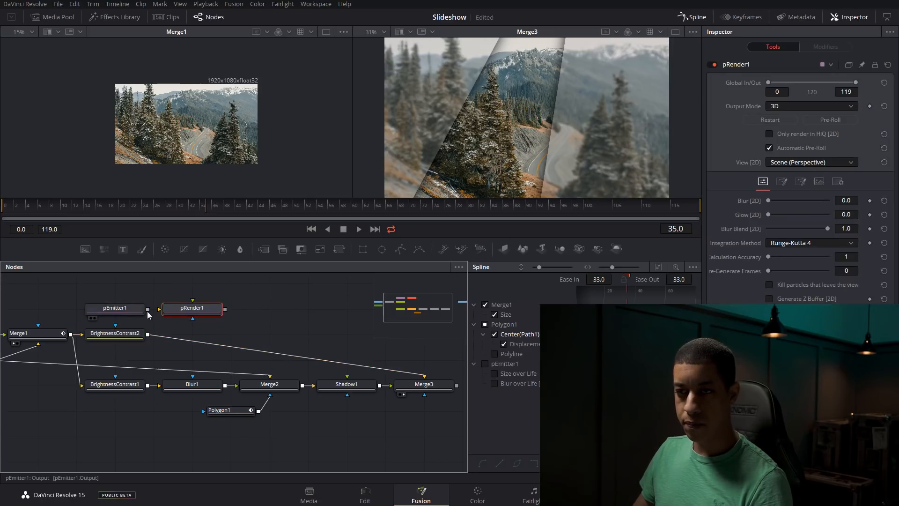
{"action": "key", "text": "1"}
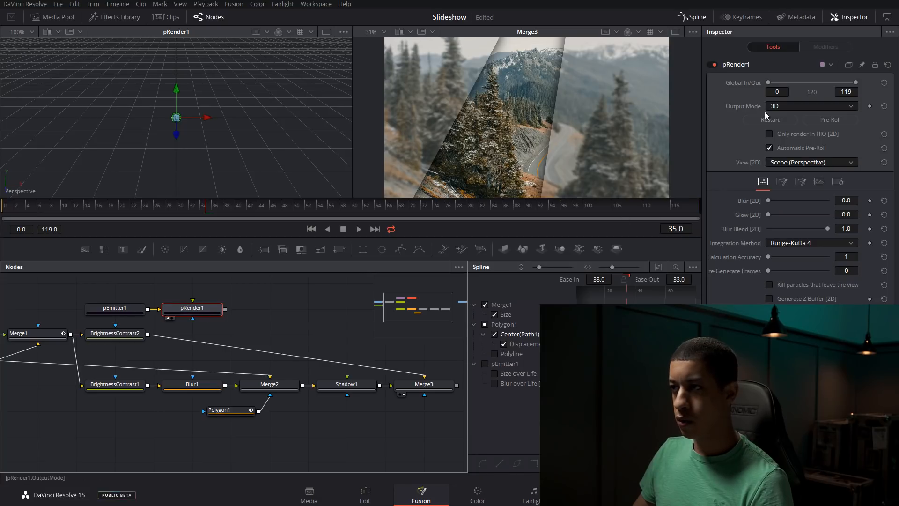
{"action": "left_click", "coordinate": [786, 107]}
{"action": "left_click", "coordinate": [797, 128]}
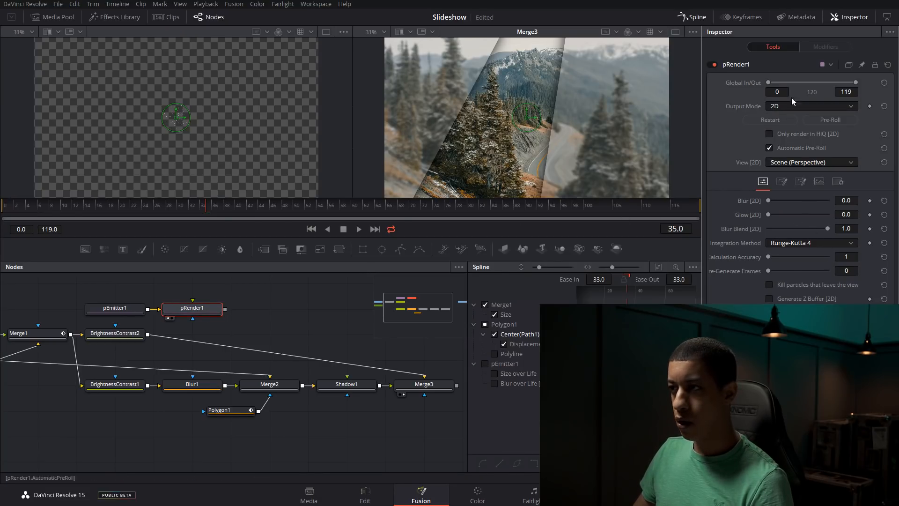
Set pEmitter1's region to Rectangle with Width 1.0, and enlarge its height so the region covers the whole frame
{"action": "left_click", "coordinate": [105, 312]}
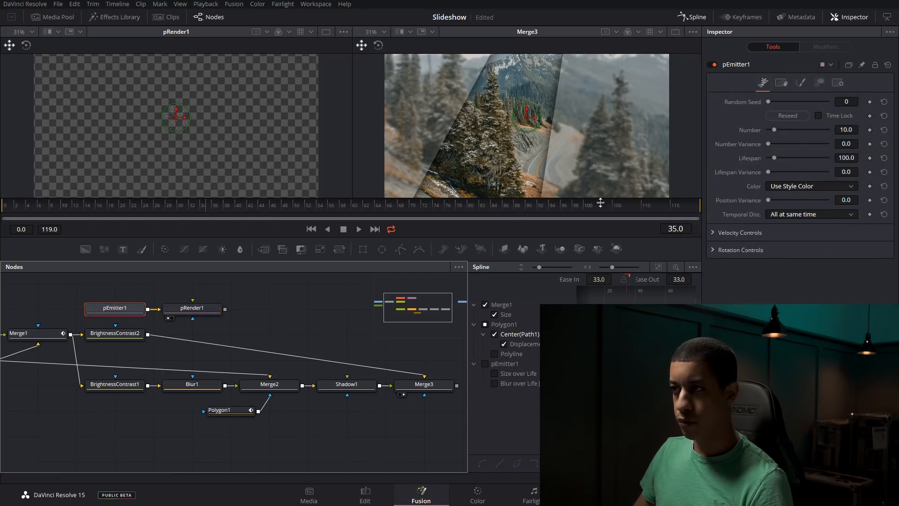
{"action": "left_click", "coordinate": [819, 83]}
{"action": "left_click", "coordinate": [803, 105]}
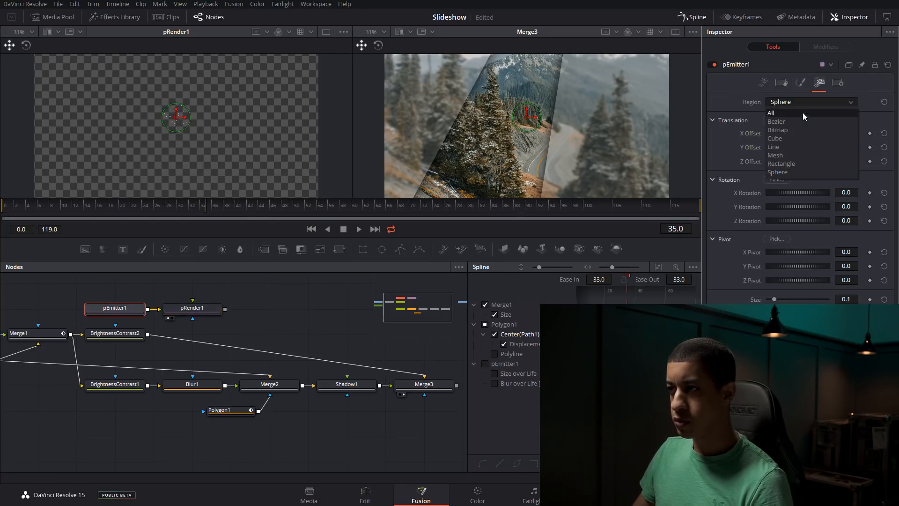
{"action": "left_click", "coordinate": [800, 164]}
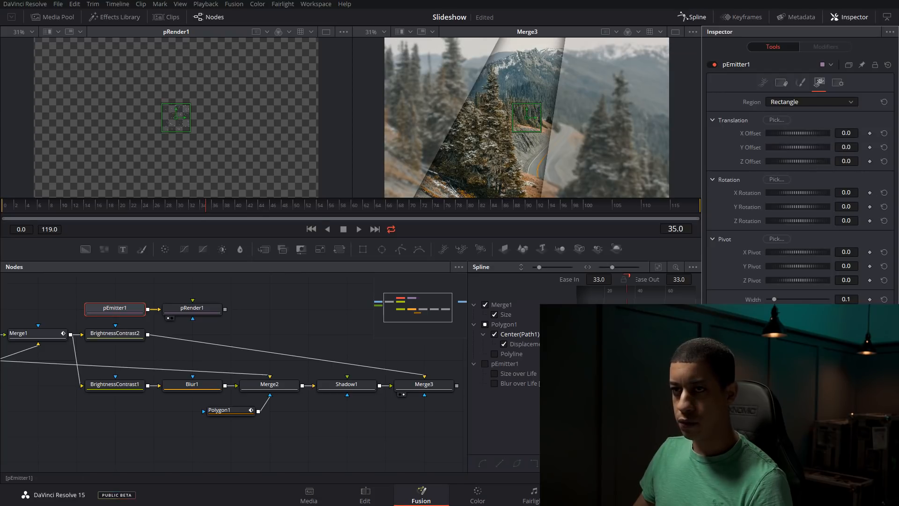
{"action": "left_click_drag", "start_coordinate": [774, 299], "coordinate": [828, 299]}
{"action": "left_click_drag", "start_coordinate": [774, 313], "coordinate": [827, 313]}
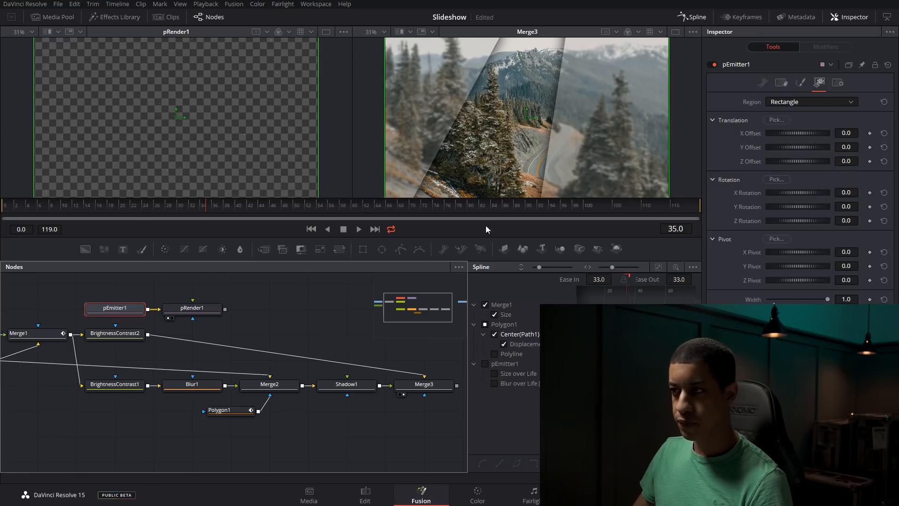
Change pEmitter1's particle style to NGon
{"action": "left_click", "coordinate": [800, 83]}
{"action": "left_click", "coordinate": [797, 103]}
{"action": "left_click", "coordinate": [801, 157]}
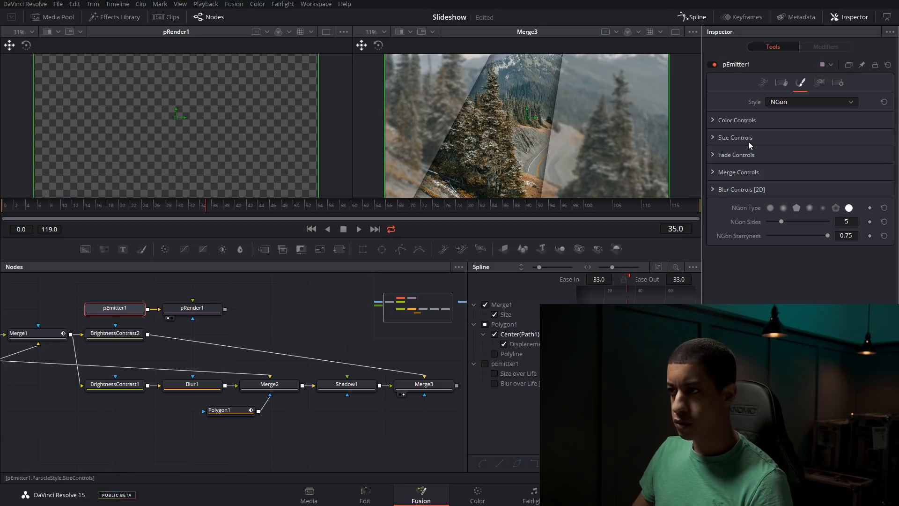
Expand pEmitter1's Velocity Controls, play the composition briefly, and remove Merge3 from the second viewer
{"action": "left_click", "coordinate": [763, 82]}
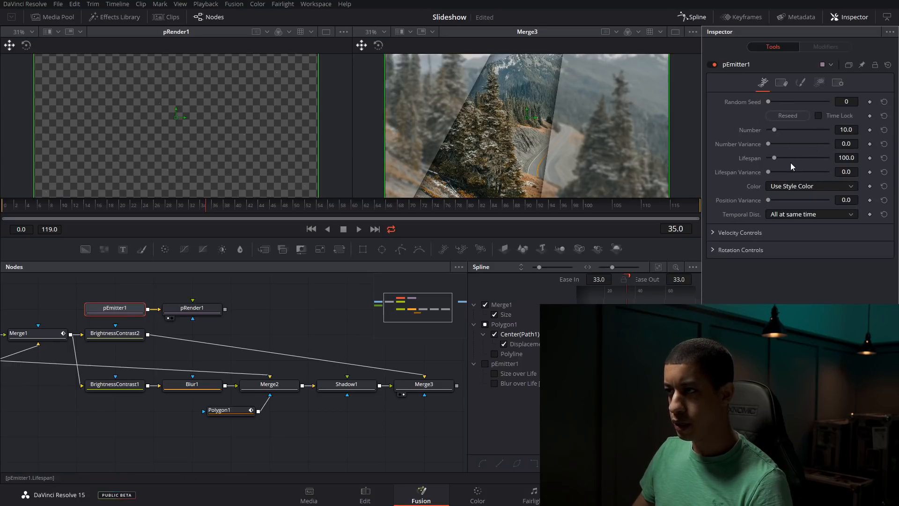
{"action": "left_click", "coordinate": [713, 233]}
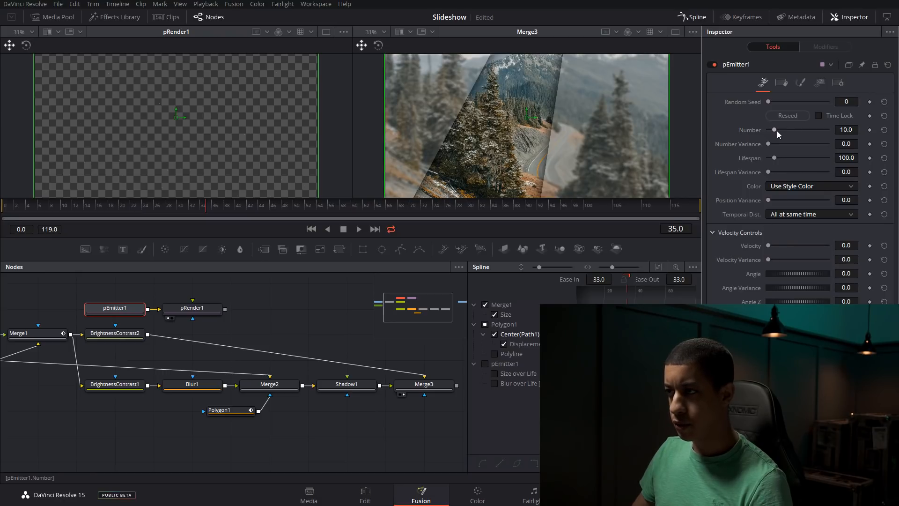
{"action": "key", "text": "space"}
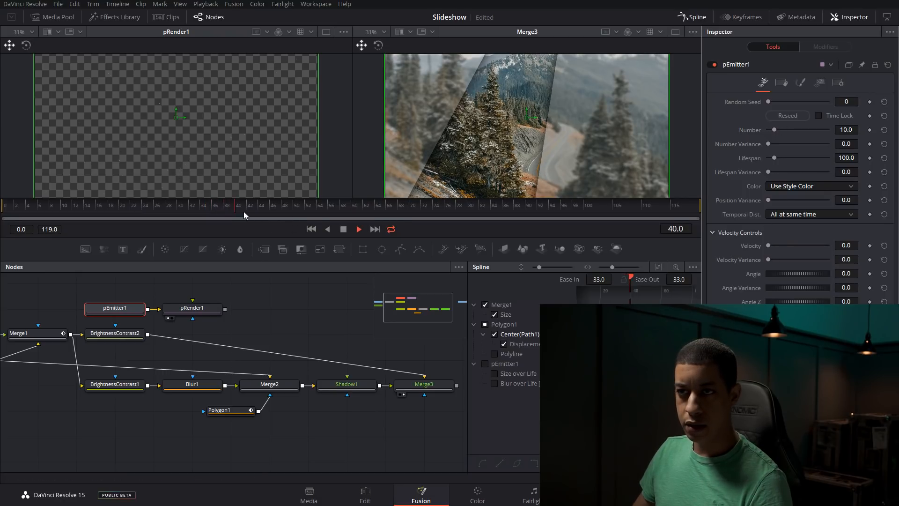
{"action": "left_click", "coordinate": [435, 385]}
{"action": "key", "text": "space"}
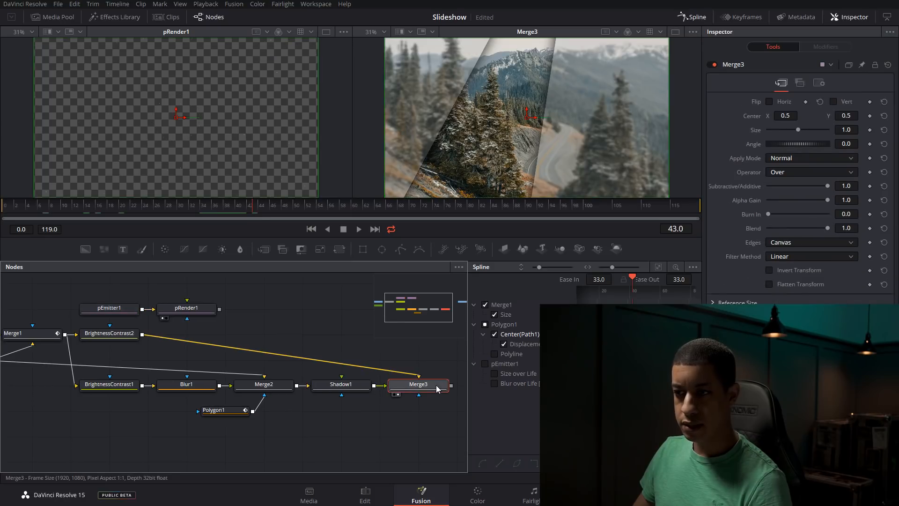
{"action": "key", "text": "2"}
Scrub to frame 44 and set pEmitter1's particle Number to 37.8
{"action": "left_click", "coordinate": [123, 309]}
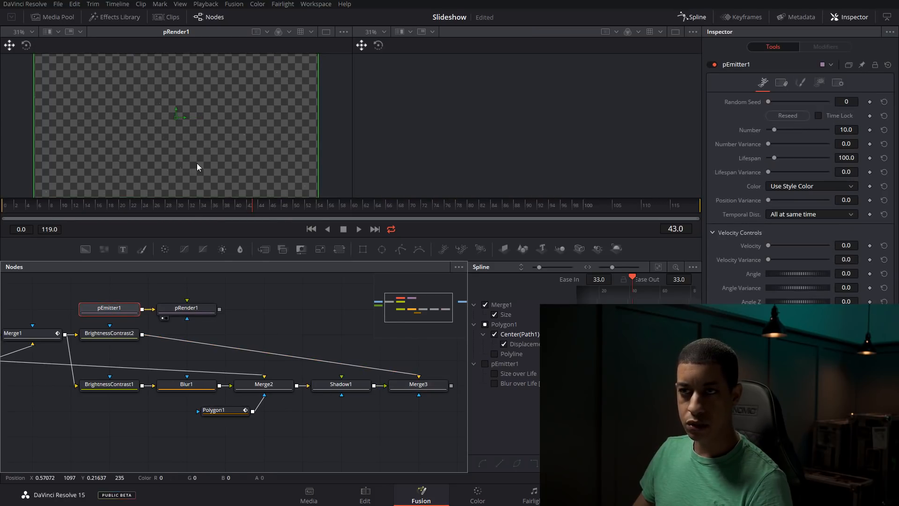
{"action": "left_click", "coordinate": [30, 32]}
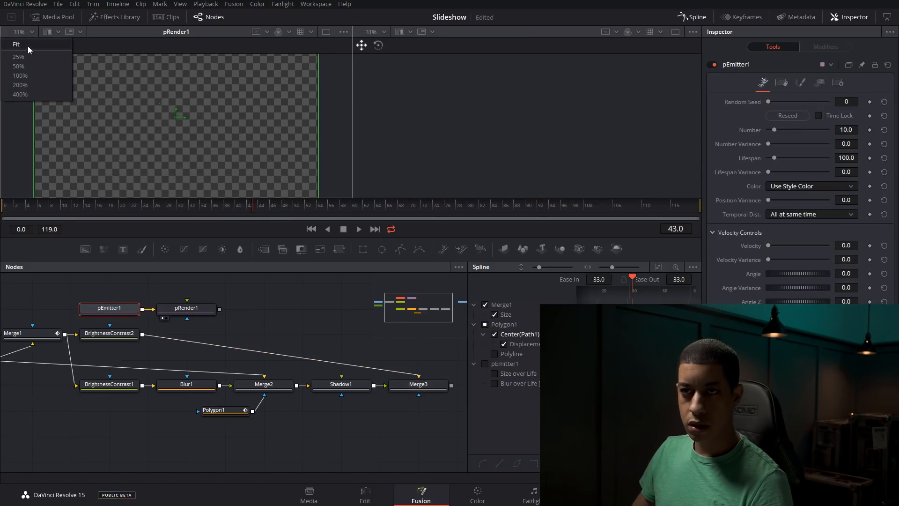
{"action": "left_click", "coordinate": [28, 47]}
{"action": "left_click_drag", "start_coordinate": [218, 206], "coordinate": [261, 213]}
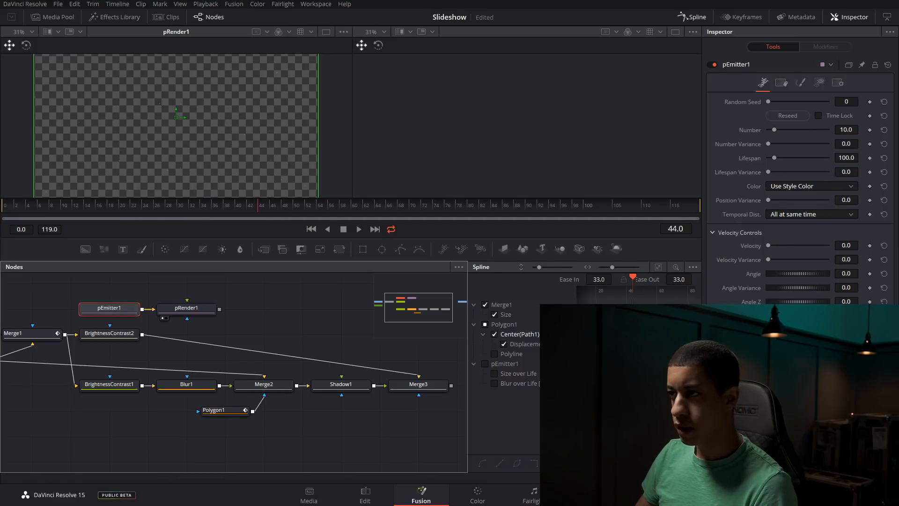
{"action": "left_click_drag", "start_coordinate": [777, 128], "coordinate": [791, 129]}
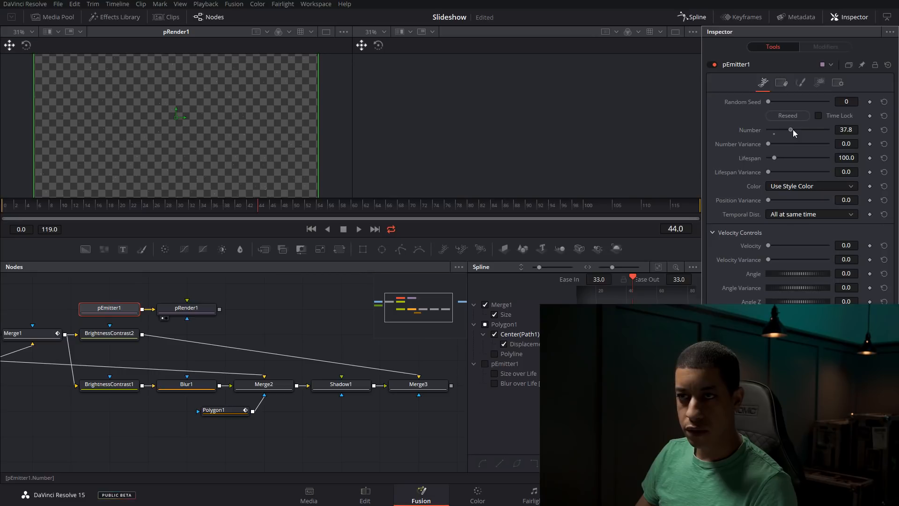
Set pEmitter1's particle Size to 0.4646 in the NGon style's size controls and play back the particles
{"action": "left_click", "coordinate": [784, 84]}
{"action": "left_click", "coordinate": [801, 83]}
{"action": "left_click", "coordinate": [820, 82]}
{"action": "left_click", "coordinate": [801, 83]}
{"action": "left_click", "coordinate": [713, 138]}
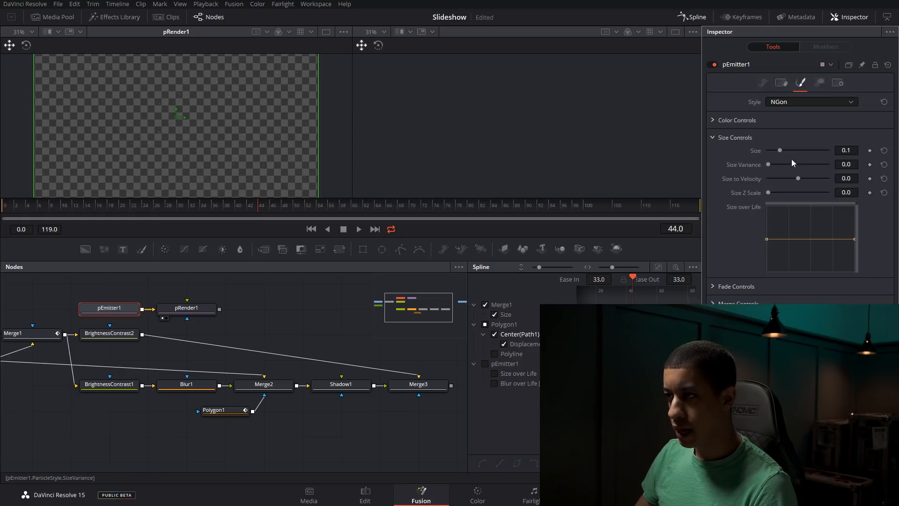
{"action": "left_click_drag", "start_coordinate": [779, 150], "coordinate": [823, 158]}
{"action": "key", "text": "space"}
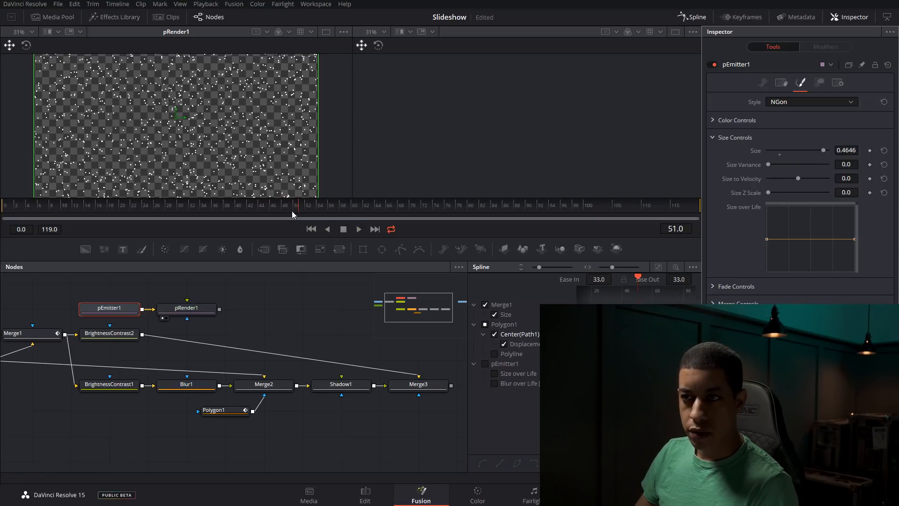
Give pEmitter1's particles a Velocity of 0.118 at an Angle of 90, and play back their motion from near the start
{"action": "left_click", "coordinate": [763, 83]}
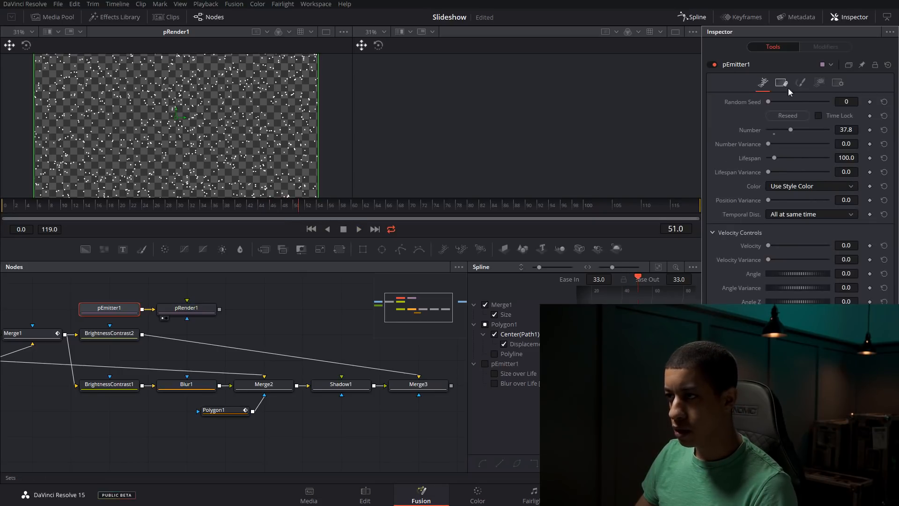
{"action": "left_click_drag", "start_coordinate": [773, 248], "coordinate": [775, 249]}
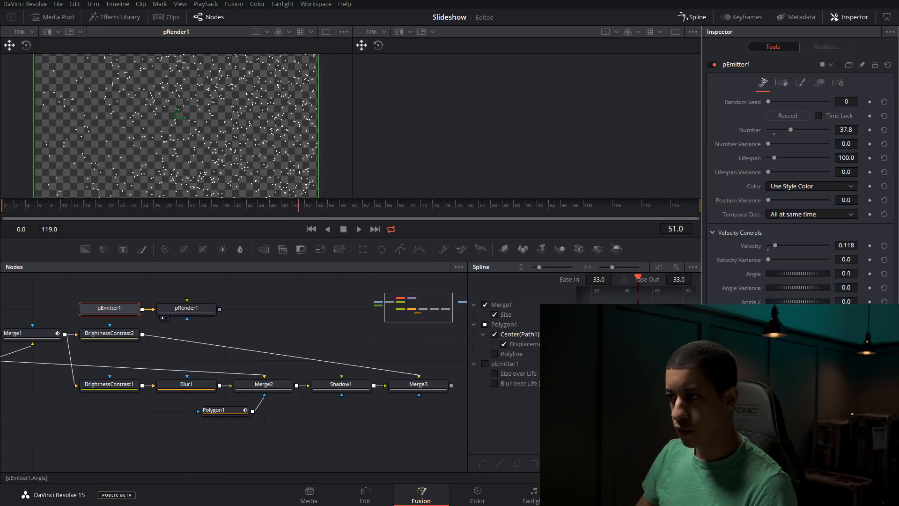
{"action": "left_click_drag", "start_coordinate": [808, 277], "coordinate": [832, 268]}
{"action": "type", "text": "90"}
{"action": "key", "text": "Tab"}
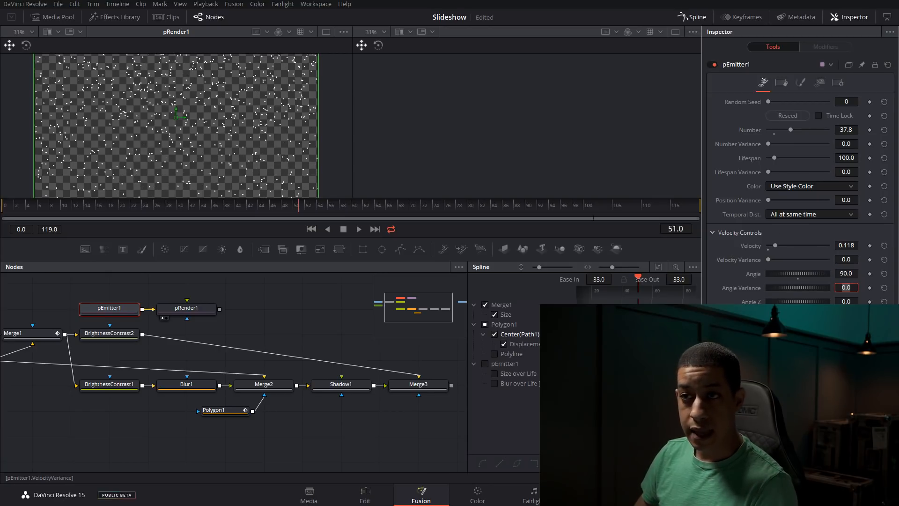
{"action": "left_click_drag", "start_coordinate": [115, 206], "coordinate": [16, 206]}
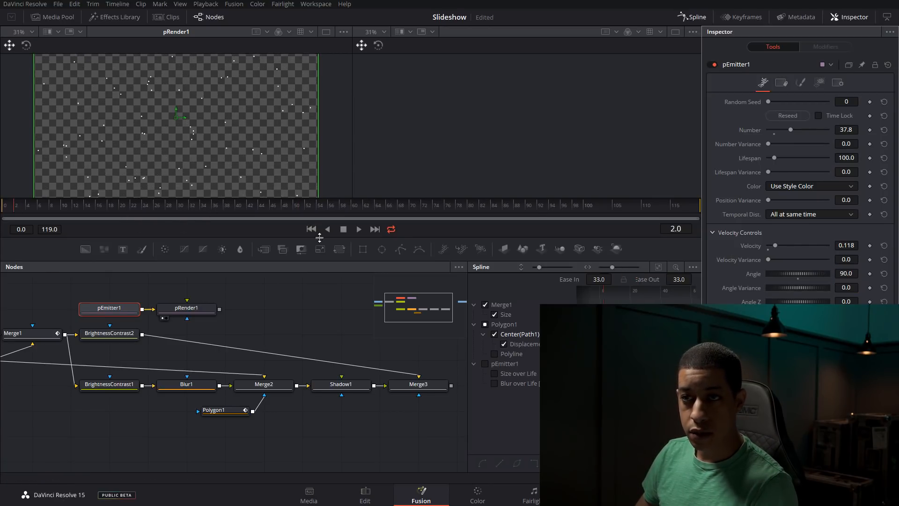
{"action": "left_click", "coordinate": [345, 229]}
{"action": "left_click", "coordinate": [358, 229]}
{"action": "left_click", "coordinate": [253, 207]}
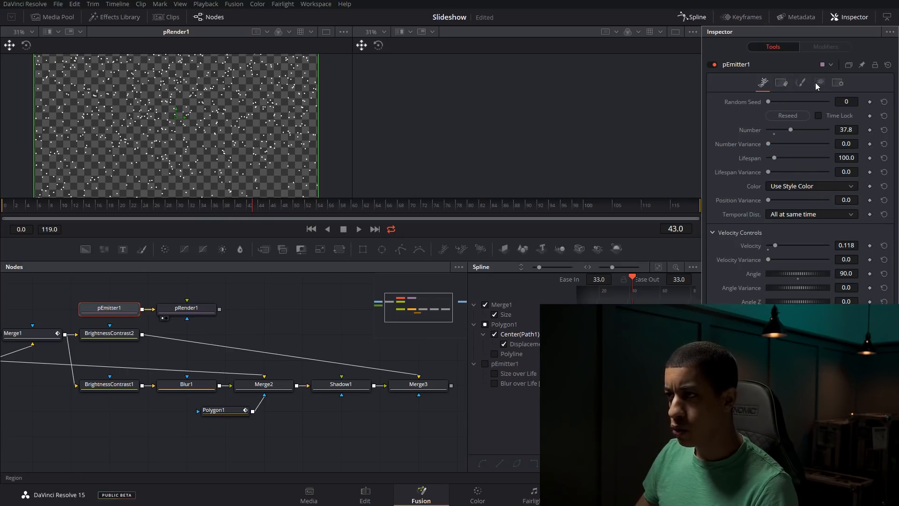
Set pEmitter1's Size Variance to 0.248 and play back the particles
{"action": "left_click", "coordinate": [800, 83]}
{"action": "left_click_drag", "start_coordinate": [768, 164], "coordinate": [798, 170]}
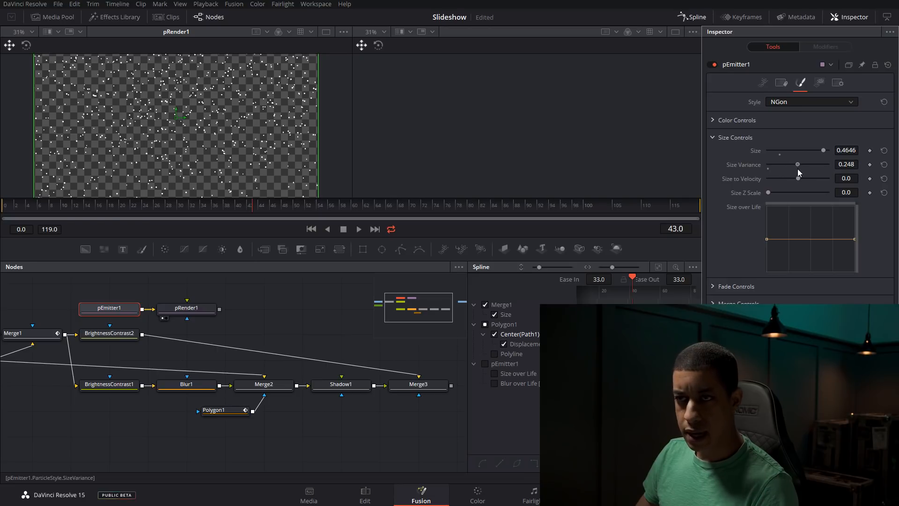
{"action": "left_click_drag", "start_coordinate": [255, 200], "coordinate": [65, 213]}
{"action": "key", "text": "space"}
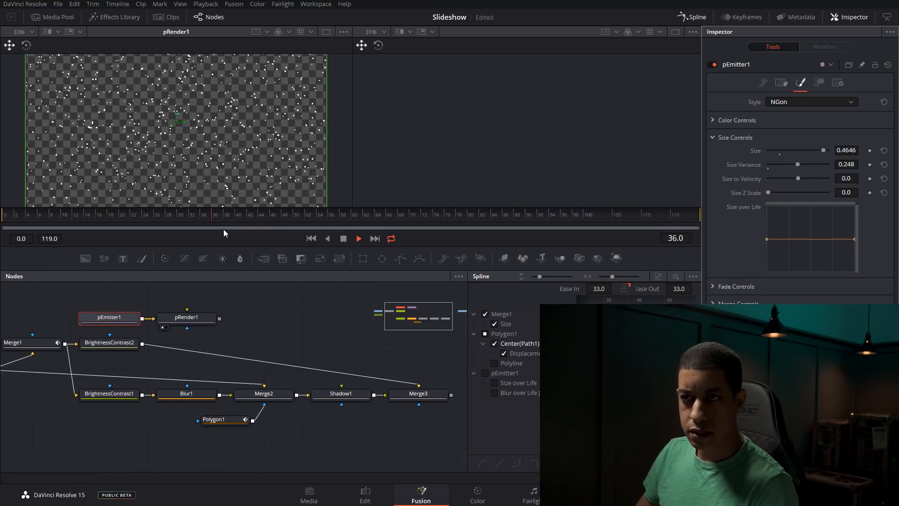
{"action": "key", "text": "space"}
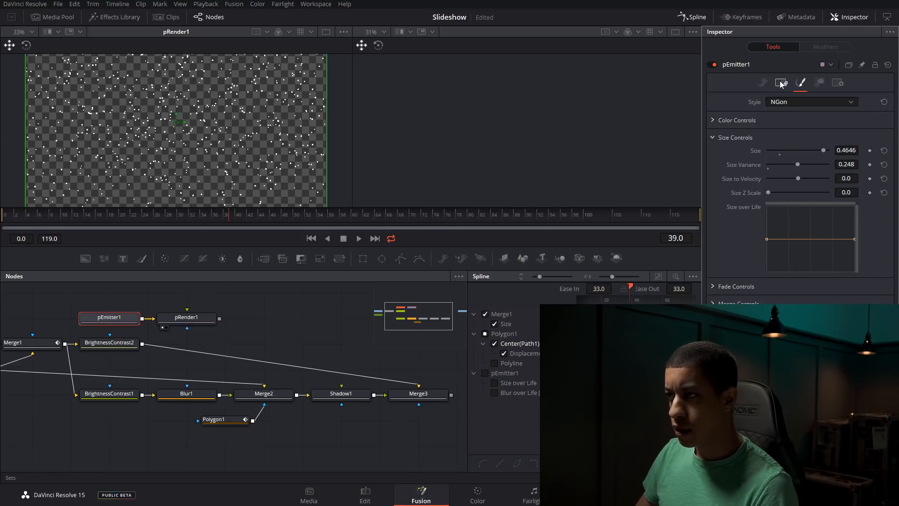
Slow the particles by setting pEmitter1's Velocity to 0.031, and preview their motion
{"action": "left_click", "coordinate": [763, 84]}
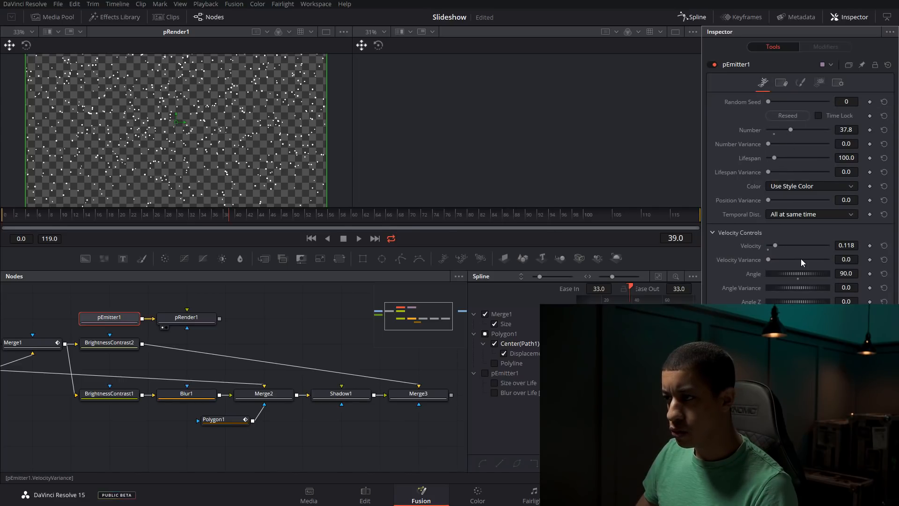
{"action": "left_click_drag", "start_coordinate": [776, 245], "coordinate": [770, 247]}
{"action": "key", "text": "space"}
{"action": "left_click_drag", "start_coordinate": [287, 217], "coordinate": [27, 218]}
Make room in front of pRender1, insert a pTurbulence node between pEmitter1 and pRender1, and play back the result
{"action": "left_click_drag", "start_coordinate": [186, 318], "coordinate": [264, 318]}
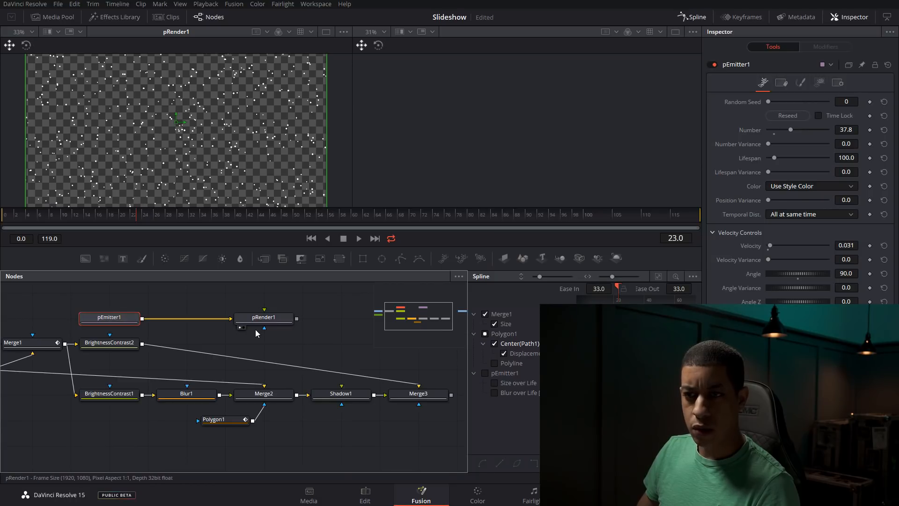
{"action": "key", "text": "shift+space"}
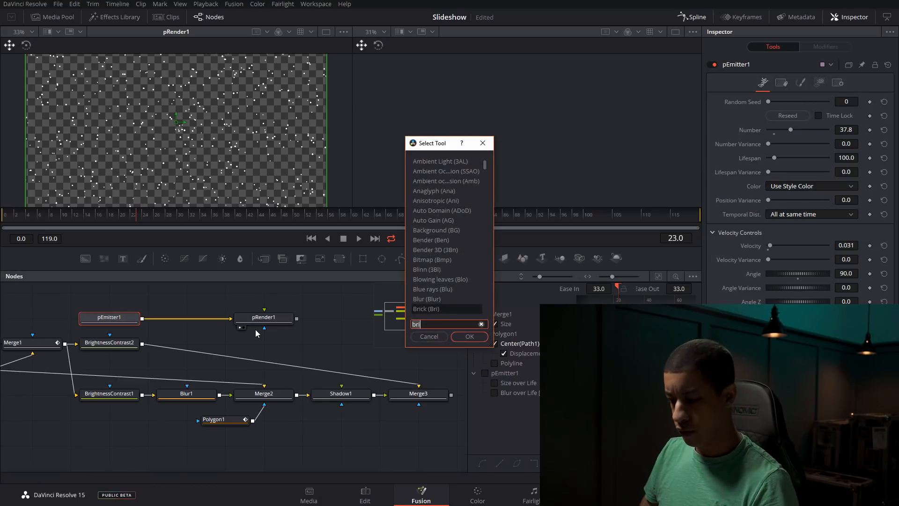
{"action": "type", "text": "tu"}
{"action": "key", "text": "Down"}
{"action": "key", "text": "Down"}
{"action": "key", "text": "Return"}
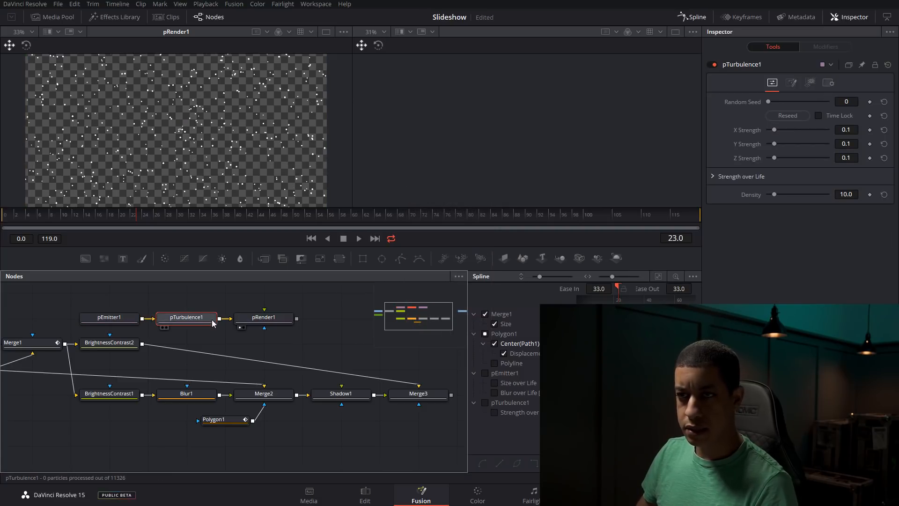
{"action": "left_click", "coordinate": [47, 218]}
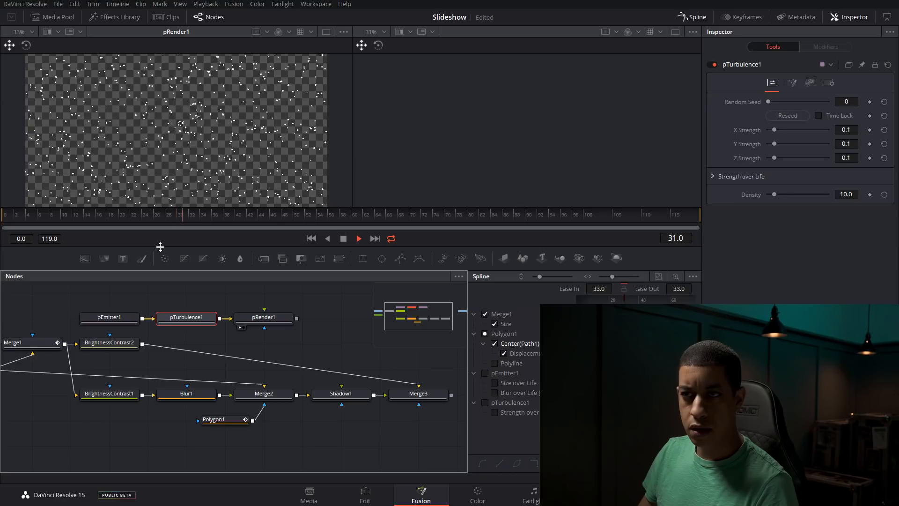
{"action": "key", "text": "space"}
Thin out the particles by reducing pEmitter1's Number to 18.9, previewing playback, and lowering it further to 11.8
{"action": "left_click", "coordinate": [263, 322]}
{"action": "left_click", "coordinate": [133, 315]}
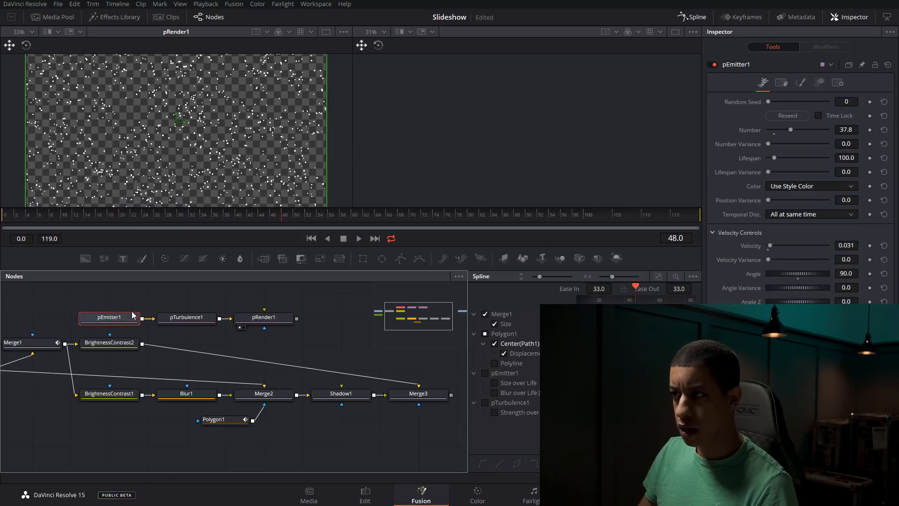
{"action": "left_click_drag", "start_coordinate": [792, 131], "coordinate": [785, 131]}
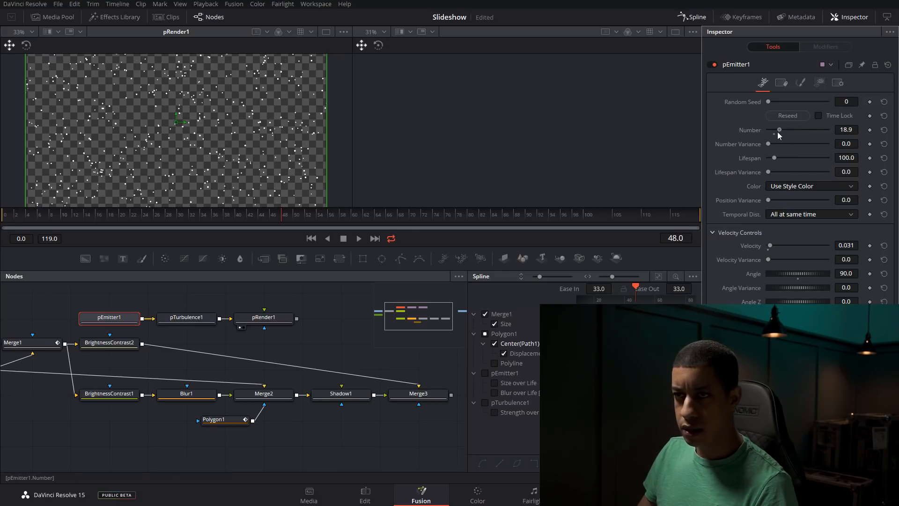
{"action": "key", "text": "space"}
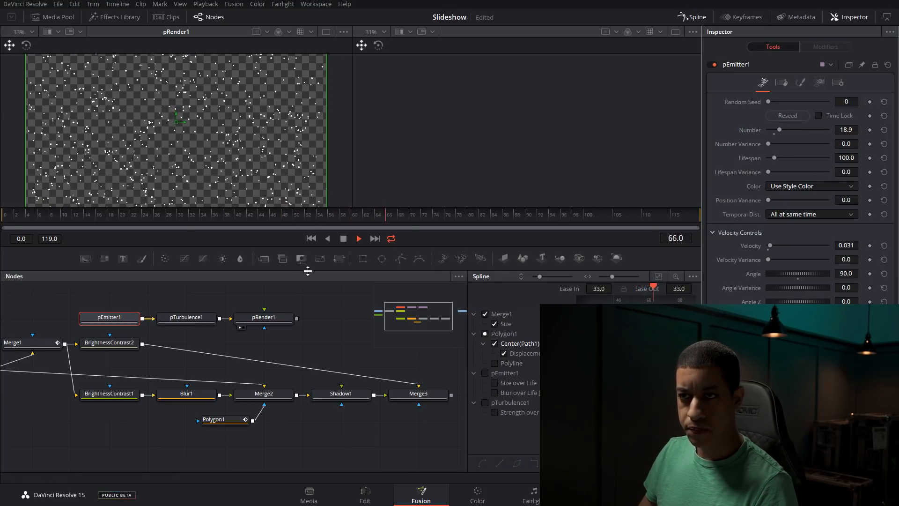
{"action": "key", "text": "space"}
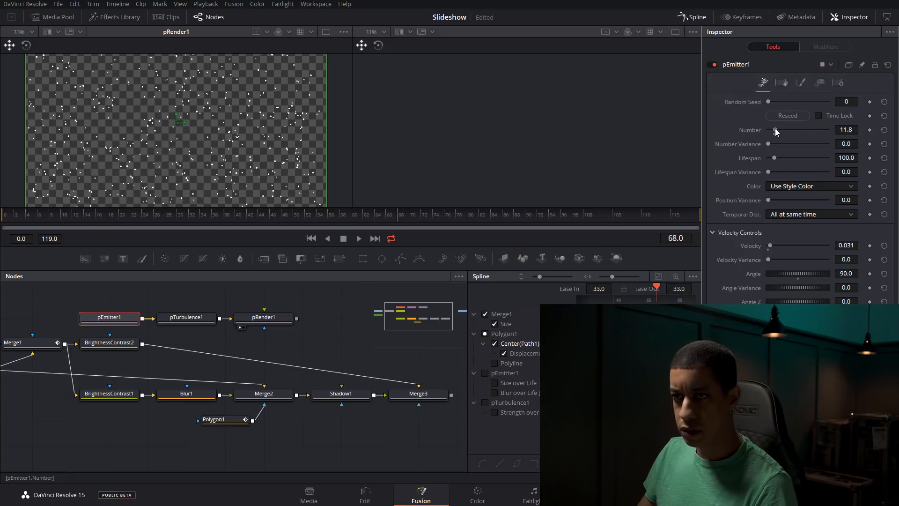
Try a particle Size of 1.5 on pEmitter1, reduce it to 0.961, and play back the particles
{"action": "left_click", "coordinate": [804, 85]}
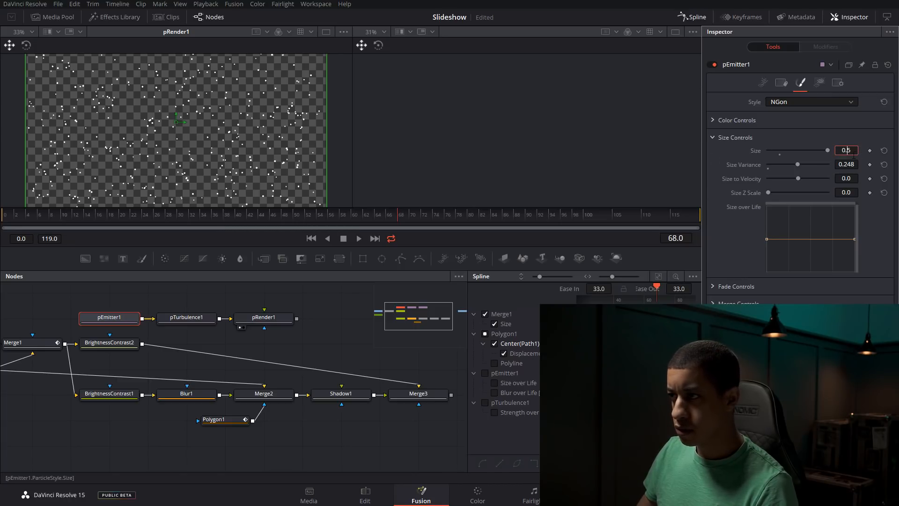
{"action": "type", "text": "1.5"}
{"action": "key", "text": "Tab"}
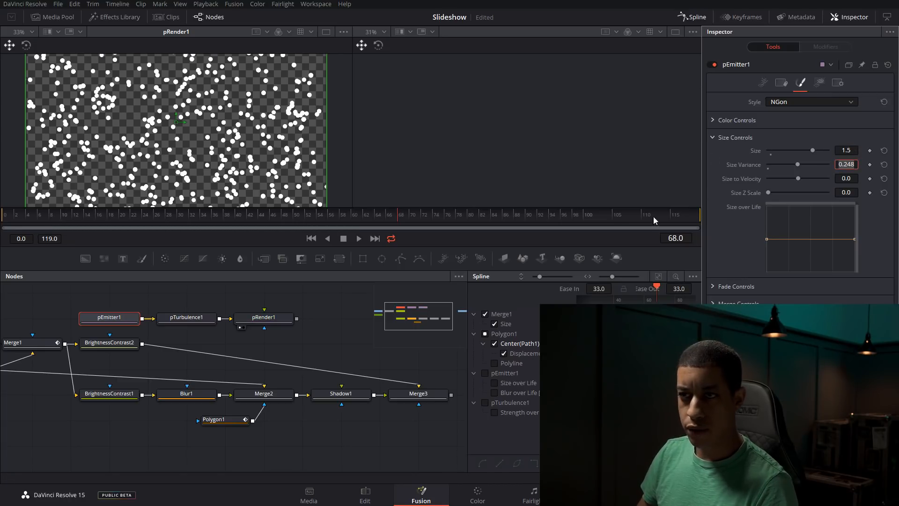
{"action": "left_click_drag", "start_coordinate": [816, 150], "coordinate": [794, 150]}
{"action": "key", "text": "space"}
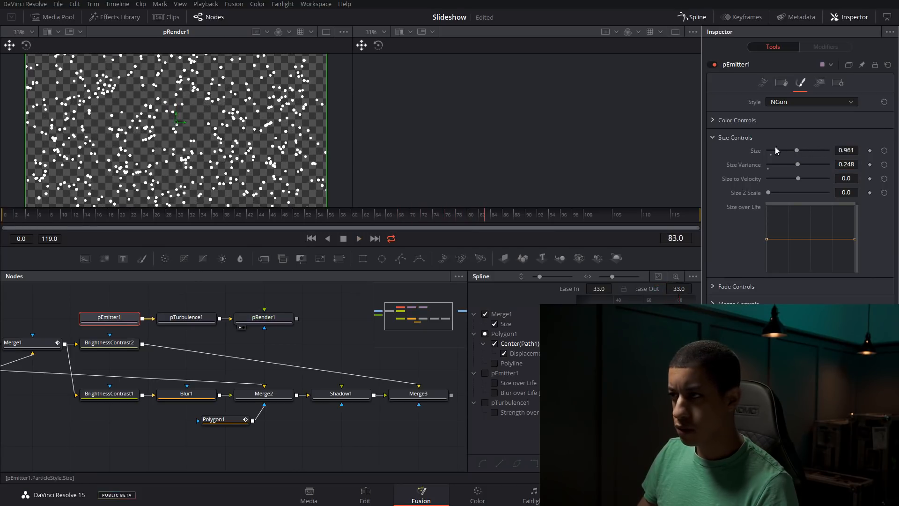
Set pEmitter1's Size Variance to 0.0906, drop the end of its Size over Life curve to zero, and play back the particles
{"action": "left_click_drag", "start_coordinate": [791, 165], "coordinate": [784, 164]}
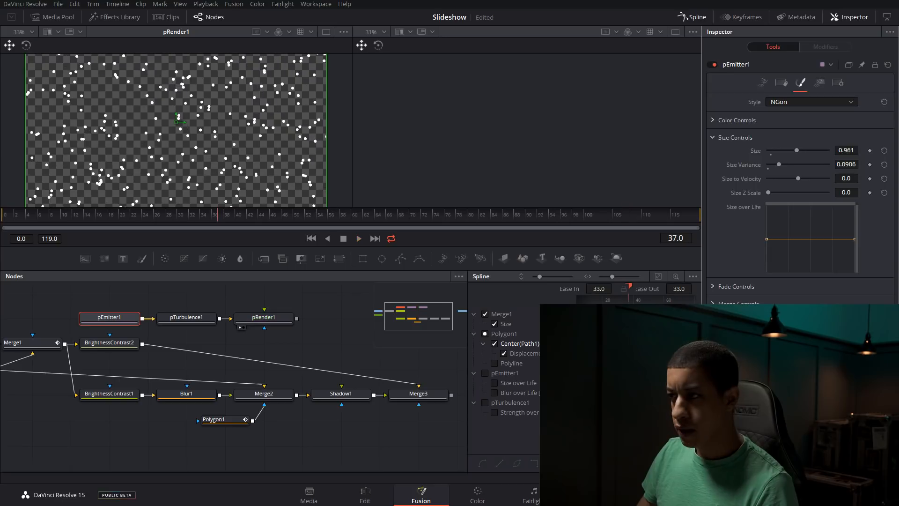
{"action": "left_click_drag", "start_coordinate": [854, 239], "coordinate": [848, 266]}
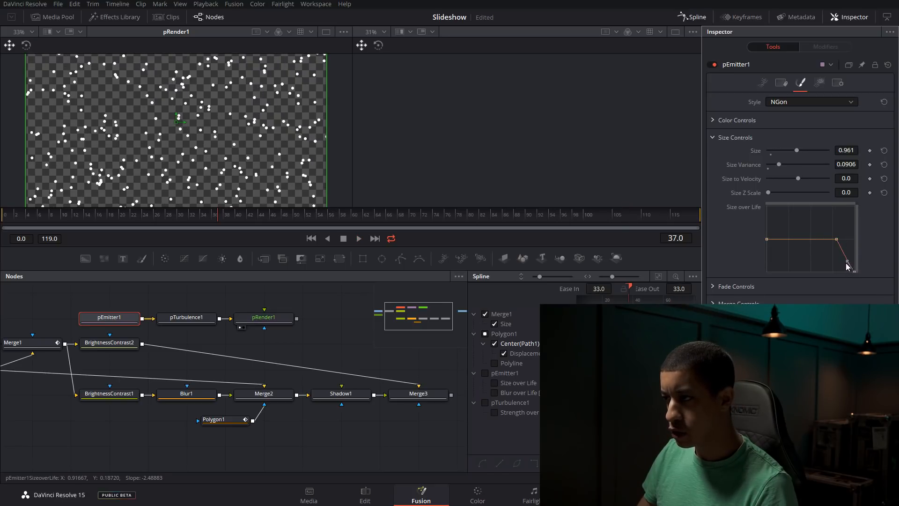
{"action": "left_click_drag", "start_coordinate": [207, 218], "coordinate": [11, 221]}
{"action": "key", "text": "space"}
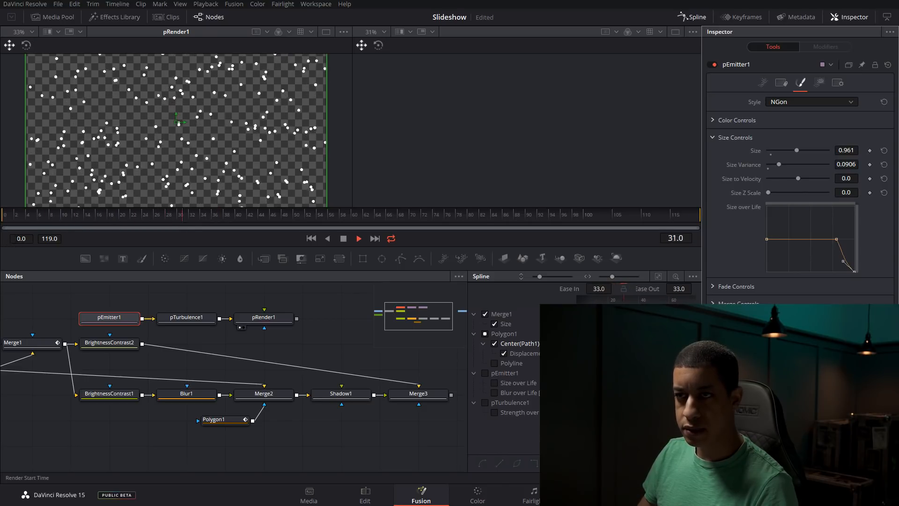
{"action": "key", "text": "space"}
Shape the start of pEmitter1's Size over Life curve so particles quickly grow from zero, and play back the result
{"action": "mouse_move", "coordinate": [766, 239]}
{"action": "left_mouse_down"}
{"action": "mouse_move", "coordinate": [770, 272]}
{"action": "mouse_move", "coordinate": [780, 239]}
{"action": "mouse_move", "coordinate": [768, 219]}
{"action": "mouse_move", "coordinate": [774, 242]}
{"action": "left_mouse_up"}
{"action": "left_click", "coordinate": [820, 240]}
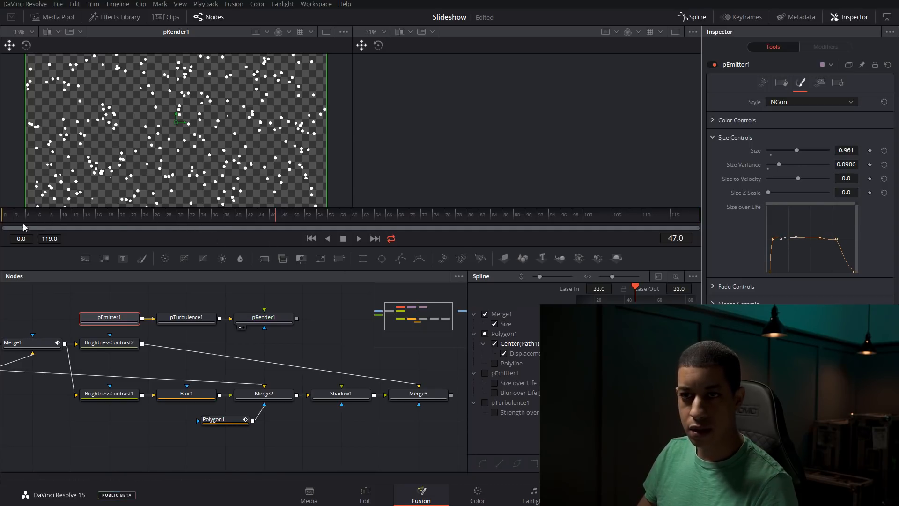
{"action": "left_click_drag", "start_coordinate": [16, 218], "coordinate": [3, 217]}
{"action": "key", "text": "space"}
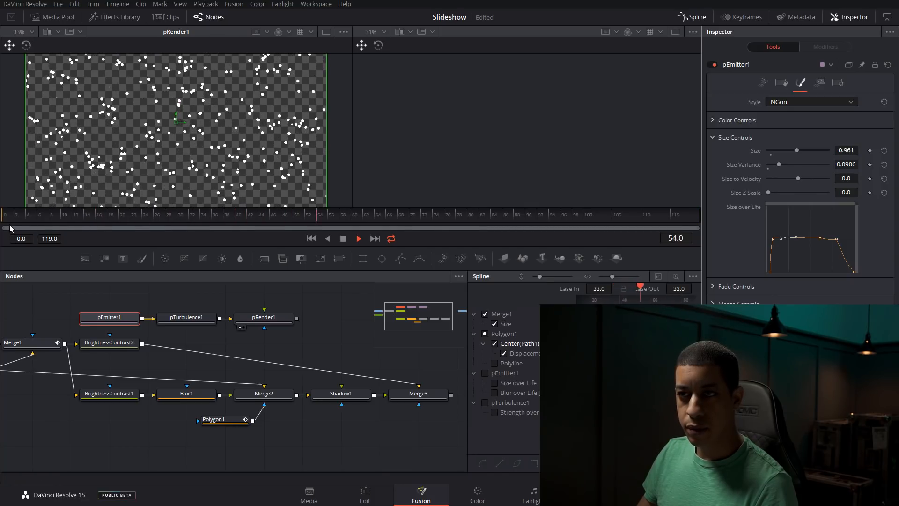
{"action": "key", "text": "space"}
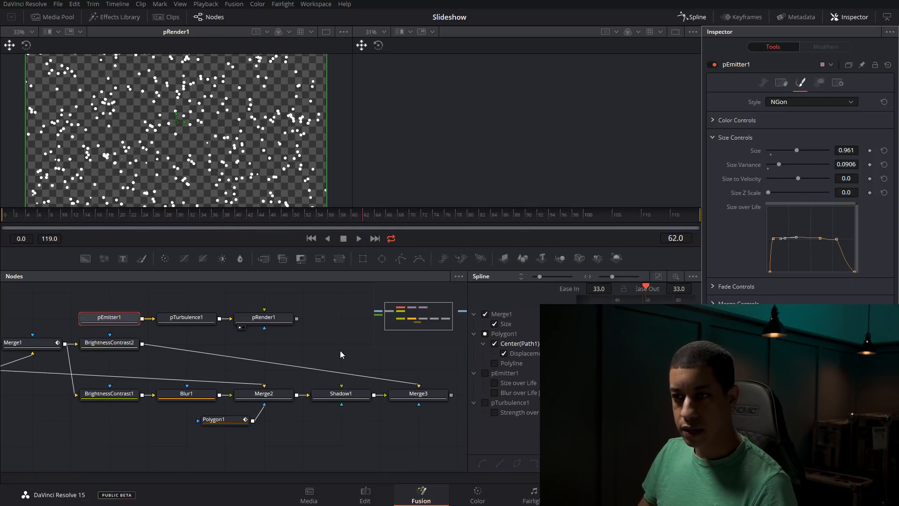
Disconnect BrightnessContrast2 from Merge3, merge pRender1 over BrightnessContrast2 through a new merge node, and show that merge in the second viewer
{"action": "left_click_drag", "start_coordinate": [340, 354], "coordinate": [299, 339]}
{"action": "left_click", "coordinate": [363, 374]}
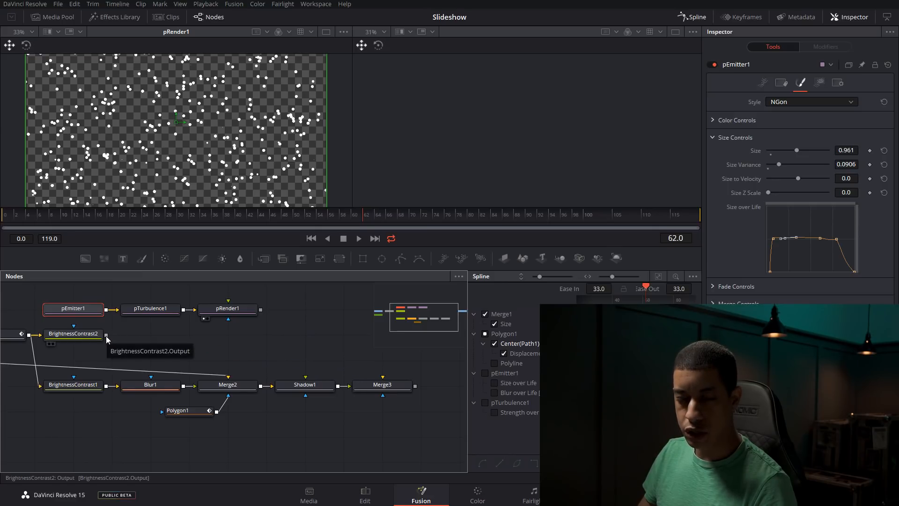
{"action": "left_click", "coordinate": [248, 310]}
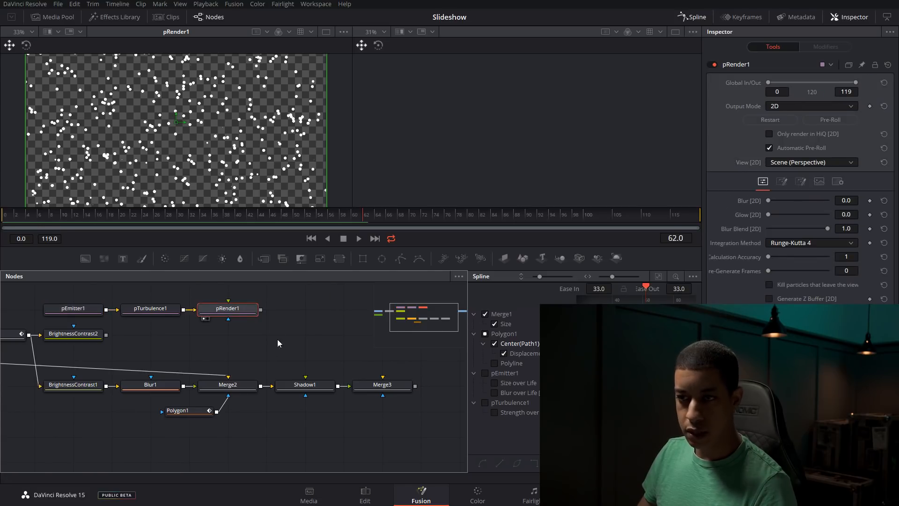
{"action": "left_click_drag", "start_coordinate": [261, 310], "coordinate": [165, 367]}
{"action": "left_click_drag", "start_coordinate": [104, 339], "coordinate": [105, 336]}
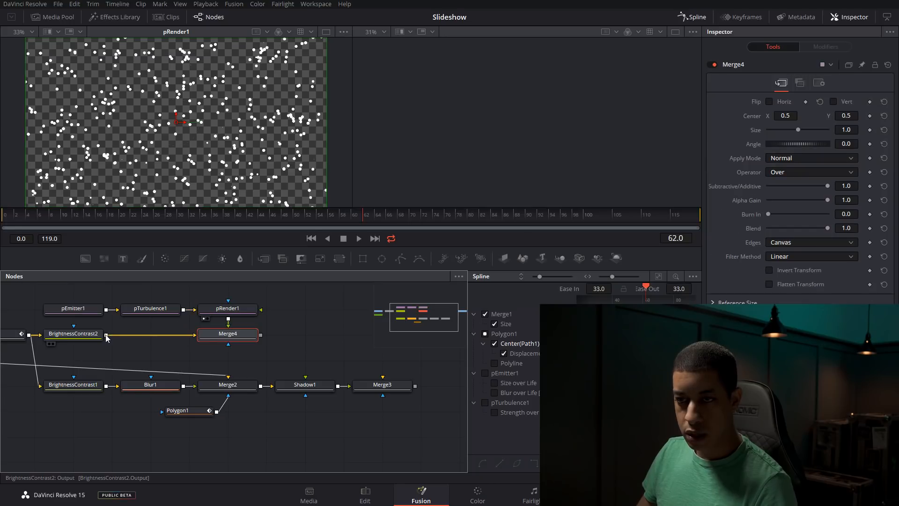
{"action": "key", "text": "2"}
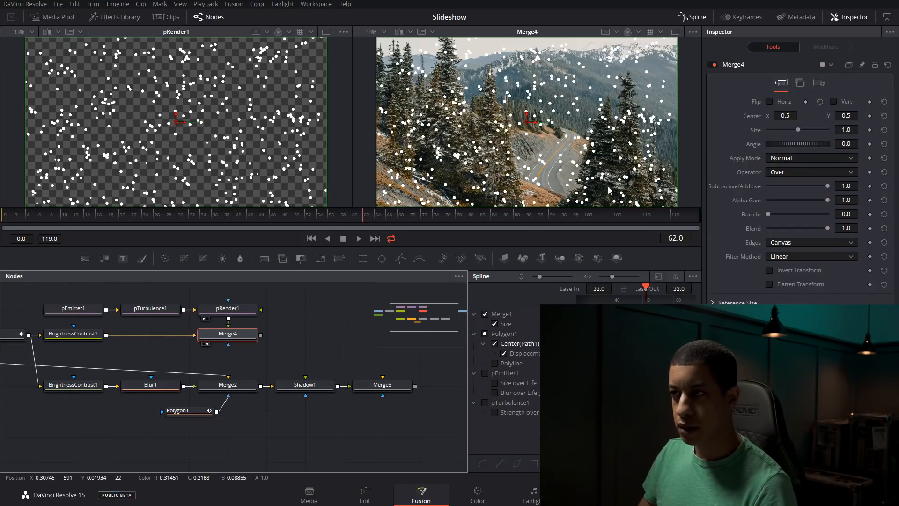
Fade the particles over the photo by setting Merge4's Blend to 0.276, and play back the composite
{"action": "left_click", "coordinate": [246, 310]}
{"action": "left_click", "coordinate": [242, 333]}
{"action": "left_click_drag", "start_coordinate": [822, 228], "coordinate": [785, 226]}
{"action": "key", "text": "space"}
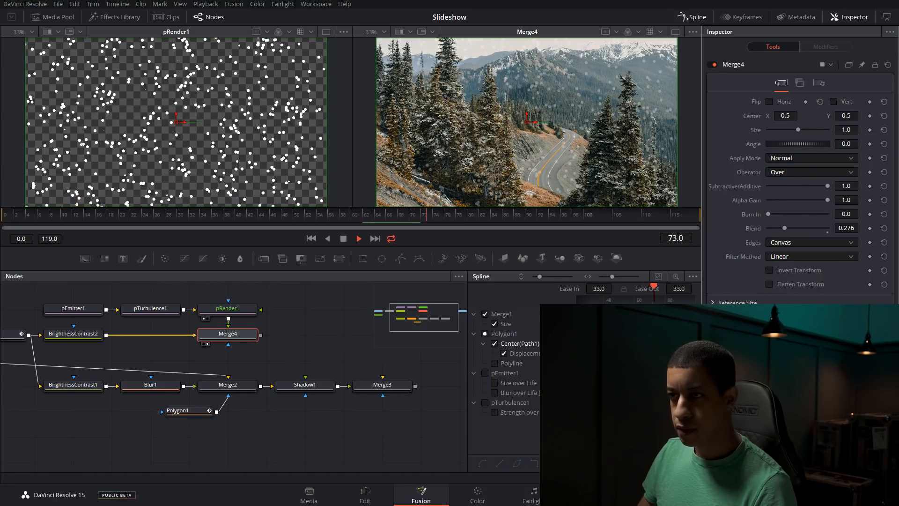
{"action": "key", "text": "space"}
Reduce pEmitter1's particle Size to 0.764
{"action": "left_click", "coordinate": [222, 312]}
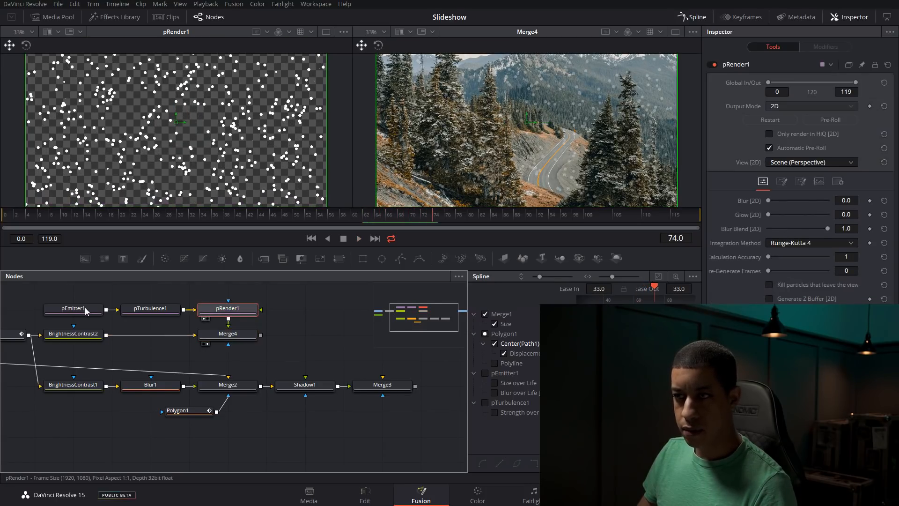
{"action": "left_click", "coordinate": [86, 307]}
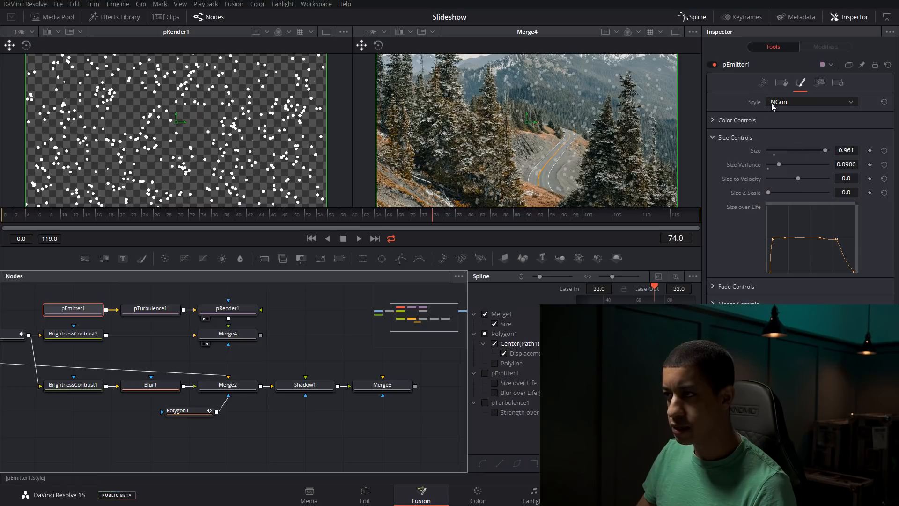
{"action": "left_click_drag", "start_coordinate": [824, 150], "coordinate": [812, 154]}
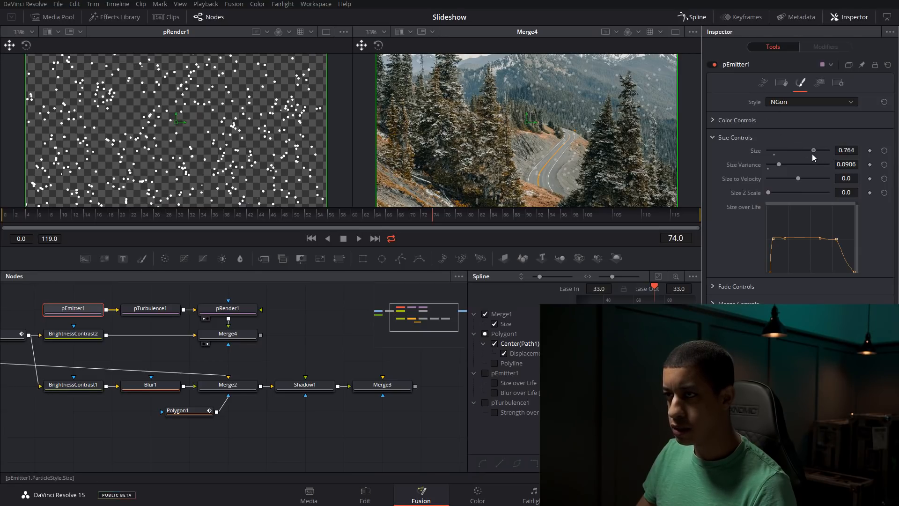
Thin out the particles by setting pEmitter1's Number to 7.1, and play back the animation
{"action": "left_click", "coordinate": [762, 86]}
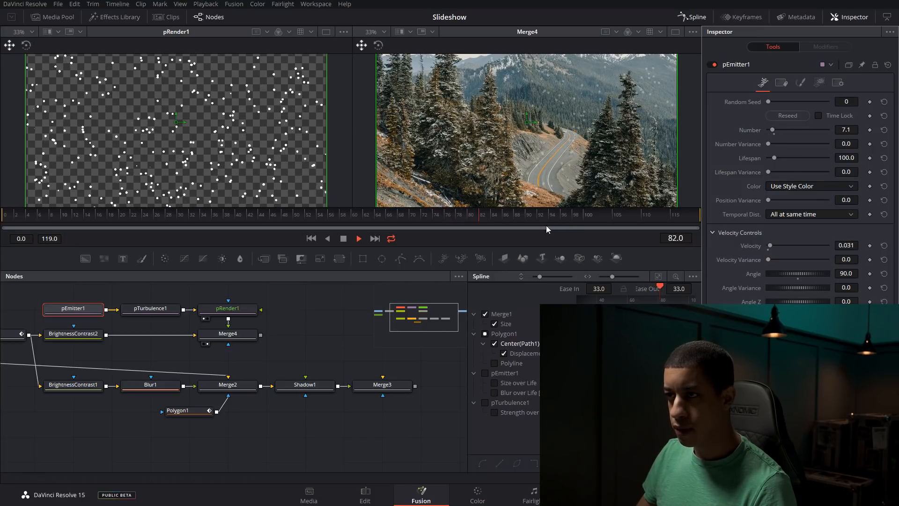
{"action": "left_click_drag", "start_coordinate": [538, 215], "coordinate": [216, 225]}
{"action": "key", "text": "space"}
{"action": "right_click", "coordinate": [436, 240]}
{"action": "left_click", "coordinate": [453, 248]}
{"action": "key", "text": "space"}
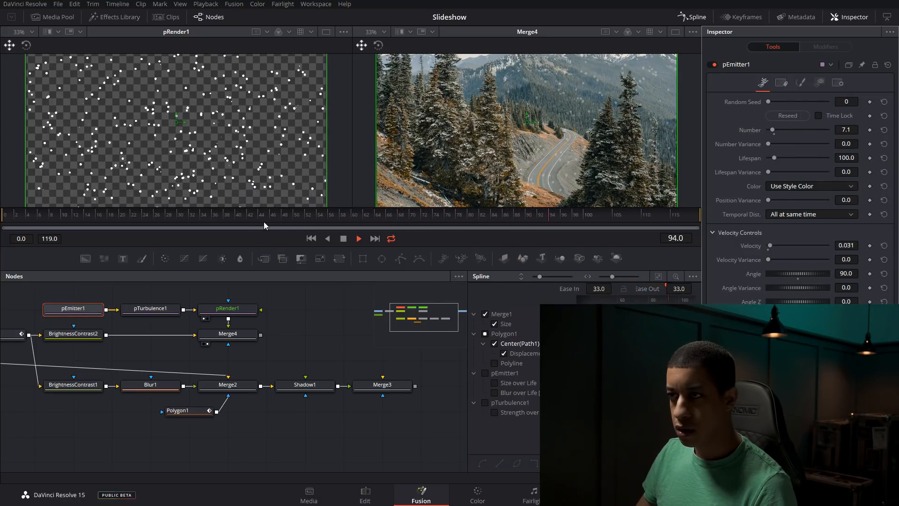
{"action": "key", "text": "space"}
Connect Merge4's output to Merge3's background, show Merge3 in the second viewer, and play back from the first frame
{"action": "left_click_drag", "start_coordinate": [315, 335], "coordinate": [330, 384]}
{"action": "left_click", "coordinate": [330, 383]}
{"action": "key", "text": "2"}
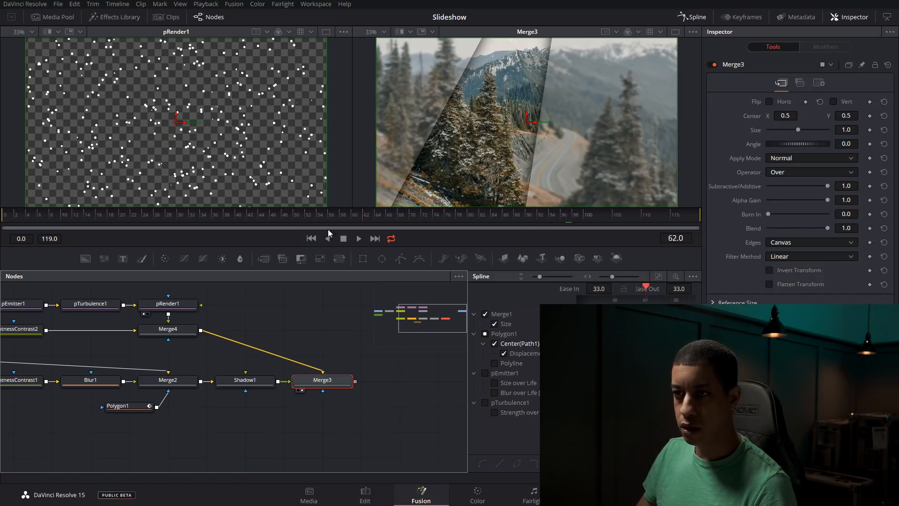
{"action": "left_click_drag", "start_coordinate": [117, 227], "coordinate": [3, 220]}
{"action": "key", "text": "space"}
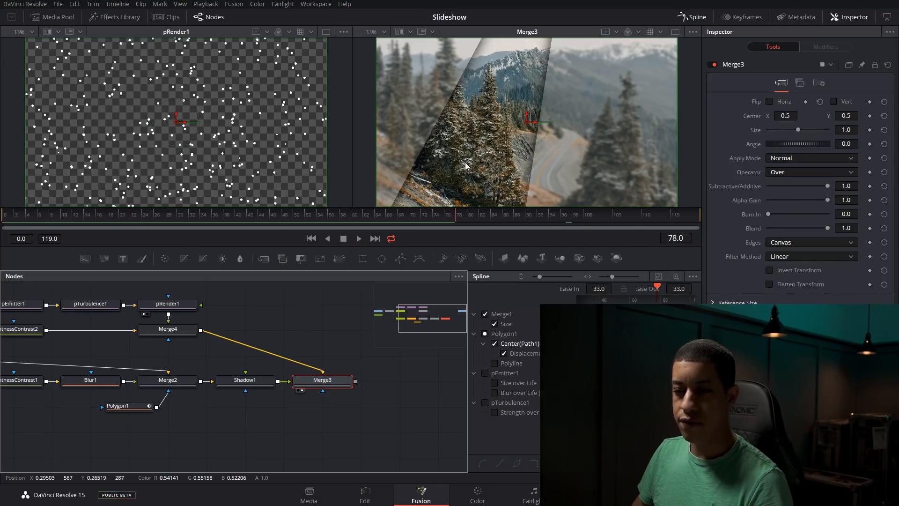
Place pEmitter1's rectangle region along the frame's bottom edge with Height 0.087 and Y Offset -0.3330, and play back the particles
{"action": "left_click_drag", "start_coordinate": [203, 325], "coordinate": [310, 327]}
{"action": "left_click", "coordinate": [125, 308]}
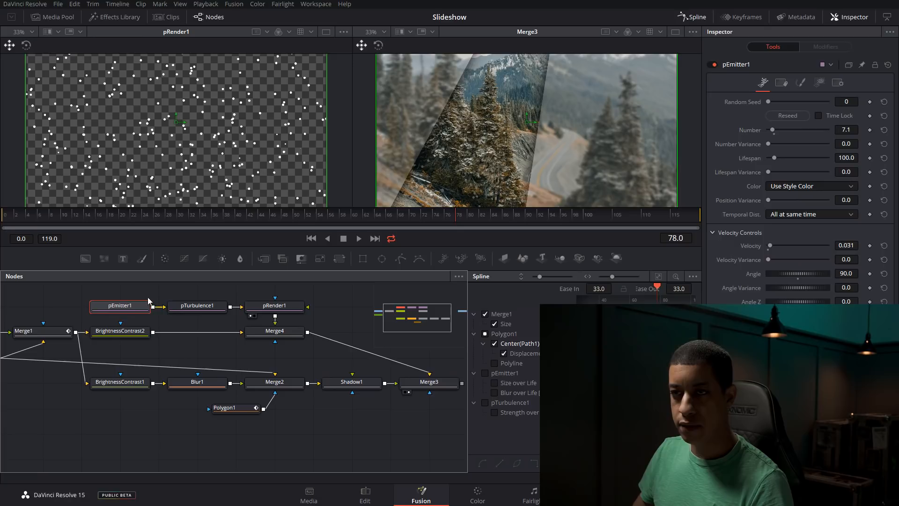
{"action": "left_click", "coordinate": [823, 81]}
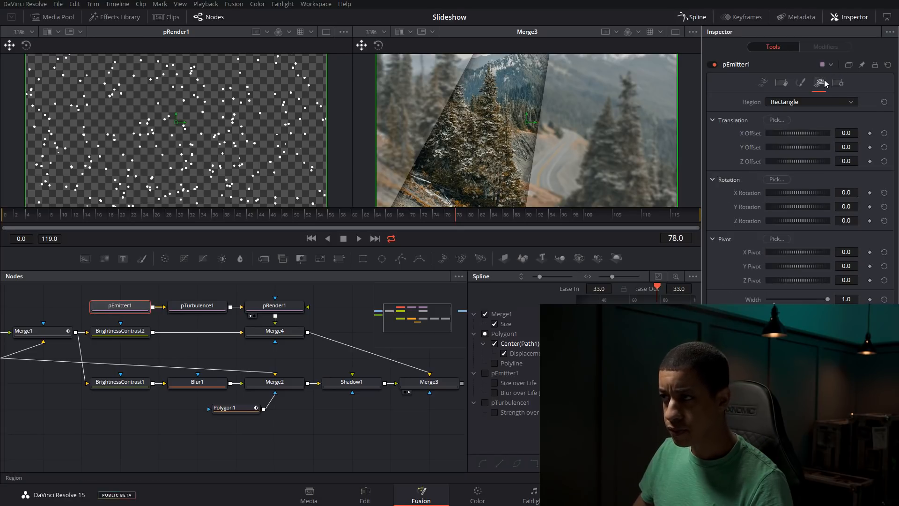
{"action": "scroll", "coordinate": [219, 164], "scroll_direction": "down", "scroll_amount": 3}
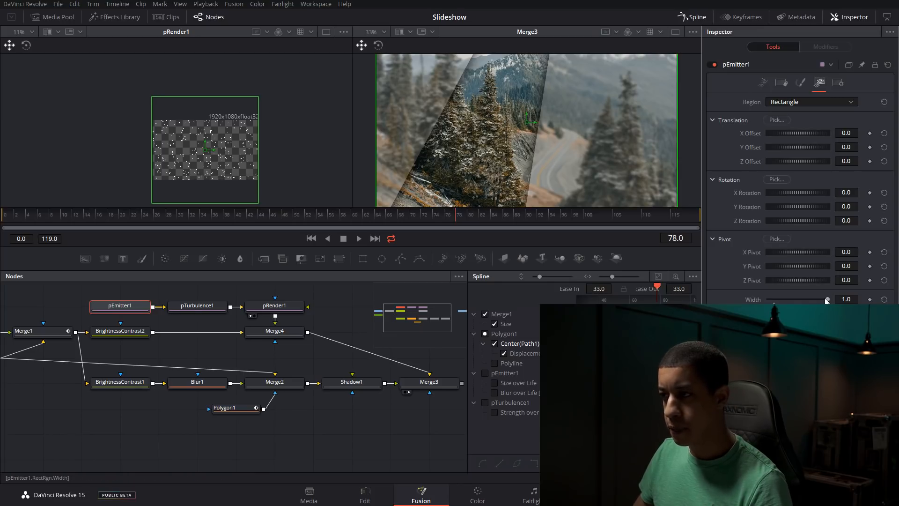
{"action": "left_click_drag", "start_coordinate": [826, 315], "coordinate": [772, 321]}
{"action": "left_click", "coordinate": [207, 146]}
{"action": "left_click_drag", "start_coordinate": [206, 144], "coordinate": [204, 175]}
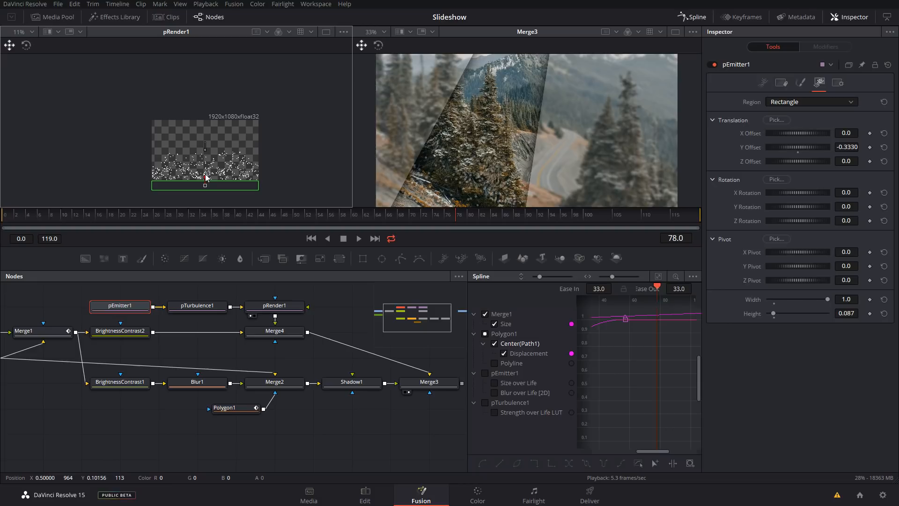
{"action": "key", "text": "space"}
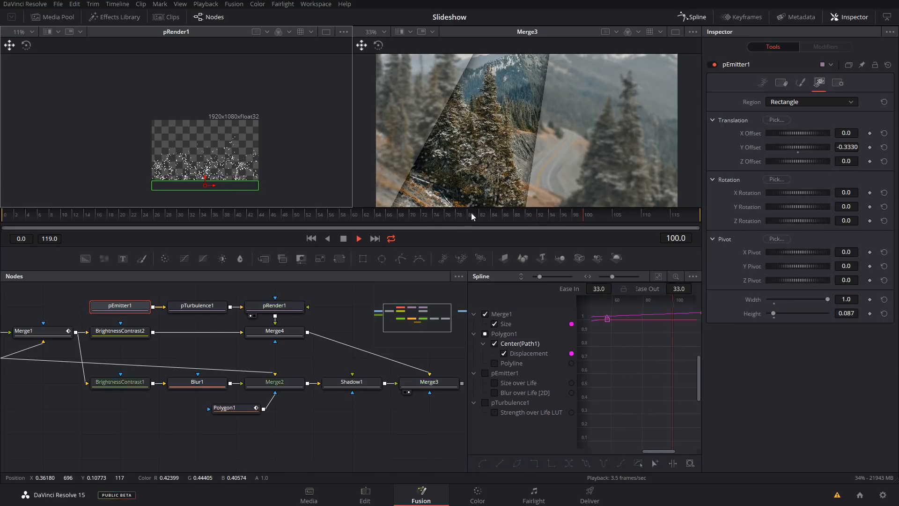
{"action": "key", "text": "space"}
Set pEmitter1's Number to 1.6 and Velocity to 0.079, and play back the rising particles
{"action": "scroll", "coordinate": [213, 178], "scroll_direction": "up", "scroll_amount": 3}
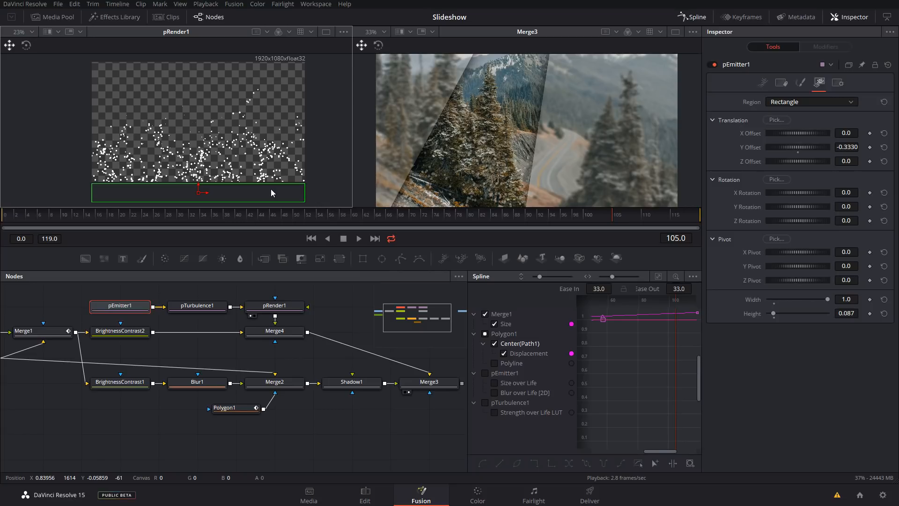
{"action": "left_click", "coordinate": [762, 82]}
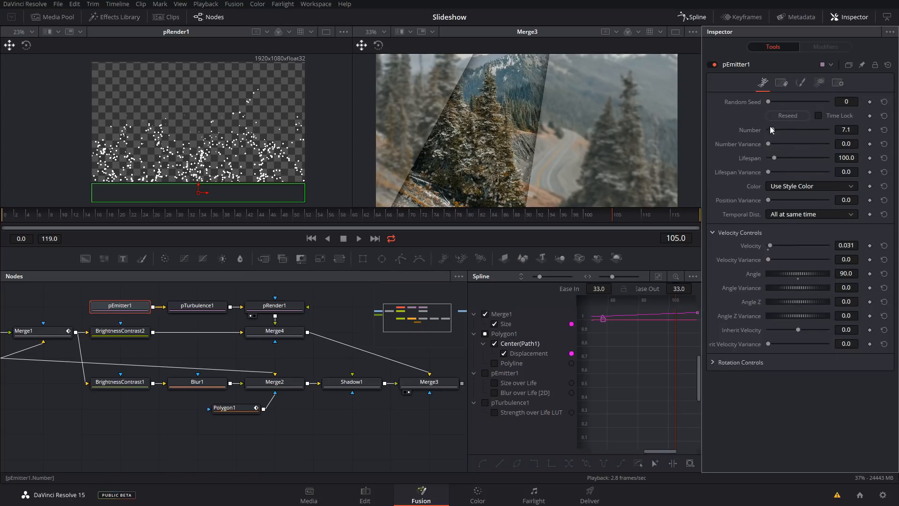
{"action": "left_click_drag", "start_coordinate": [773, 133], "coordinate": [770, 133]}
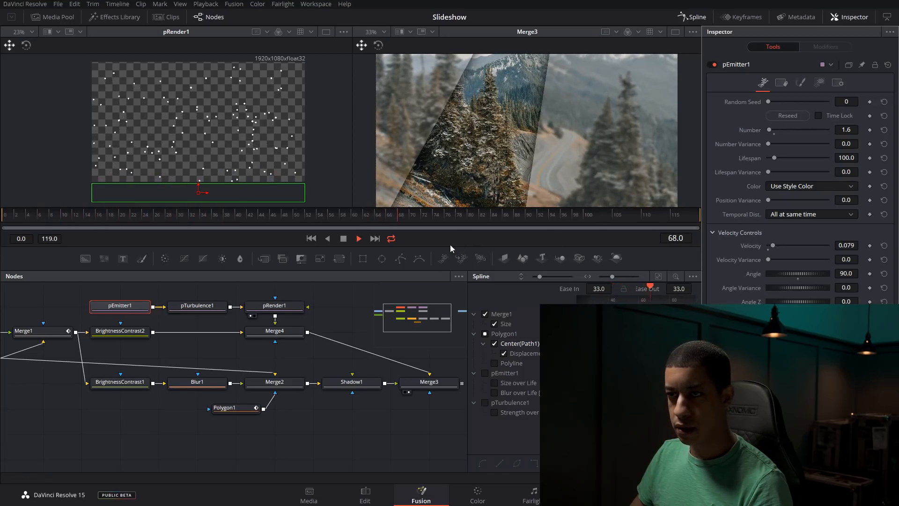
{"action": "left_click", "coordinate": [343, 239]}
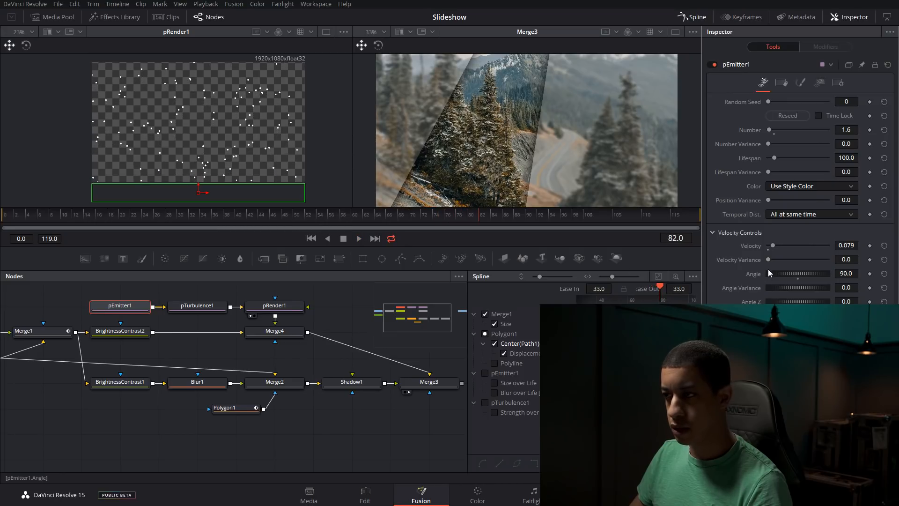
Set pEmitter1's Velocity Variance to 0.189 and play back the particle motion
{"action": "left_click_drag", "start_coordinate": [768, 261], "coordinate": [779, 263]}
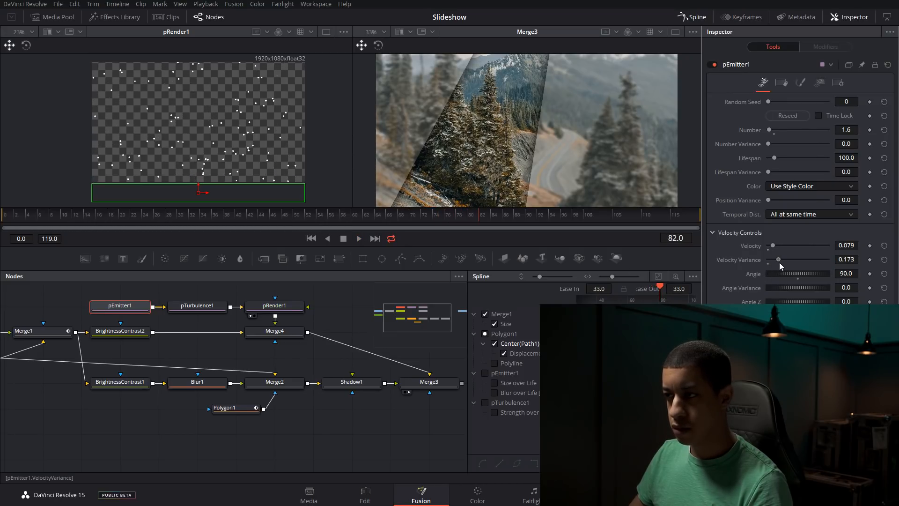
{"action": "key", "text": "space"}
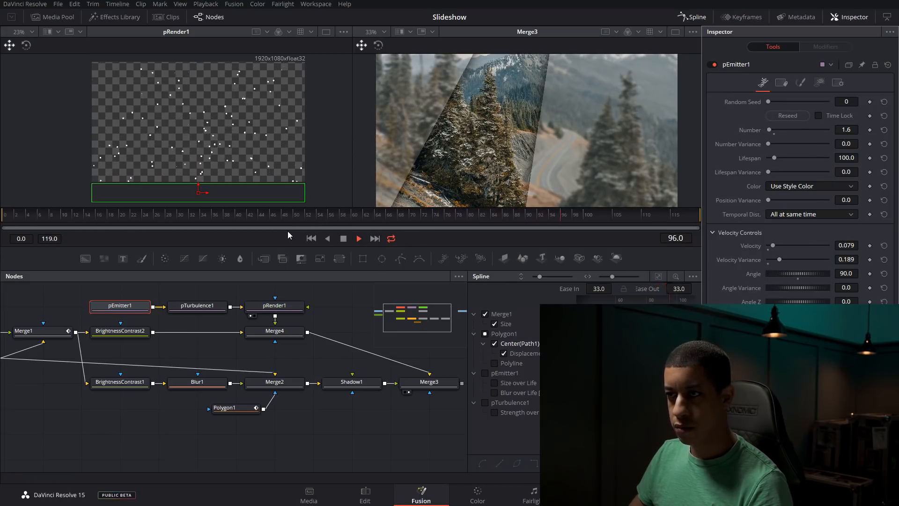
{"action": "key", "text": "space"}
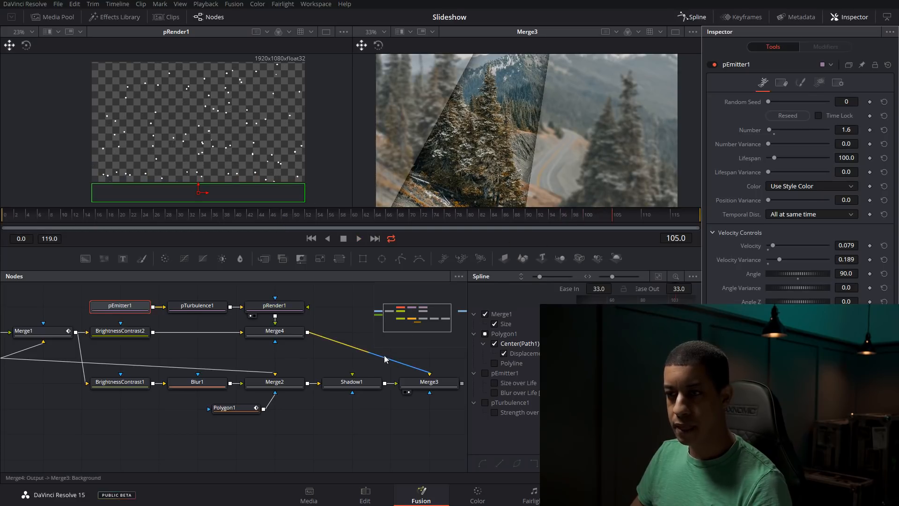
Add a Text node to the node graph beside pRender1, above the connection from Merge4 to Merge3
{"action": "left_click_drag", "start_coordinate": [403, 348], "coordinate": [375, 346]}
{"action": "left_click_drag", "start_coordinate": [335, 316], "coordinate": [297, 328]}
{"action": "left_click", "coordinate": [402, 397]}
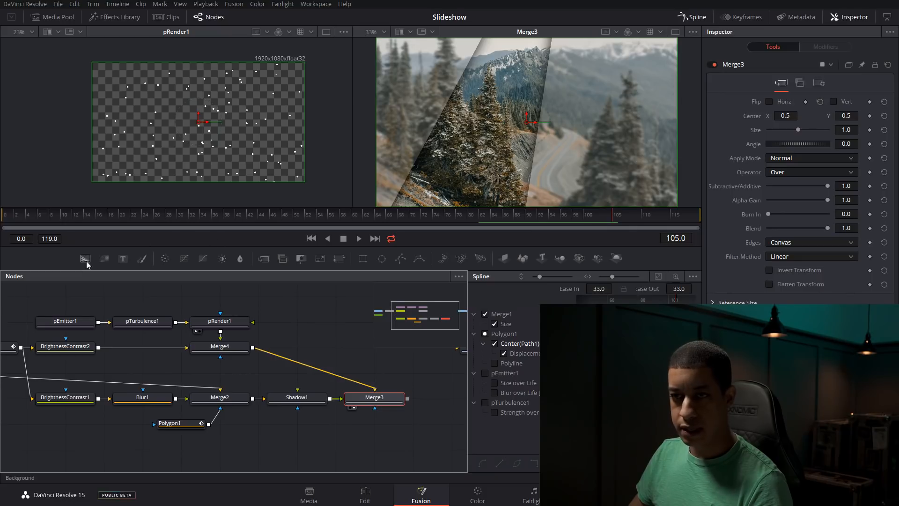
{"action": "left_click_drag", "start_coordinate": [124, 261], "coordinate": [288, 328]}
{"action": "left_click_drag", "start_coordinate": [340, 340], "coordinate": [339, 340]}
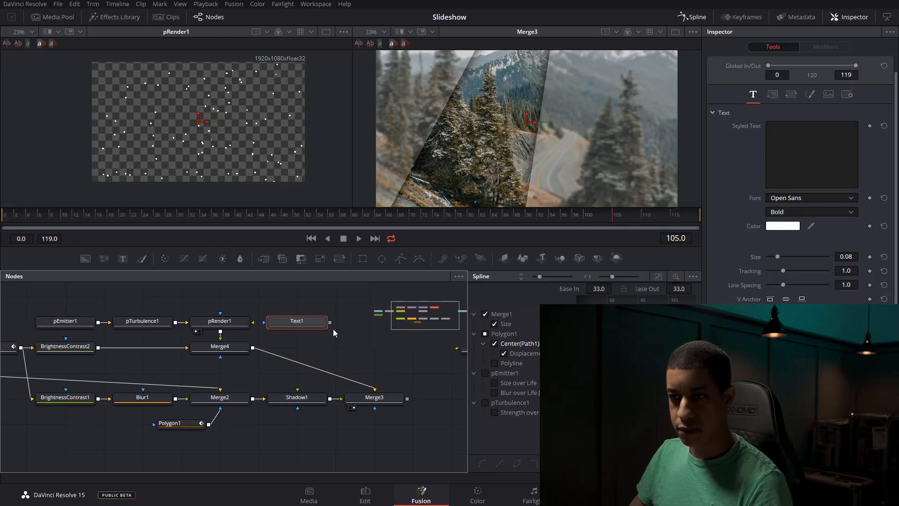
Show Merge4 in the first viewer and merge Text1 over Merge4's output ahead of Merge3
{"action": "left_click", "coordinate": [217, 349]}
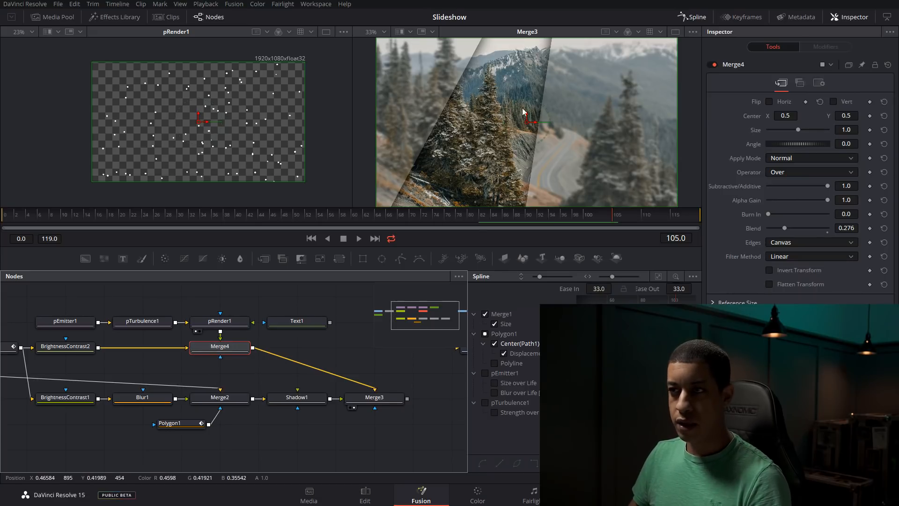
{"action": "key", "text": "1"}
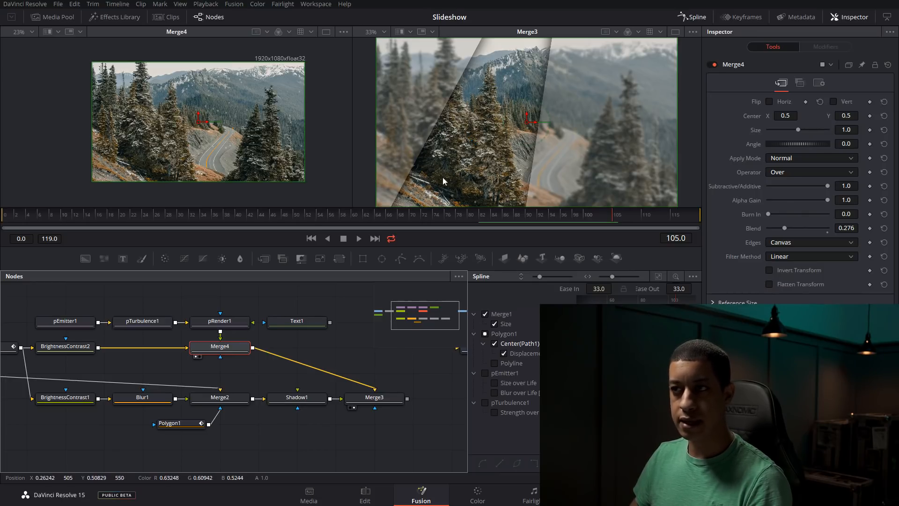
{"action": "left_click_drag", "start_coordinate": [270, 352], "coordinate": [270, 351]}
Enter "JAYARETV" as Text1's styled text
{"action": "left_click", "coordinate": [297, 320]}
{"action": "left_click", "coordinate": [796, 159]}
{"action": "type", "text": "JAYARETV"}
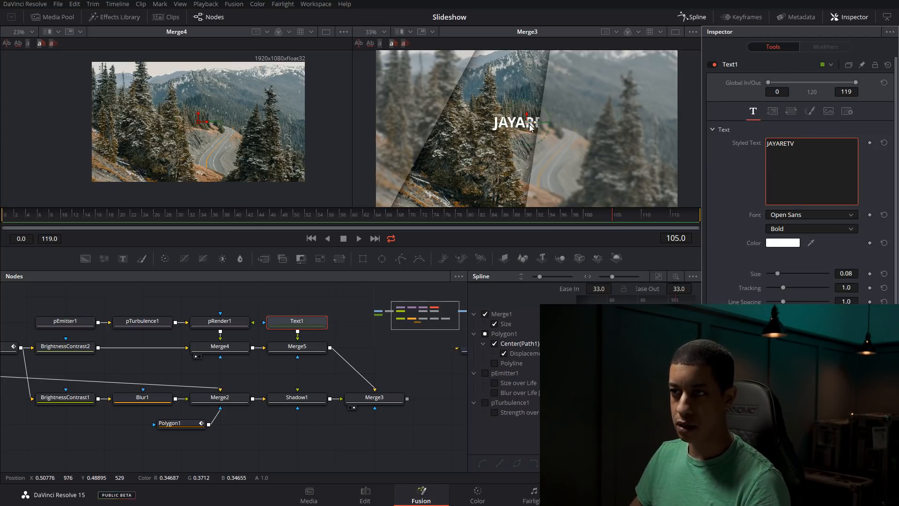
Move the title onto the slanted photo strip at frame 54 and add "FILMMAKER" as its second line
{"action": "left_click_drag", "start_coordinate": [71, 227], "coordinate": [320, 228]}
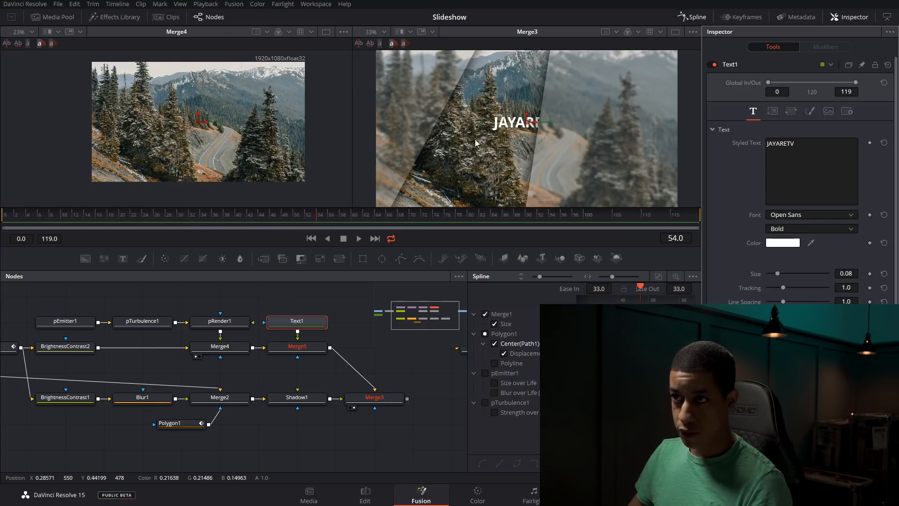
{"action": "left_click_drag", "start_coordinate": [528, 123], "coordinate": [473, 130]}
{"action": "left_click", "coordinate": [816, 150]}
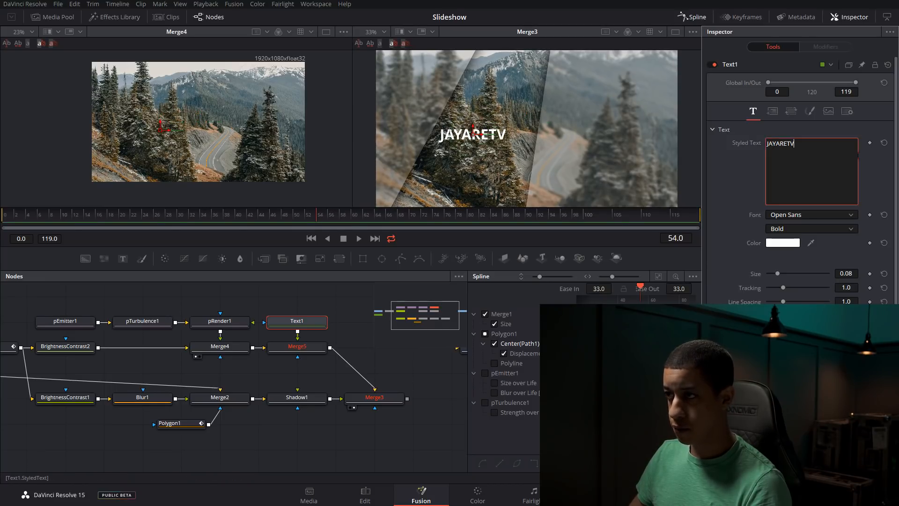
{"action": "key", "text": "Return"}
{"action": "type", "text": "FILMMAKER"}
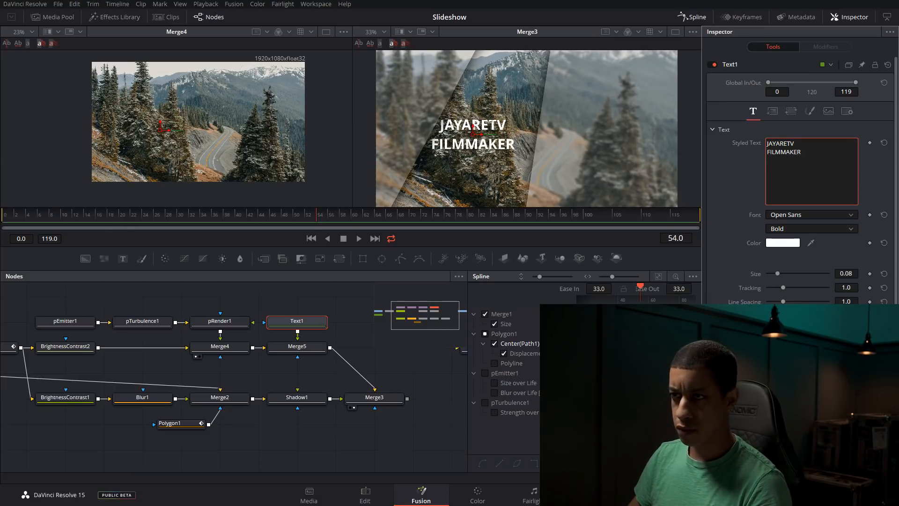
Apply Character Level Styling to Text1's styled text and select the FILMMAKER characters in the Merge3 viewer
{"action": "right_click", "coordinate": [838, 168]}
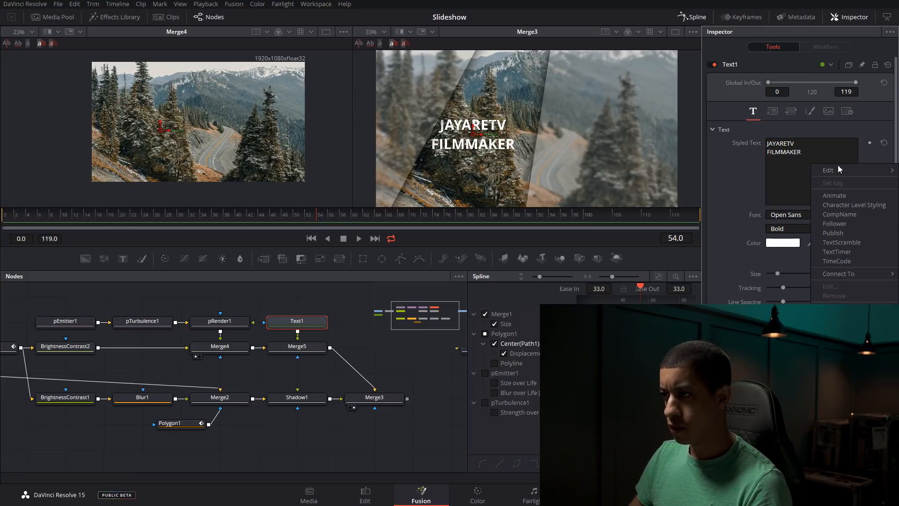
{"action": "left_click", "coordinate": [845, 196]}
{"action": "left_click", "coordinate": [829, 48]}
{"action": "scroll", "coordinate": [475, 159], "scroll_direction": "up", "scroll_amount": 5}
{"action": "left_click_drag", "start_coordinate": [379, 121], "coordinate": [379, 122]}
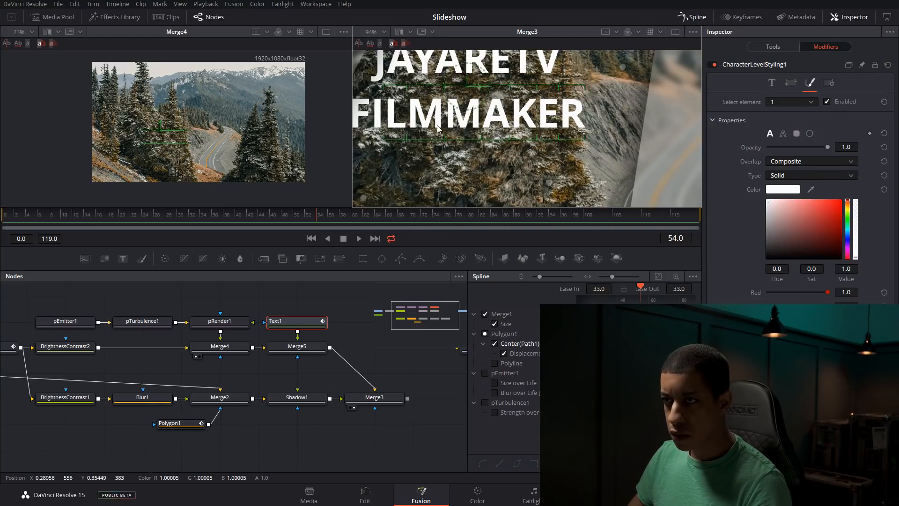
{"action": "left_click", "coordinate": [836, 175]}
{"action": "left_click", "coordinate": [843, 177]}
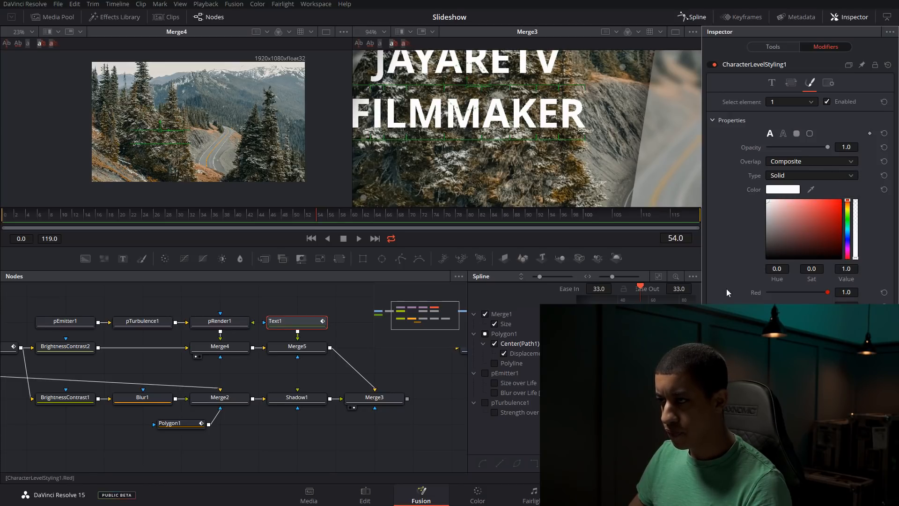
Set the FILMMAKER line's font to Do Hyeon Regular and its size to 0.0421
{"action": "left_click", "coordinate": [771, 83]}
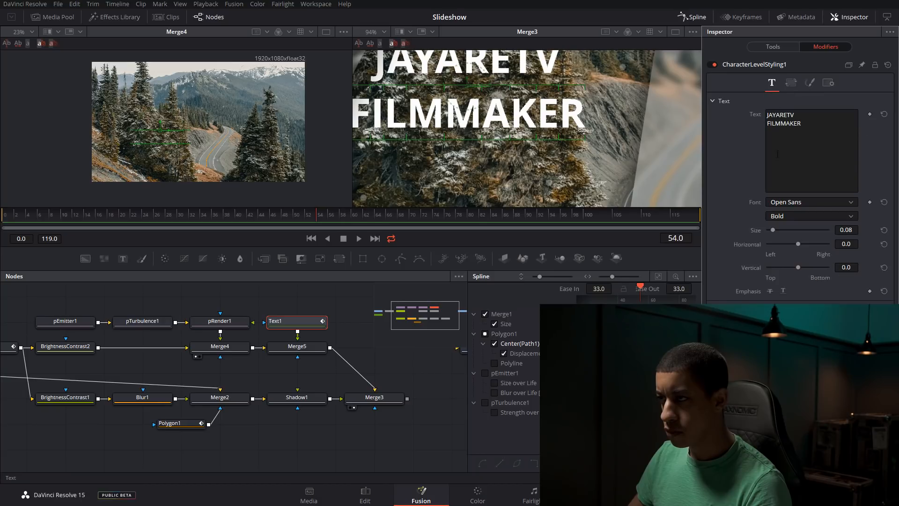
{"action": "left_click", "coordinate": [822, 207]}
{"action": "scroll", "coordinate": [805, 253], "scroll_direction": "down", "scroll_amount": 3}
{"action": "scroll", "coordinate": [809, 255], "scroll_direction": "down", "scroll_amount": 2}
{"action": "scroll", "coordinate": [815, 277], "scroll_direction": "up", "scroll_amount": 5}
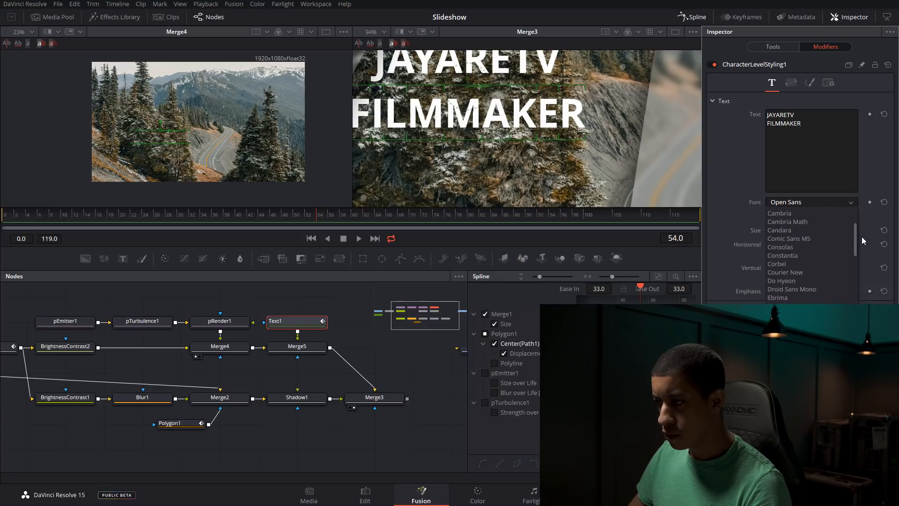
{"action": "left_click", "coordinate": [823, 287]}
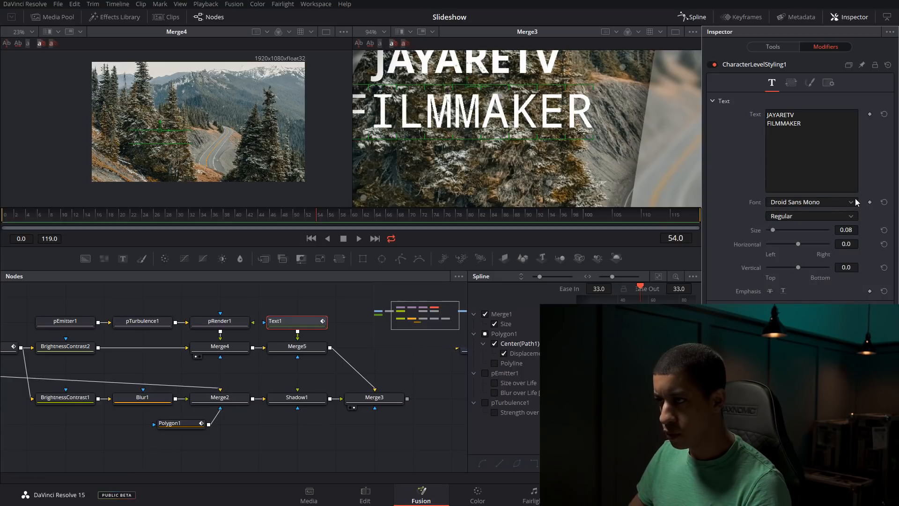
{"action": "left_click", "coordinate": [851, 202]}
{"action": "left_click", "coordinate": [810, 280]}
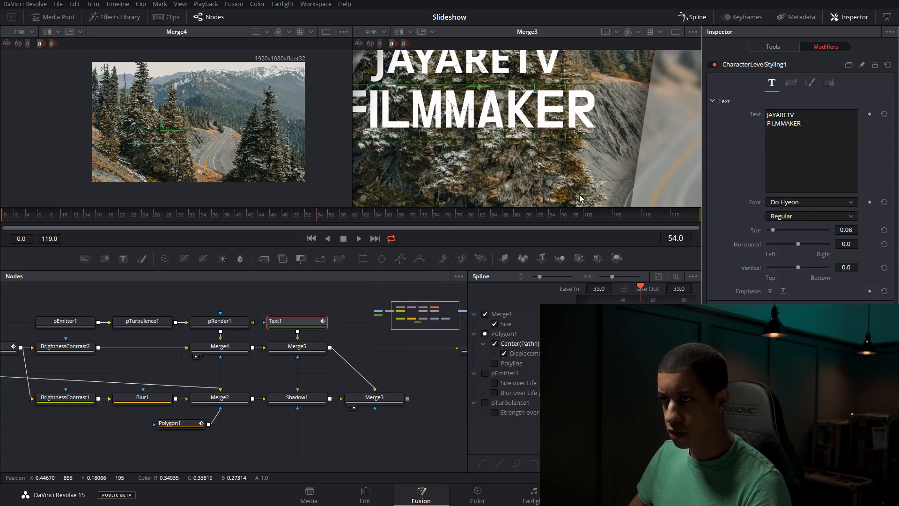
{"action": "left_click_drag", "start_coordinate": [773, 230], "coordinate": [751, 235]}
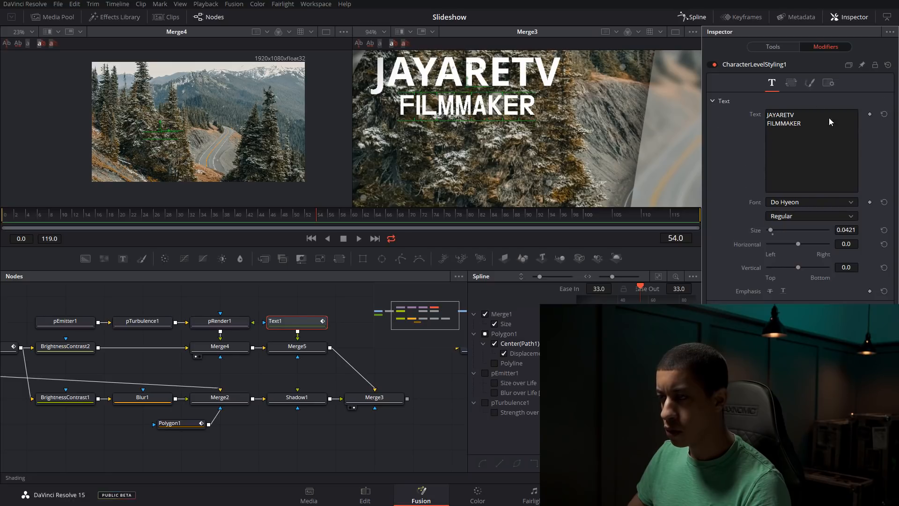
Change the shading color of the FILMMAKER line to yellow
{"action": "left_click", "coordinate": [810, 82]}
{"action": "left_click", "coordinate": [848, 211]}
{"action": "left_click_drag", "start_coordinate": [835, 209], "coordinate": [841, 201]}
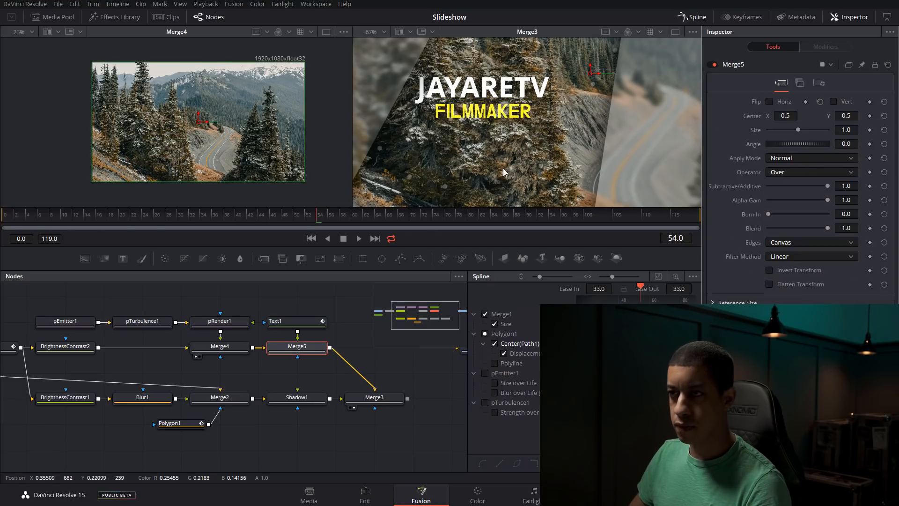
{"action": "scroll", "coordinate": [503, 172], "scroll_direction": "down", "scroll_amount": 2}
Show Merge5 in the first viewer and check the title against the moving mask up to frame 94
{"action": "left_click", "coordinate": [295, 346]}
{"action": "left_click_drag", "start_coordinate": [95, 212], "coordinate": [18, 228]}
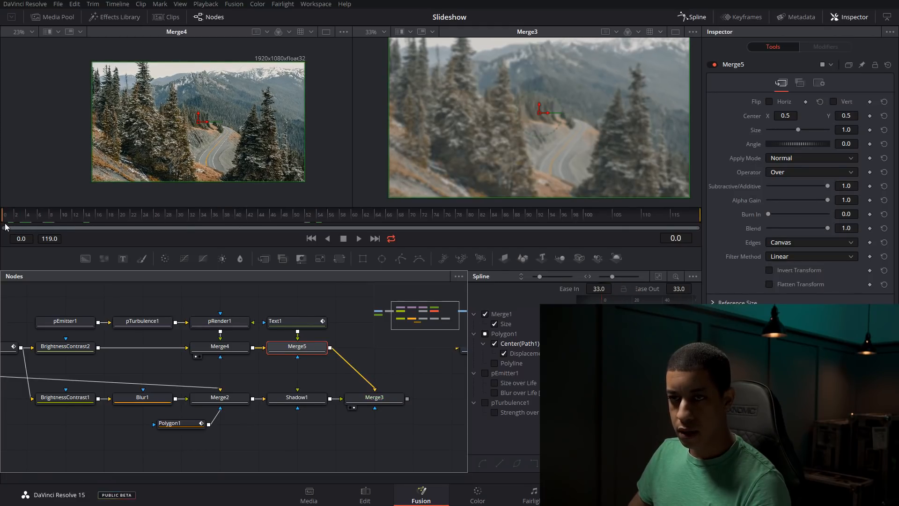
{"action": "key", "text": "1"}
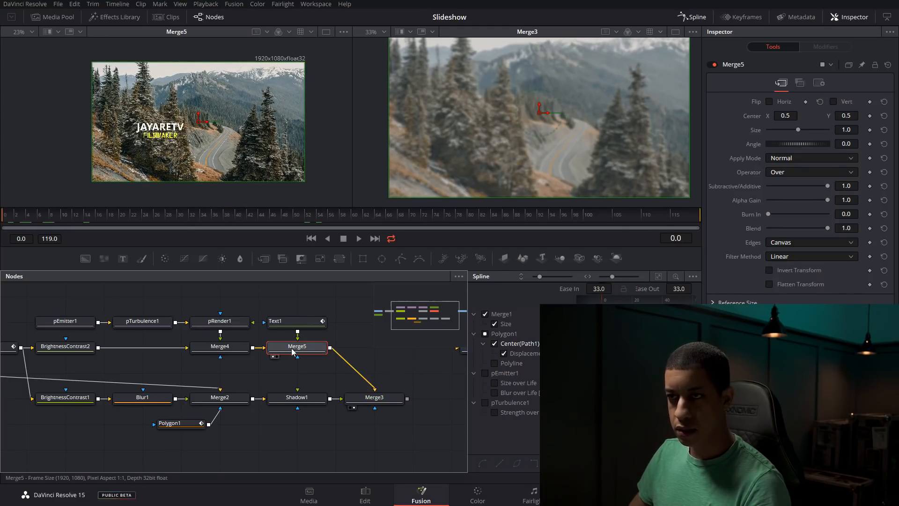
{"action": "key", "text": "2"}
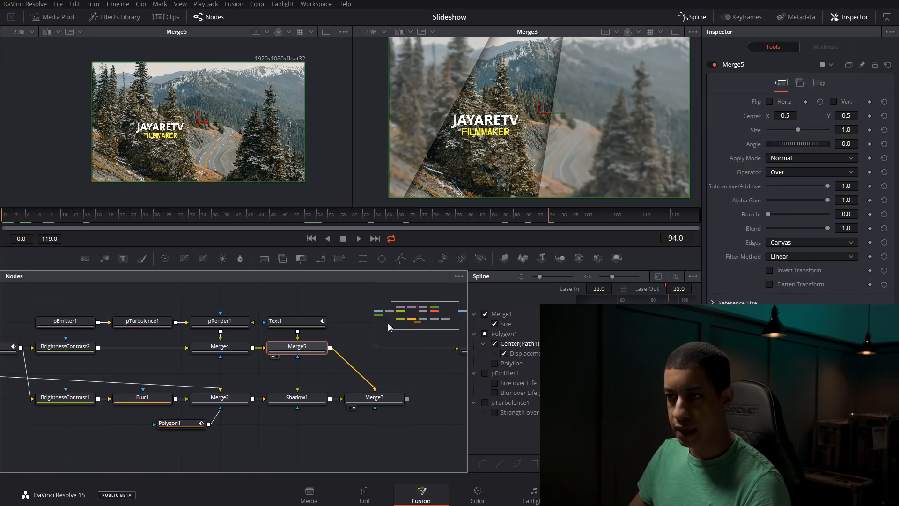
Center the title in the slanted strip at frame 94 and keyframe Text1's layout Center at about 0.357, 0.428
{"action": "left_click", "coordinate": [300, 323]}
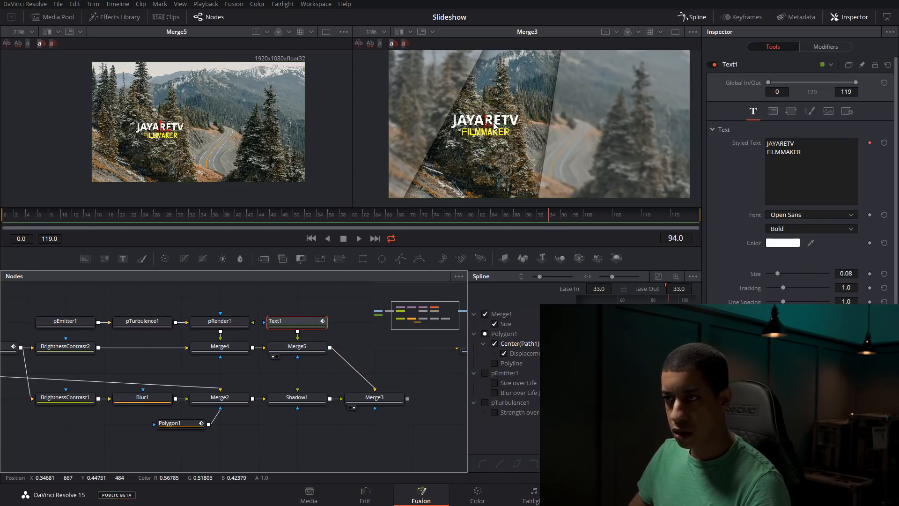
{"action": "left_click_drag", "start_coordinate": [492, 127], "coordinate": [501, 127]}
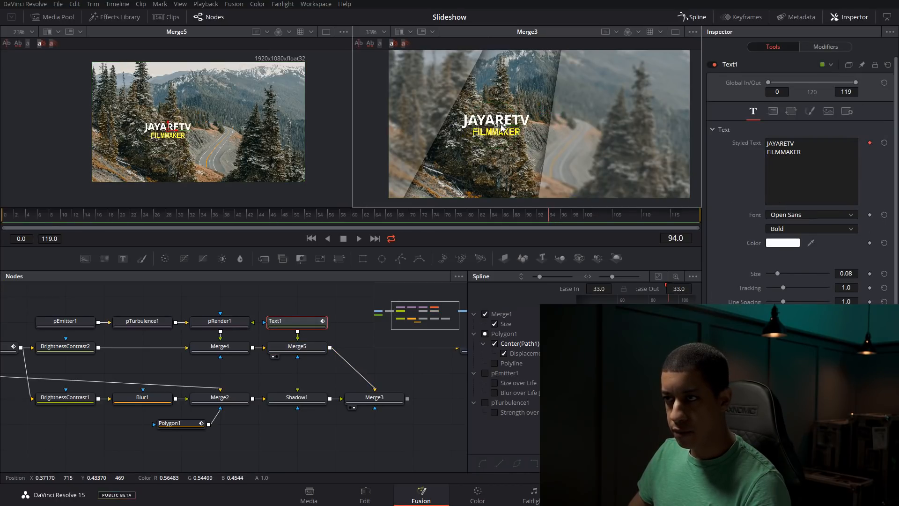
{"action": "left_click", "coordinate": [793, 111]}
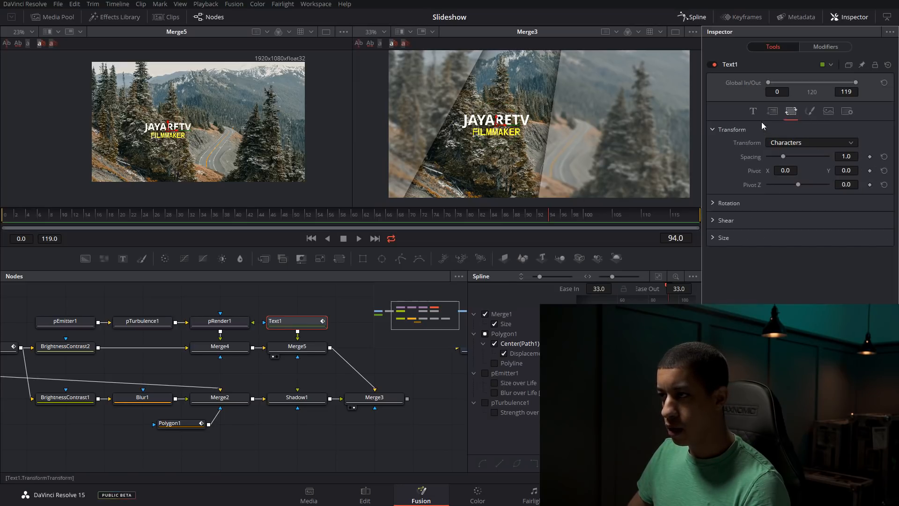
{"action": "left_click", "coordinate": [772, 111]}
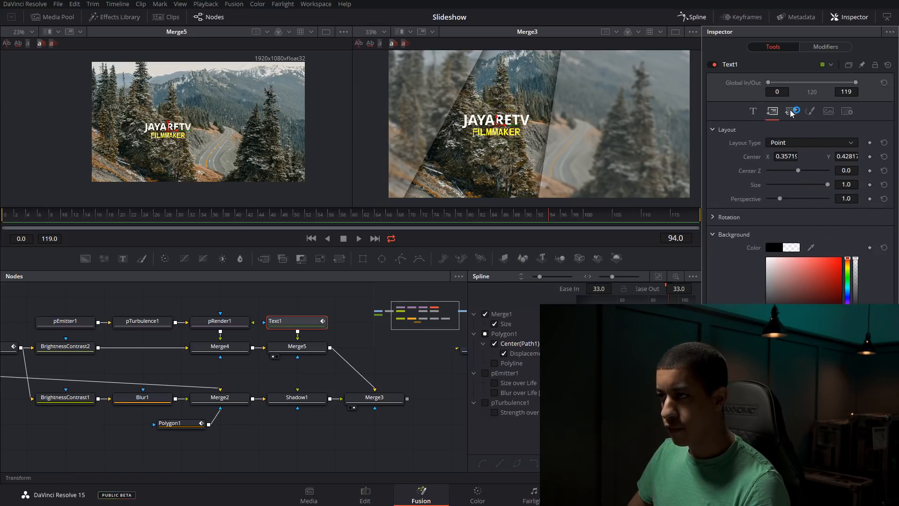
{"action": "left_click", "coordinate": [870, 156]}
Show Merge5 in the first viewer again and shift its Center X to about 0.353 at frame 1
{"action": "left_click", "coordinate": [311, 348]}
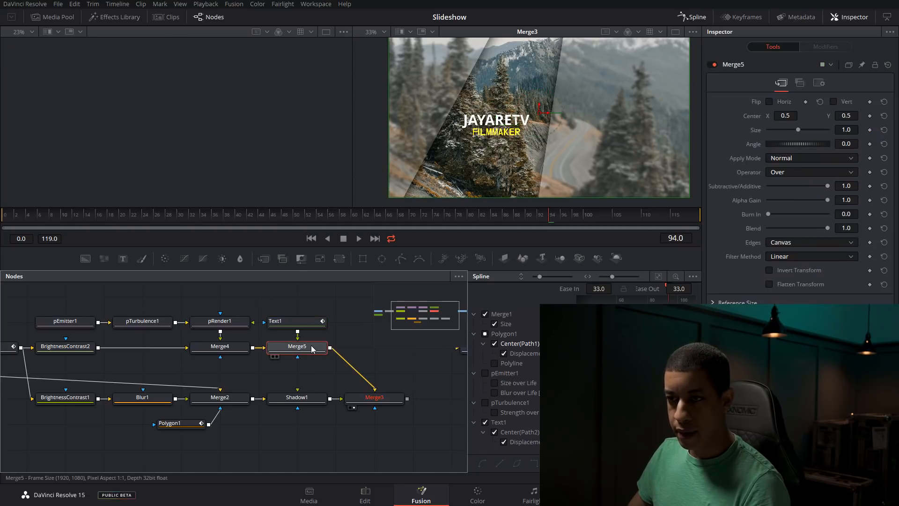
{"action": "key", "text": "1"}
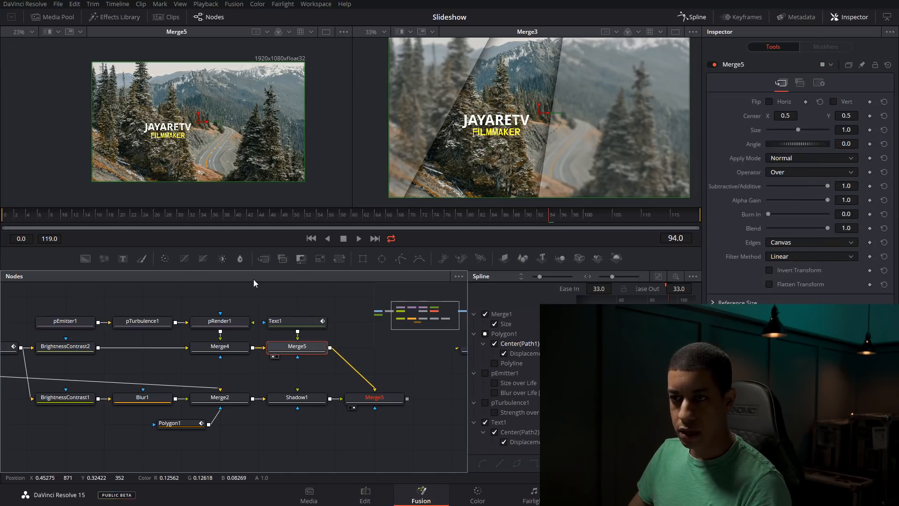
{"action": "left_click", "coordinate": [13, 222]}
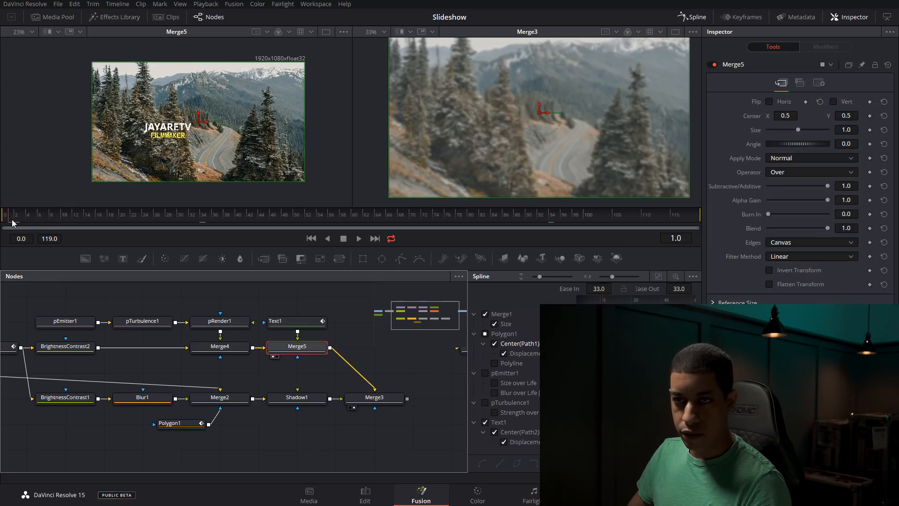
{"action": "left_click_drag", "start_coordinate": [213, 124], "coordinate": [182, 122]}
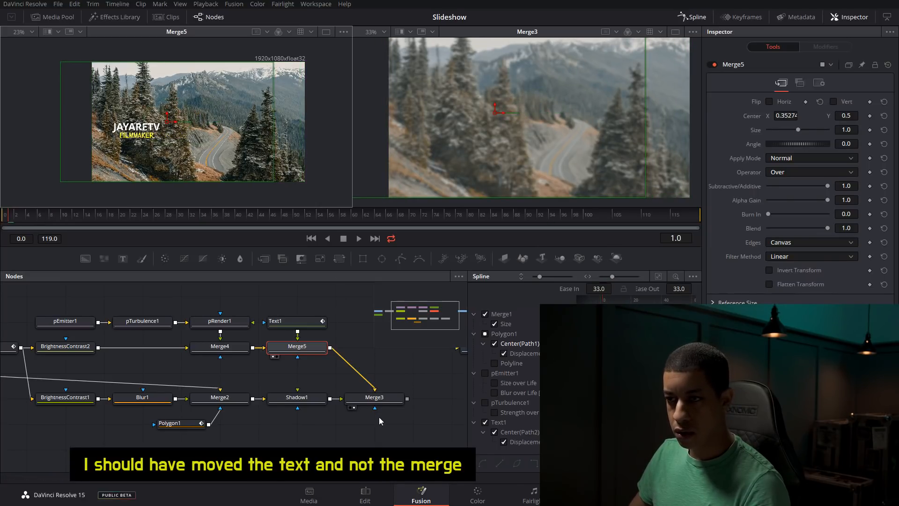
Display only Text1's Center path displacement curve in the Spline editor and fit it to the view
{"action": "left_click", "coordinate": [307, 323]}
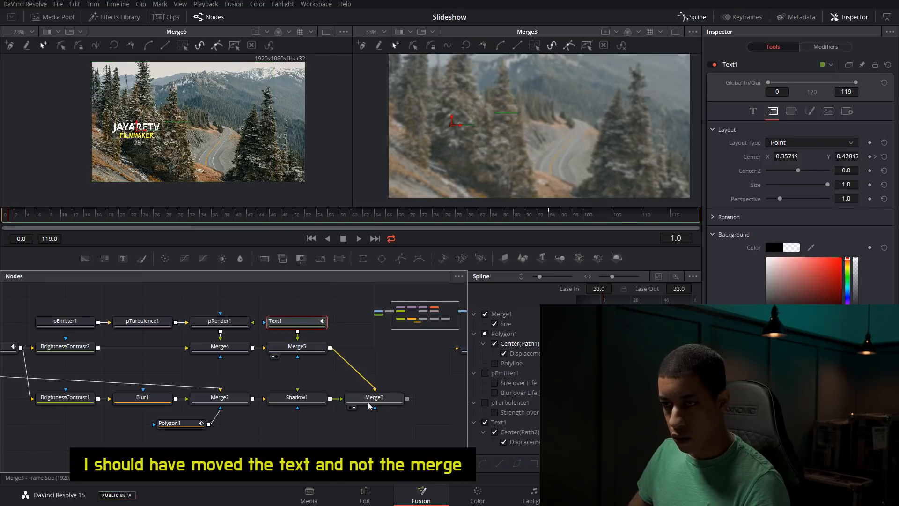
{"action": "left_click", "coordinate": [495, 426]}
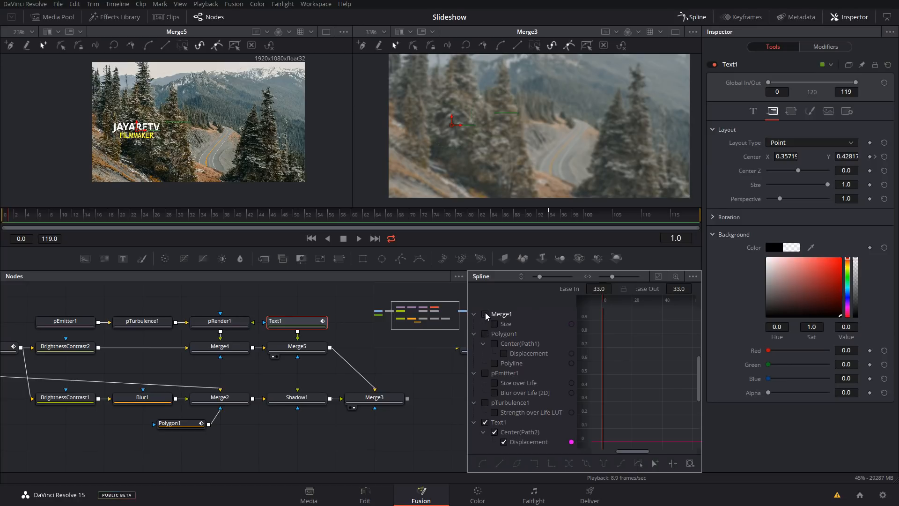
{"action": "left_click", "coordinate": [658, 276]}
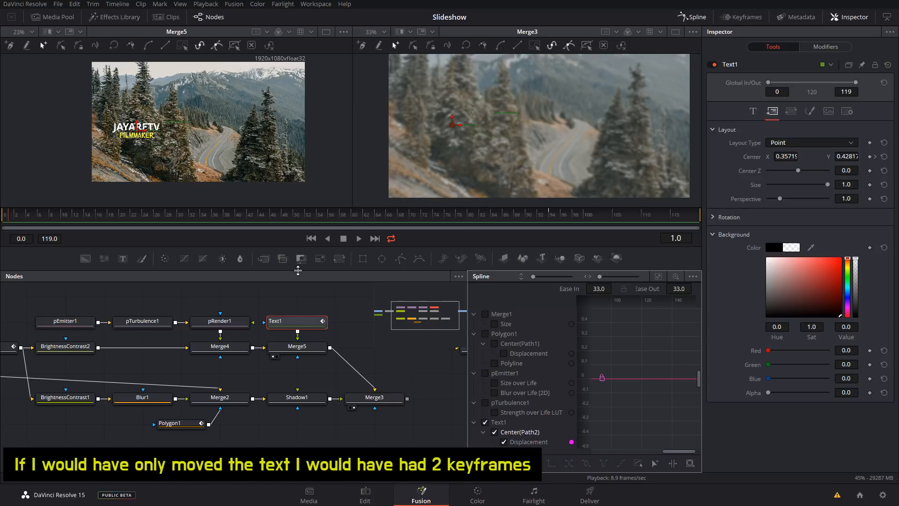
Keyframe Text1's Center X at about 0.477 on frame 94 and about 0.360 on frame 0, and preview the slide
{"action": "left_click_drag", "start_coordinate": [61, 217], "coordinate": [554, 232]}
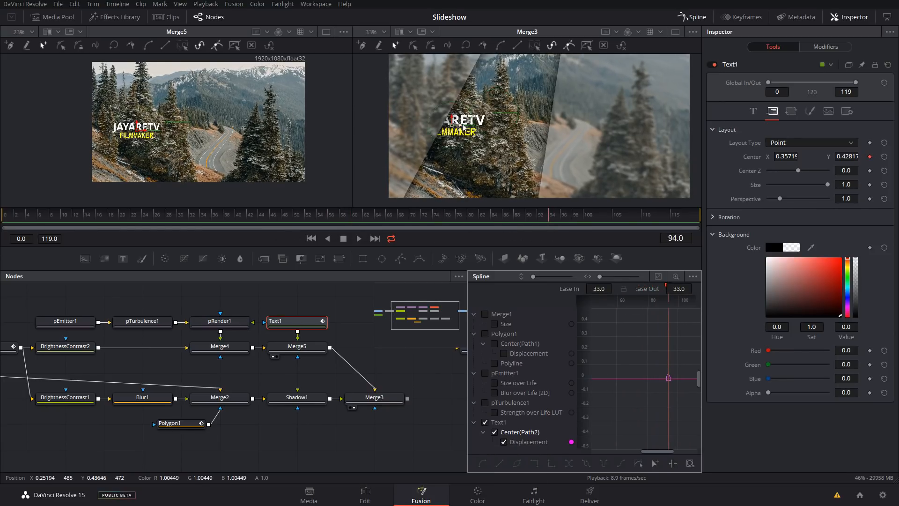
{"action": "left_click_drag", "start_coordinate": [462, 127], "coordinate": [499, 129]}
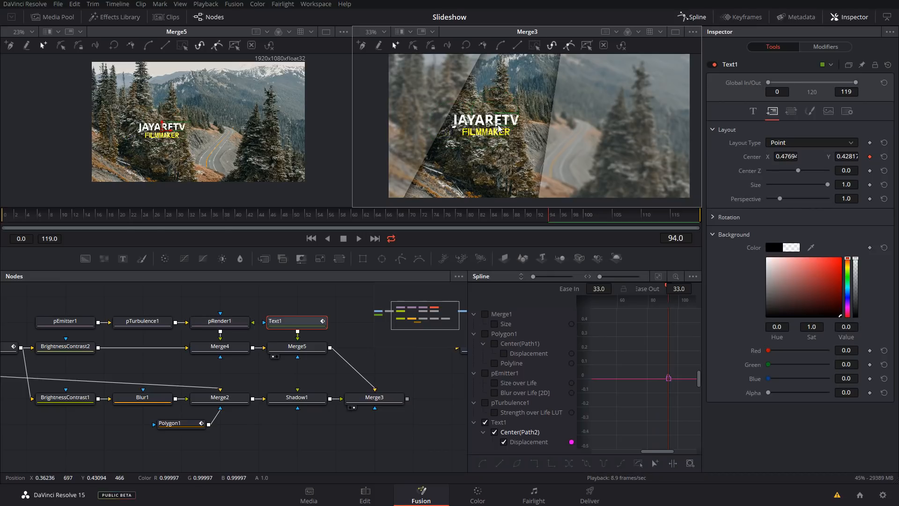
{"action": "left_click", "coordinate": [1, 219]}
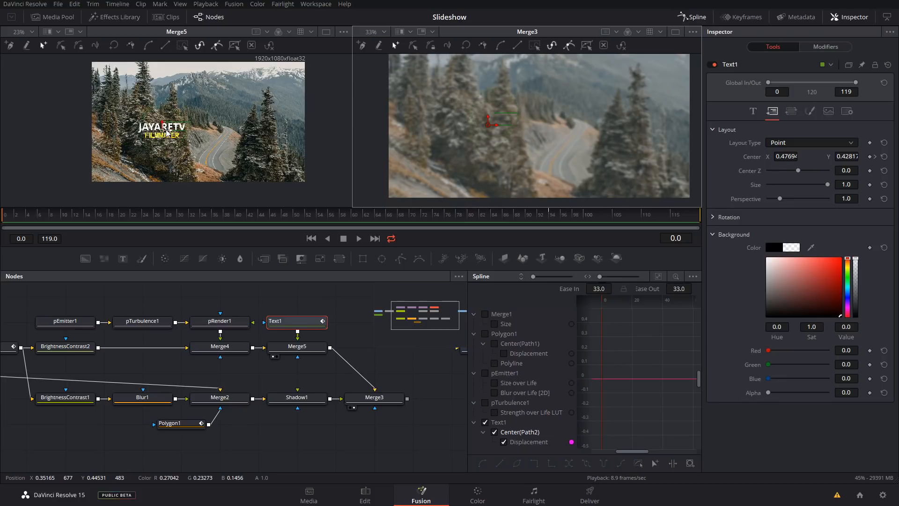
{"action": "left_click_drag", "start_coordinate": [170, 133], "coordinate": [146, 132]}
{"action": "key", "text": "space"}
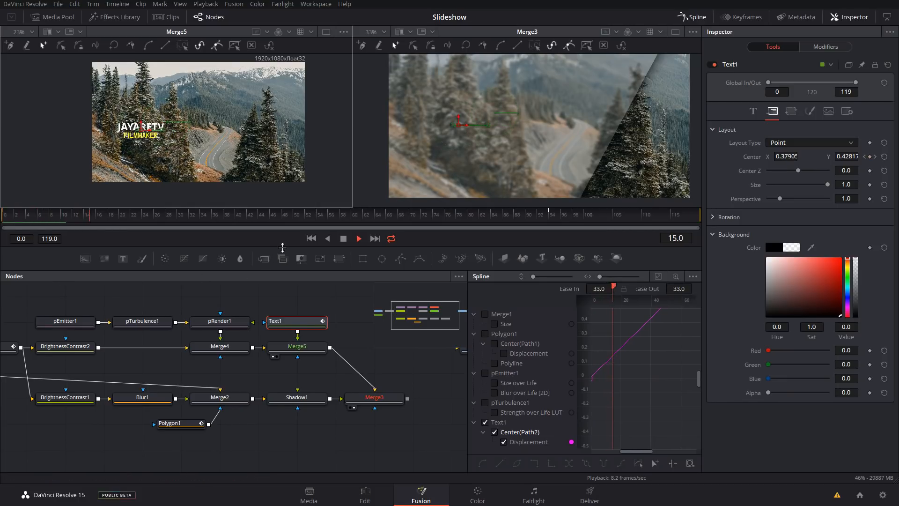
{"action": "key", "text": "space"}
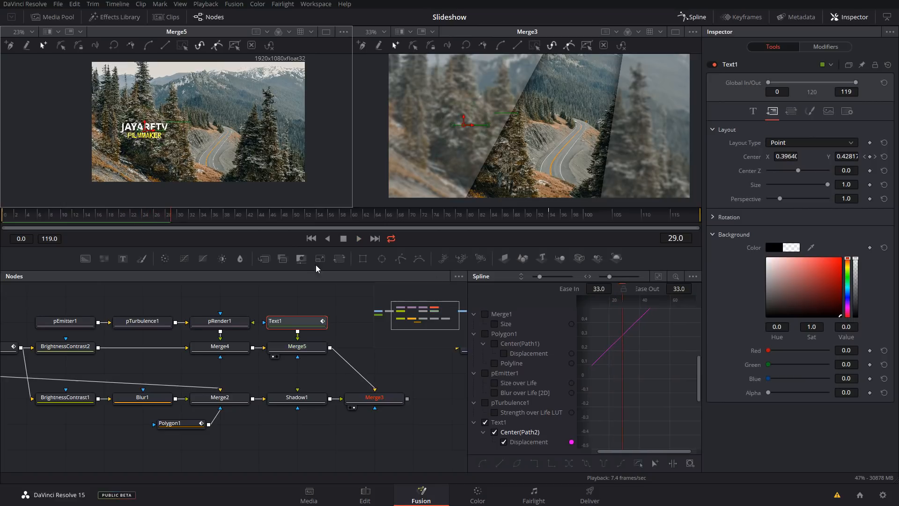
Smooth both keyframes of Text1's displacement curve and play the animation from frame 0
{"action": "left_click", "coordinate": [658, 276]}
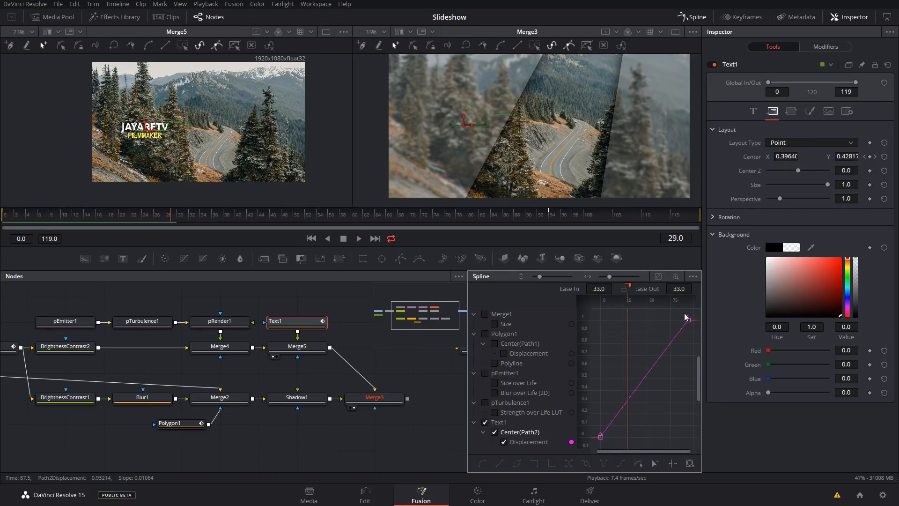
{"action": "key", "text": "s"}
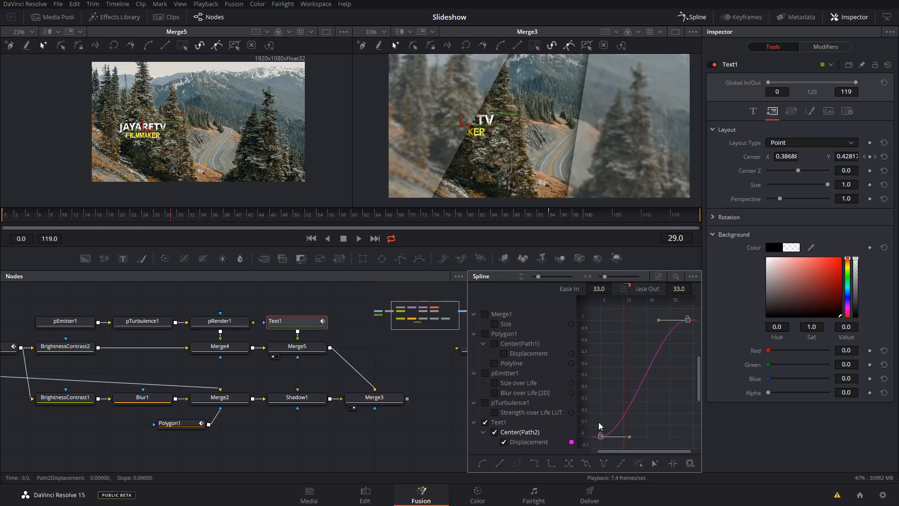
{"action": "key", "text": "Home"}
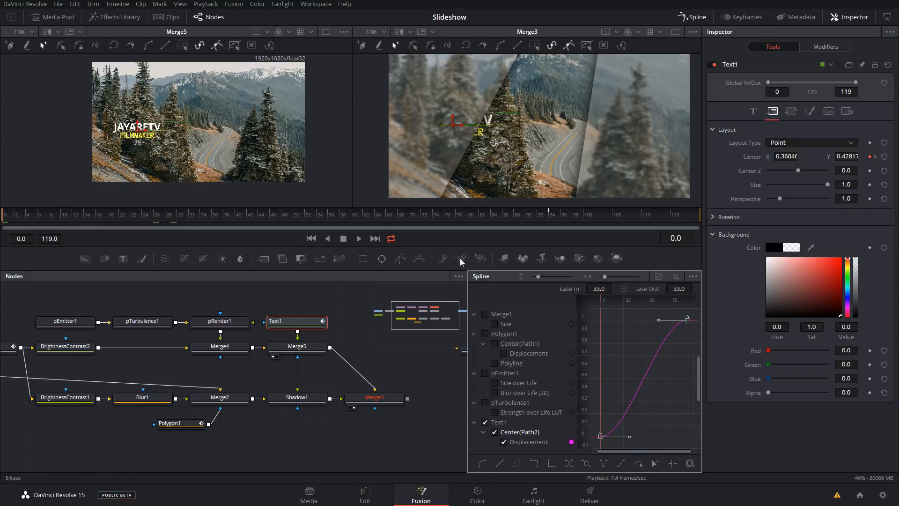
{"action": "left_click", "coordinate": [359, 239]}
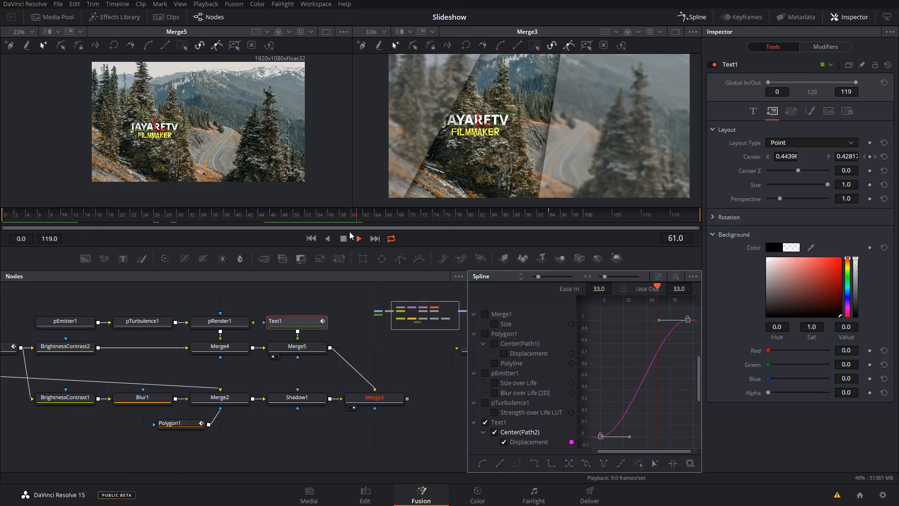
Extend the ease-in of the last keyframe on Text1's displacement curve to 100 for a softer stop
{"action": "left_click_drag", "start_coordinate": [326, 217], "coordinate": [262, 226]}
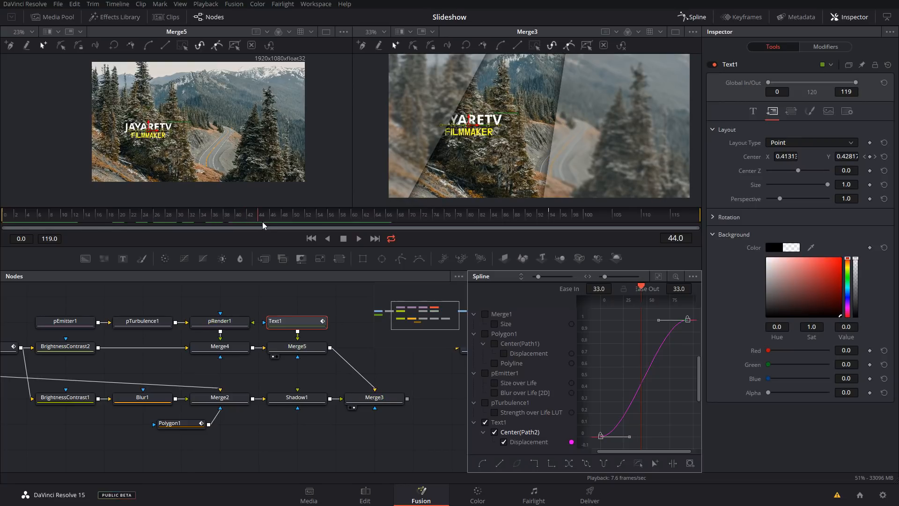
{"action": "left_click", "coordinate": [679, 325]}
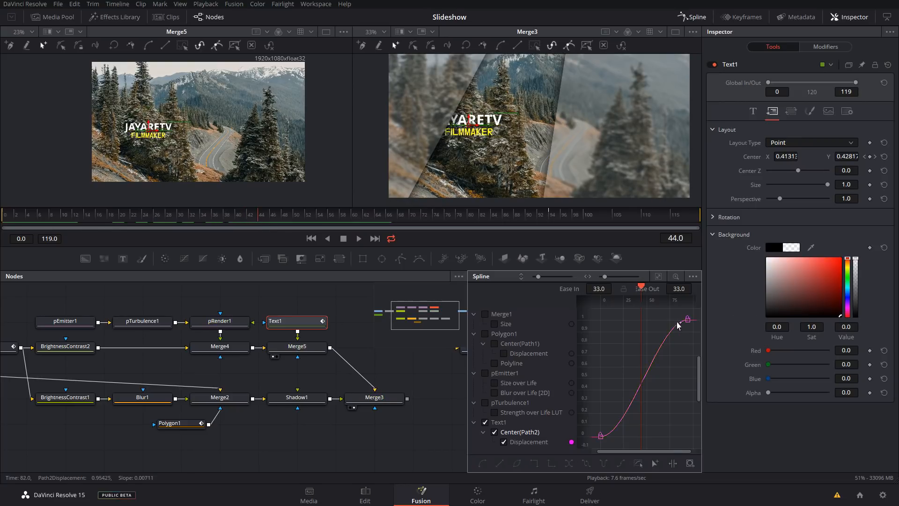
{"action": "left_click_drag", "start_coordinate": [637, 323], "coordinate": [588, 322]}
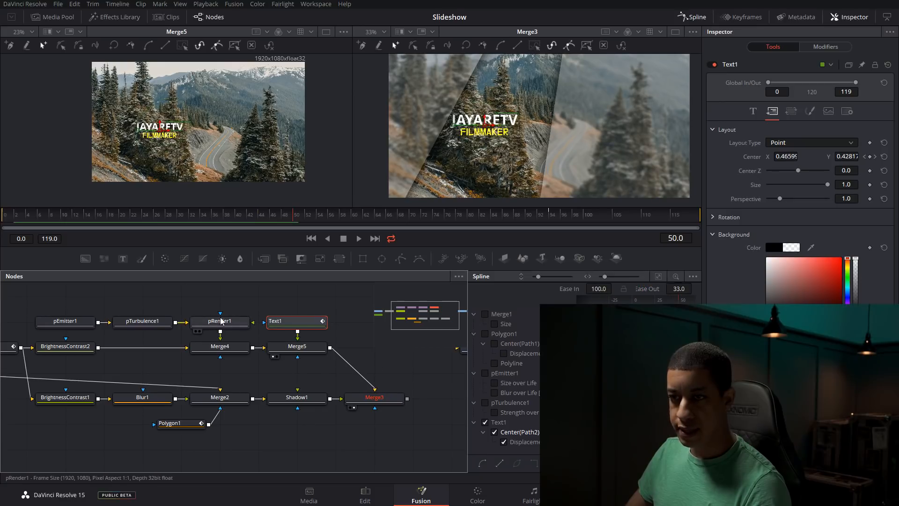
Enable the disk cache on pRender1, pre-render it, and play back the composition briefly
{"action": "left_click", "coordinate": [221, 321]}
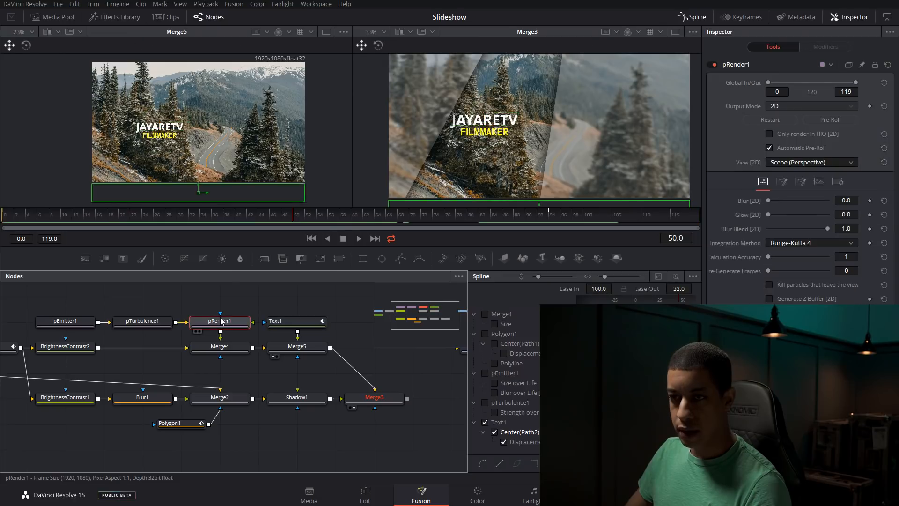
{"action": "right_click", "coordinate": [221, 321]}
{"action": "left_click", "coordinate": [255, 254]}
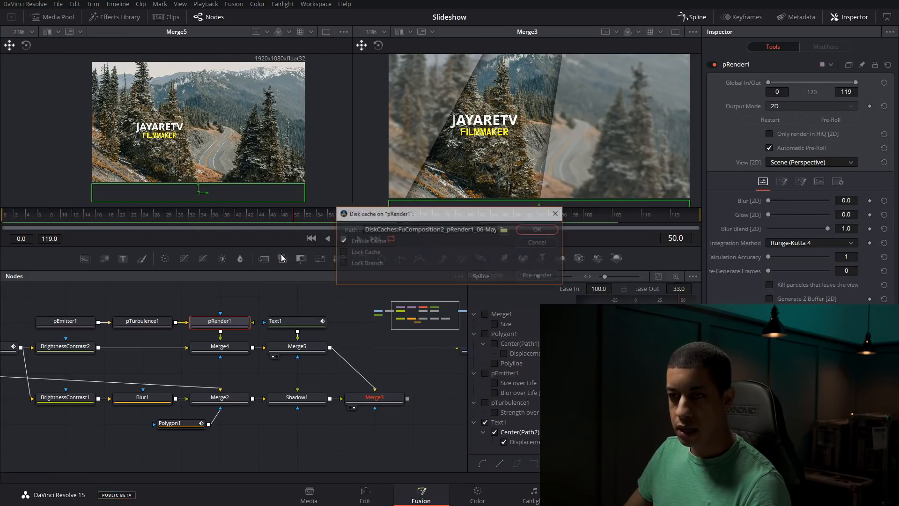
{"action": "left_click", "coordinate": [544, 276]}
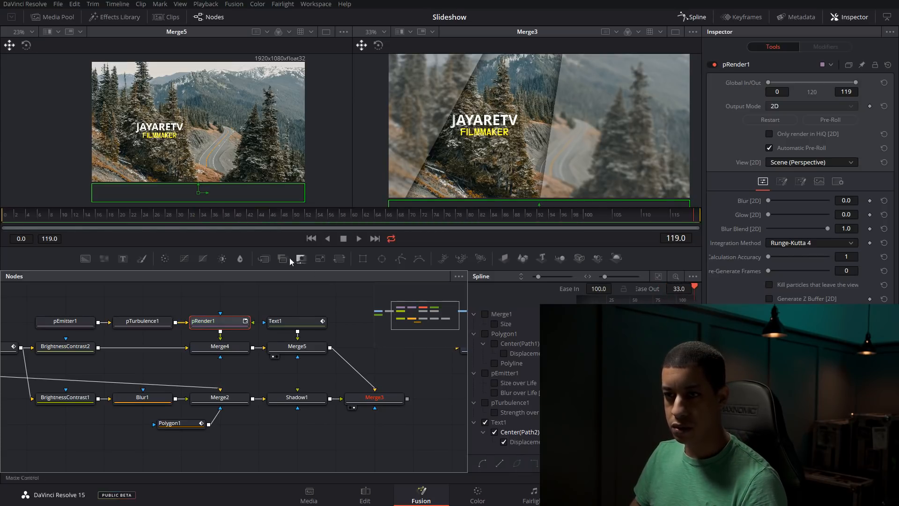
{"action": "key", "text": "space"}
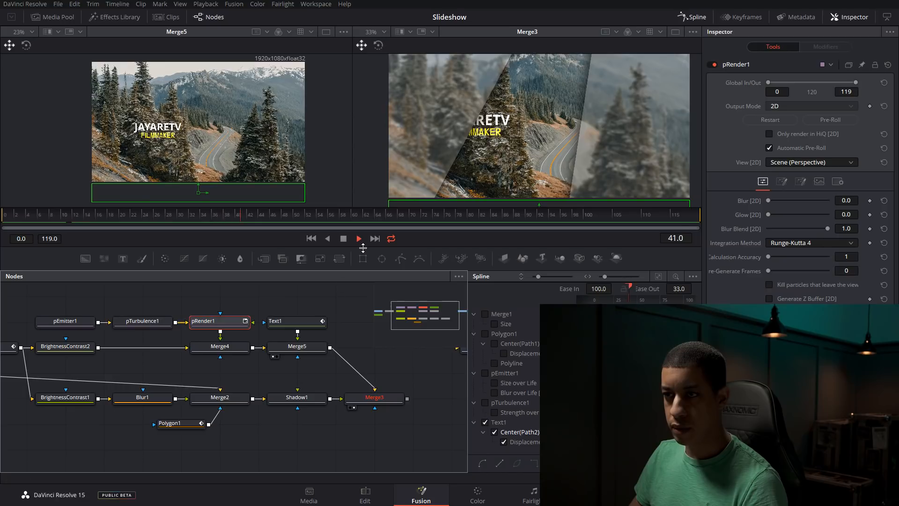
{"action": "left_click", "coordinate": [345, 240]}
Enable the disk cache on Shadow1 and pre-render it, then select Merge3
{"action": "left_click", "coordinate": [300, 397]}
{"action": "right_click", "coordinate": [302, 397]}
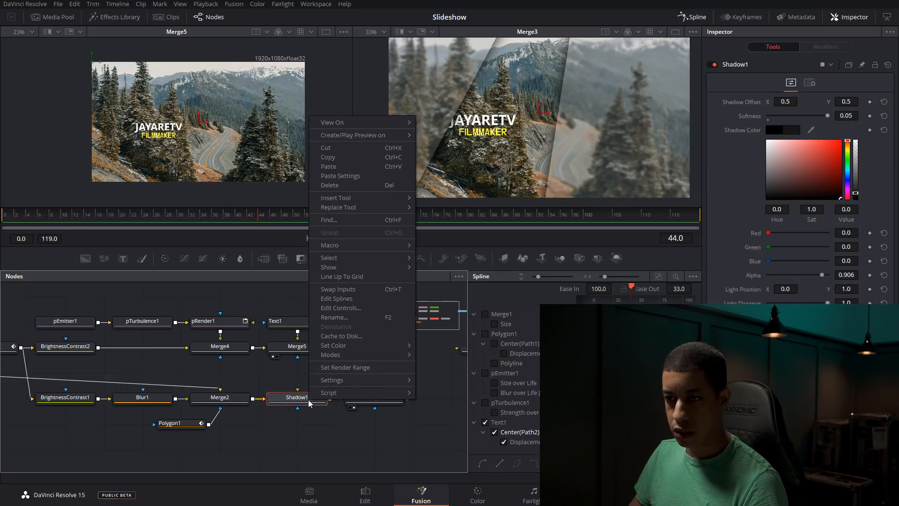
{"action": "left_click", "coordinate": [321, 311]}
{"action": "left_click", "coordinate": [555, 276]}
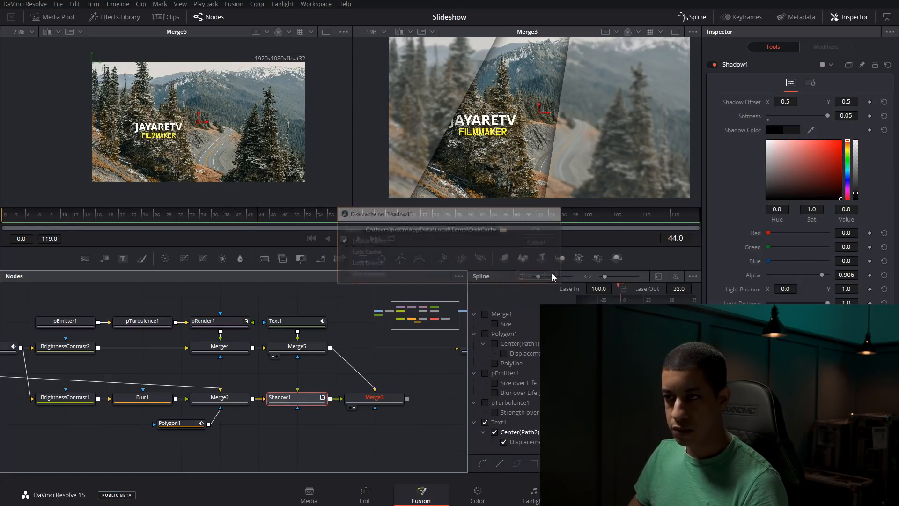
{"action": "left_click", "coordinate": [390, 397]}
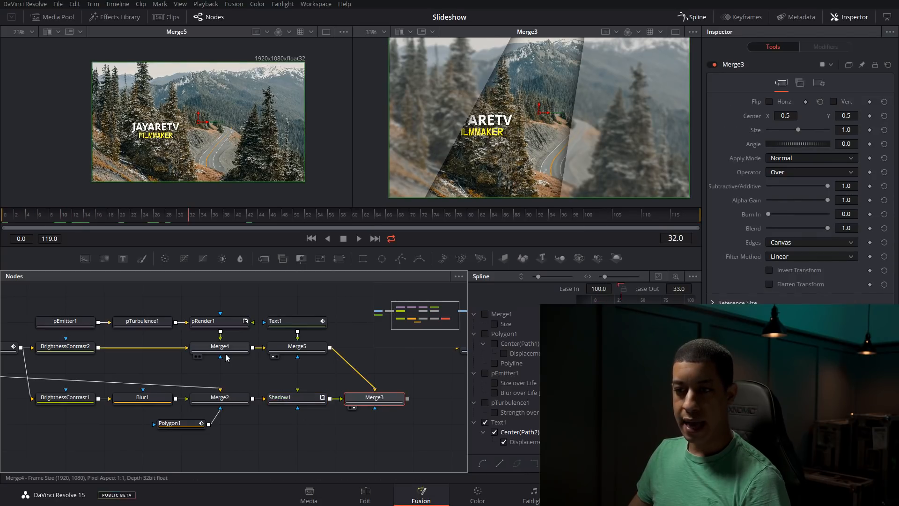
Play the composition to check the cached playback, and look at Polygon1's mask settings
{"action": "mouse_move", "coordinate": [215, 322]}
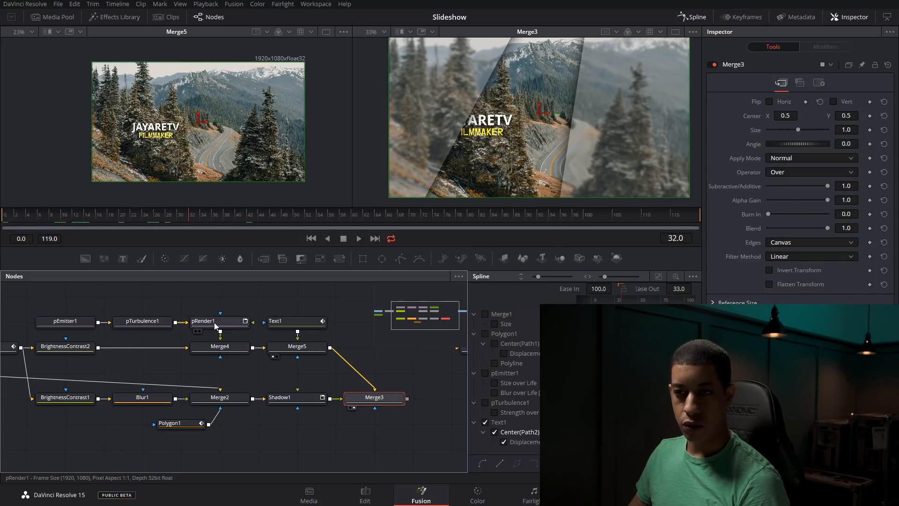
{"action": "left_click", "coordinate": [305, 399]}
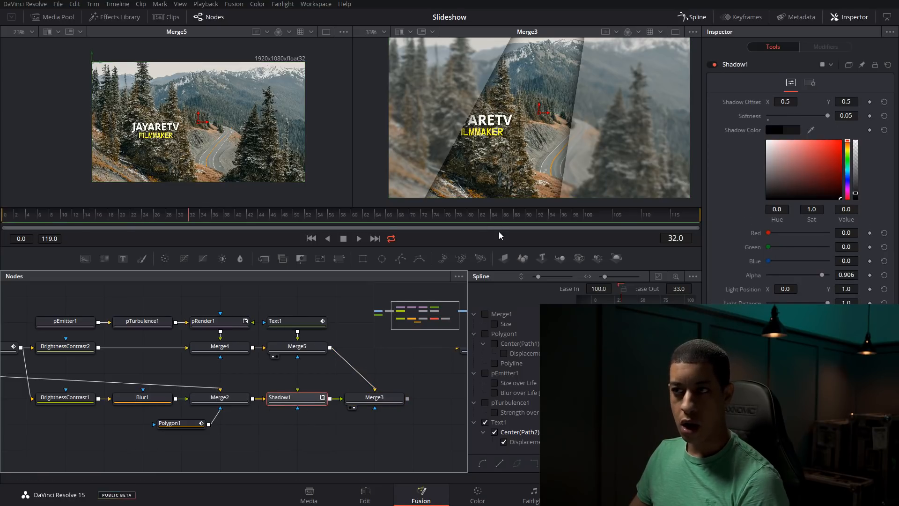
{"action": "left_click_drag", "start_coordinate": [127, 223], "coordinate": [1, 219]}
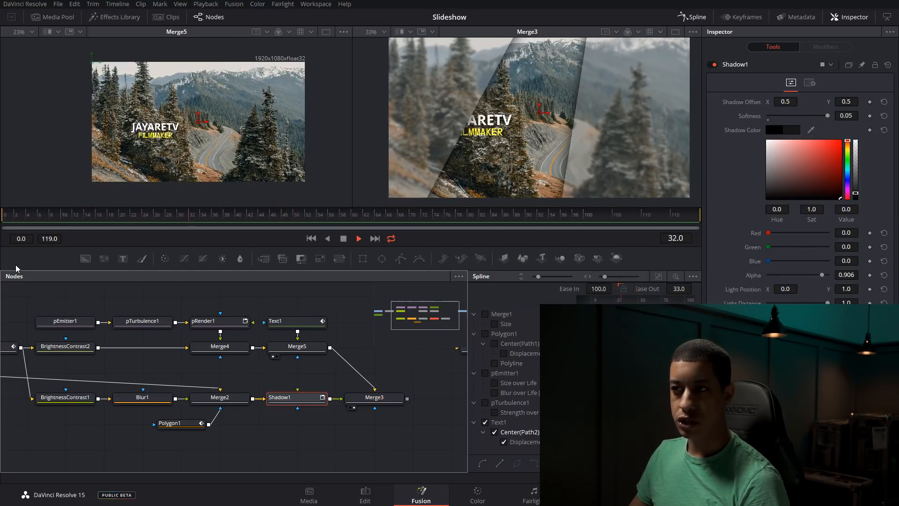
{"action": "key", "text": "space"}
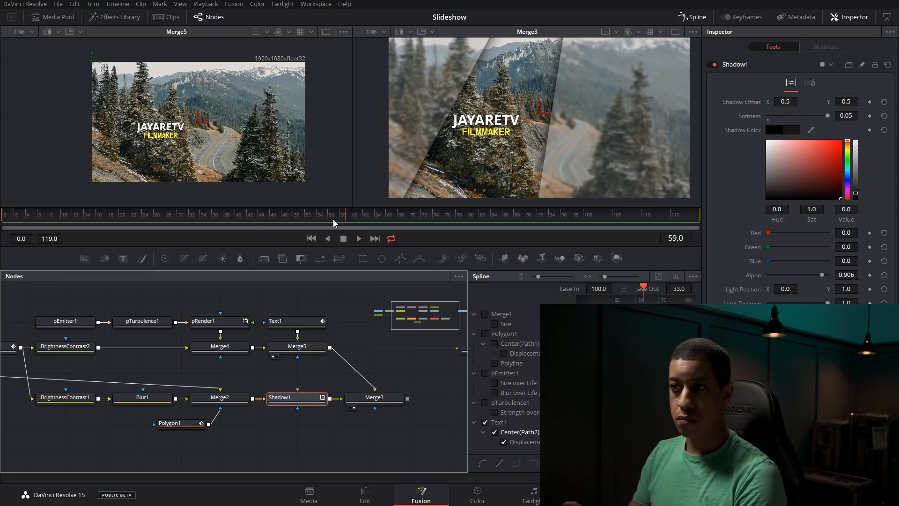
{"action": "left_click", "coordinate": [177, 425]}
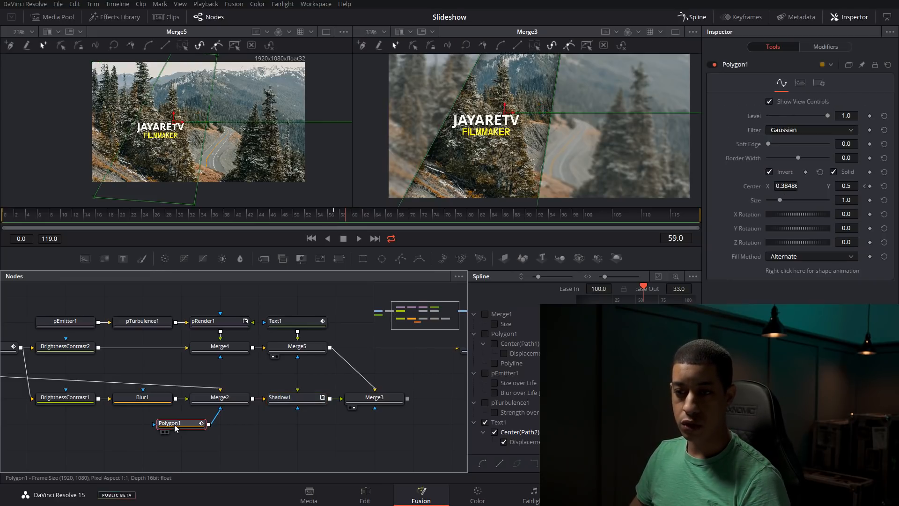
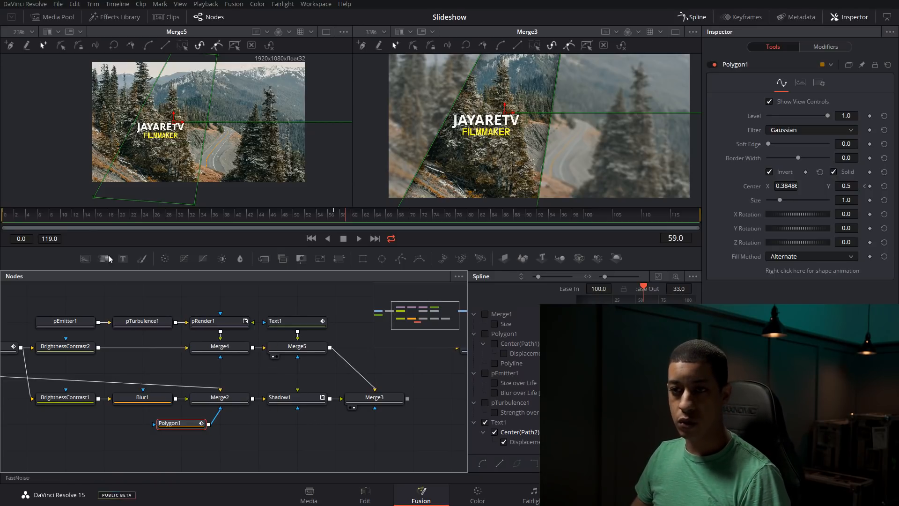
{"action": "left_click", "coordinate": [6, 219]}
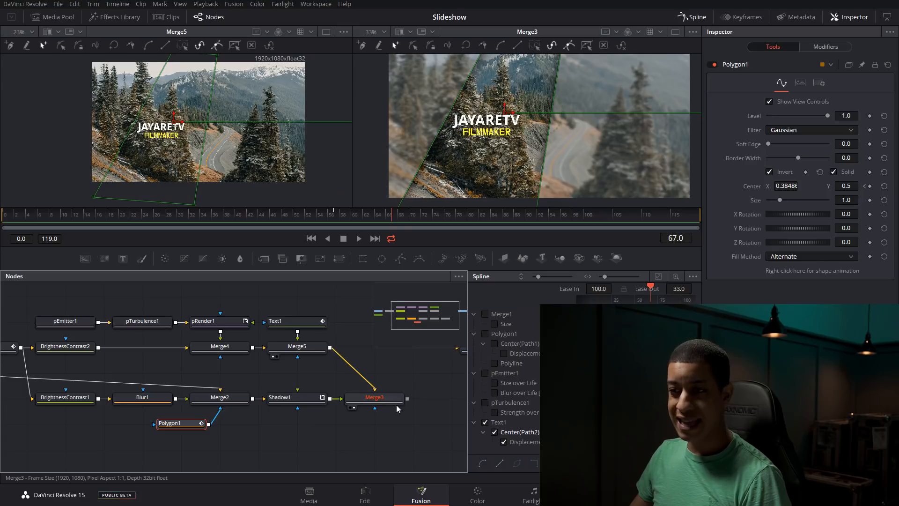
Add a Merge node after Merge3, with Merge3 as its foreground and an earlier node in the flow as its background
{"action": "left_click", "coordinate": [375, 398]}
{"action": "left_click_drag", "start_coordinate": [409, 427], "coordinate": [295, 420]}
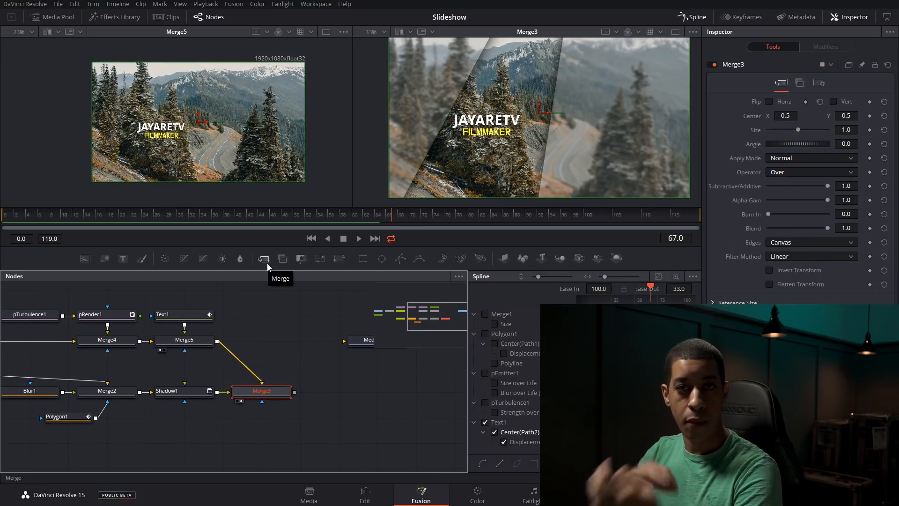
{"action": "left_click_drag", "start_coordinate": [265, 260], "coordinate": [344, 393]}
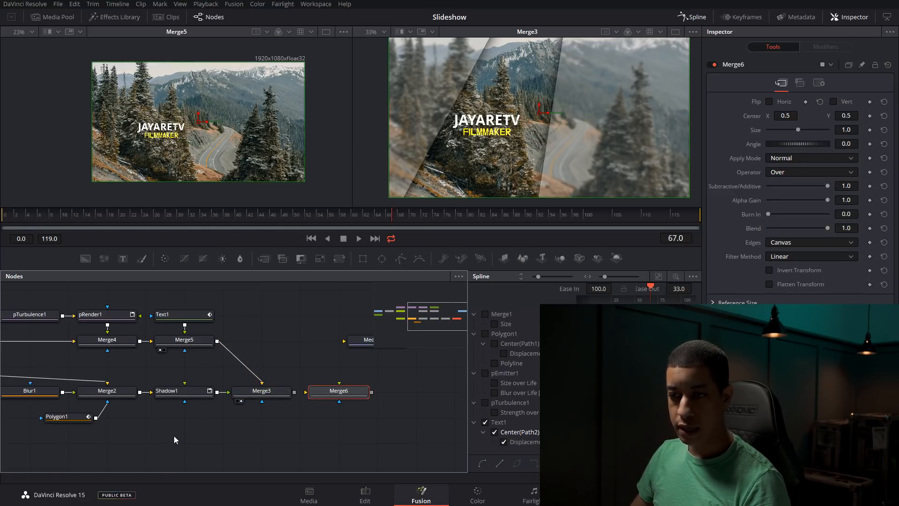
{"action": "scroll", "coordinate": [173, 431], "scroll_direction": "down", "scroll_amount": 5}
{"action": "left_click_drag", "start_coordinate": [46, 406], "coordinate": [237, 416]}
{"action": "scroll", "coordinate": [237, 415], "scroll_direction": "up", "scroll_amount": 4}
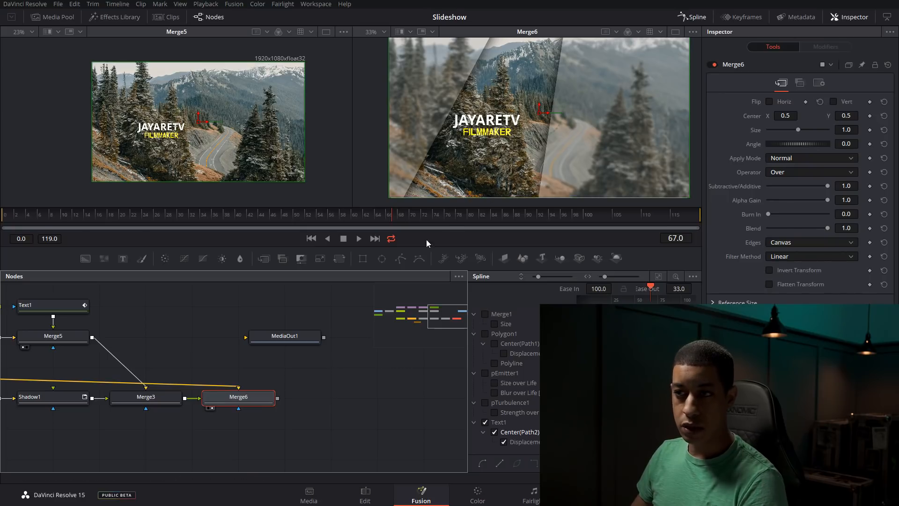
Mask Merge6 with a Rectangle and set its width and height to 2.0 and its angle to about 33.9
{"action": "left_click", "coordinate": [363, 260]}
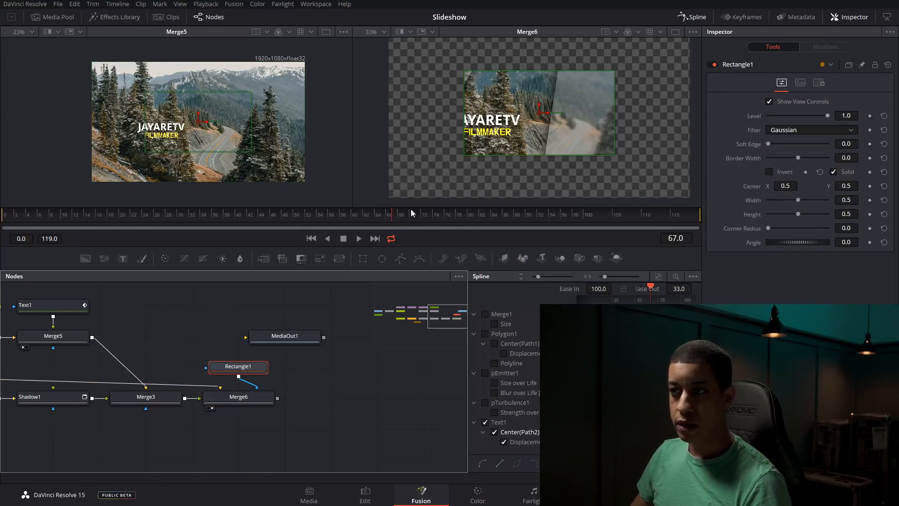
{"action": "scroll", "coordinate": [593, 153], "scroll_direction": "down", "scroll_amount": 2}
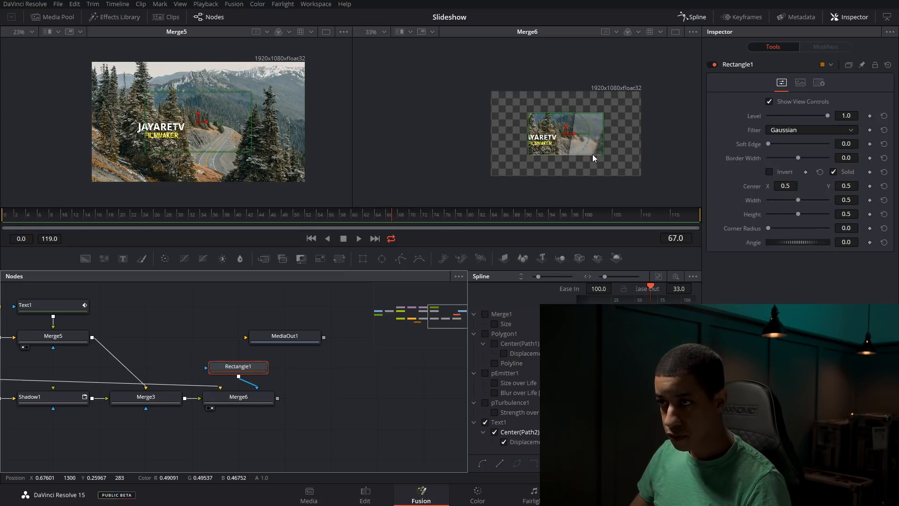
{"action": "left_click_drag", "start_coordinate": [798, 200], "coordinate": [828, 214]}
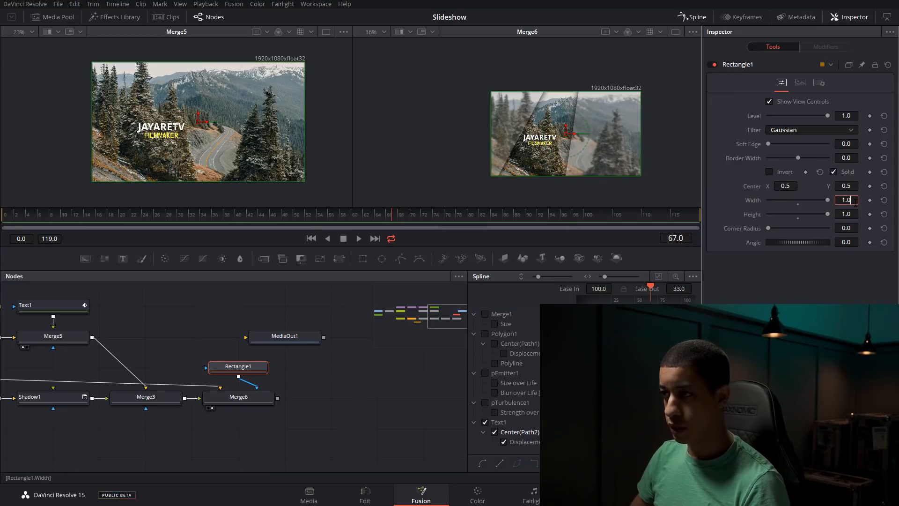
{"action": "key", "text": "Tab"}
{"action": "type", "text": "2"}
{"action": "key", "text": "Tab"}
{"action": "mouse_move", "coordinate": [819, 240]}
{"action": "left_mouse_down"}
{"action": "mouse_move", "coordinate": [810, 243]}
{"action": "mouse_move", "coordinate": [820, 242]}
{"action": "left_mouse_up"}
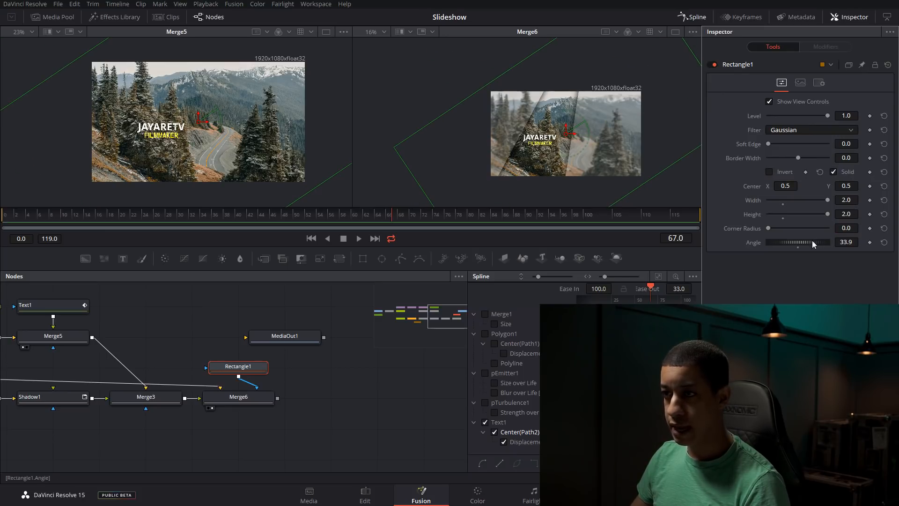
Set the Rectangle1 mask's height to 4.0 so it extends well beyond the frame
{"action": "mouse_move", "coordinate": [557, 221]}
{"action": "left_mouse_down"}
{"action": "mouse_move", "coordinate": [547, 220]}
{"action": "mouse_move", "coordinate": [607, 225]}
{"action": "mouse_move", "coordinate": [553, 226]}
{"action": "left_mouse_up"}
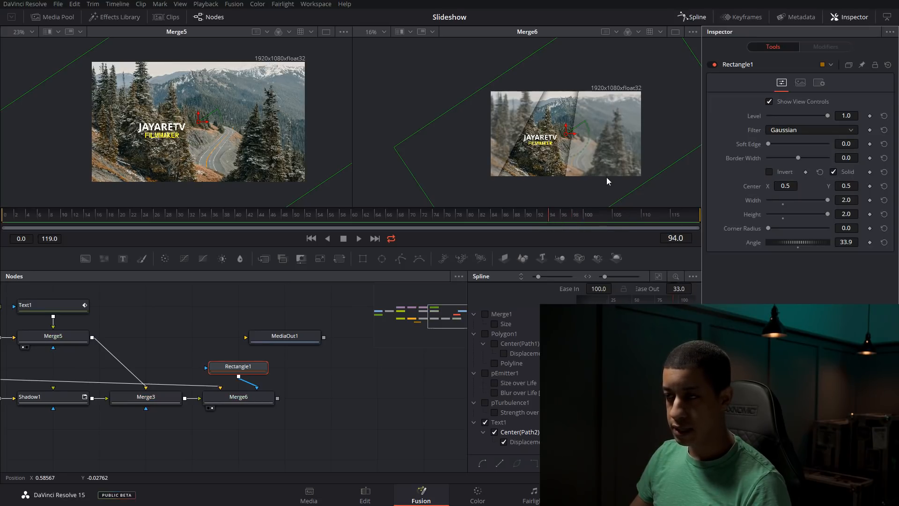
{"action": "scroll", "coordinate": [603, 176], "scroll_direction": "down", "scroll_amount": 2}
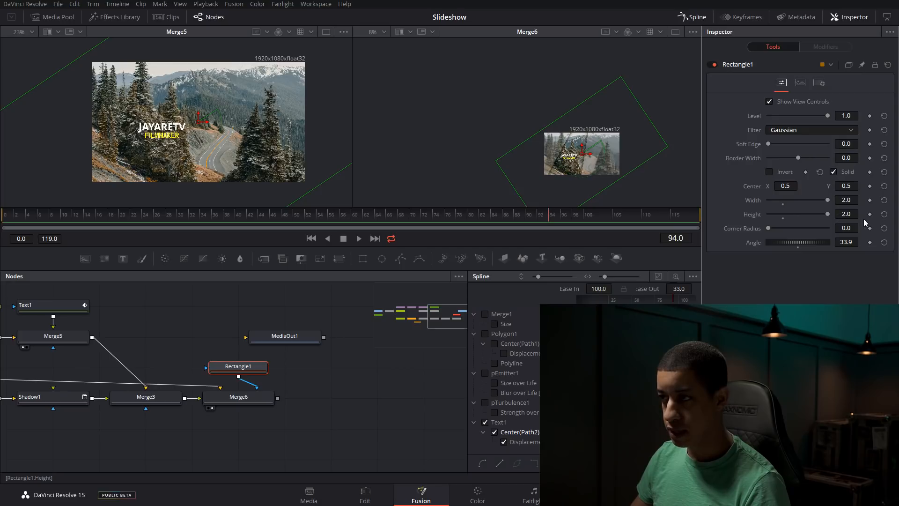
{"action": "key", "text": "BackSpace"}
{"action": "key", "text": "BackSpace"}
{"action": "type", "text": "4"}
{"action": "key", "text": "Tab"}
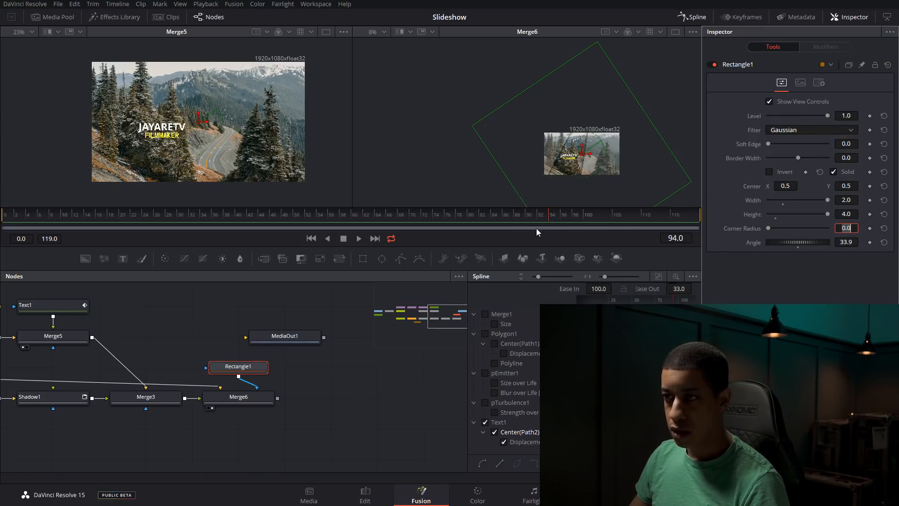
Keyframe Rectangle1's Center at frame 100 and move the mask off the frame to about X -1.425 at frame 119
{"action": "left_click_drag", "start_coordinate": [576, 218], "coordinate": [701, 219]}
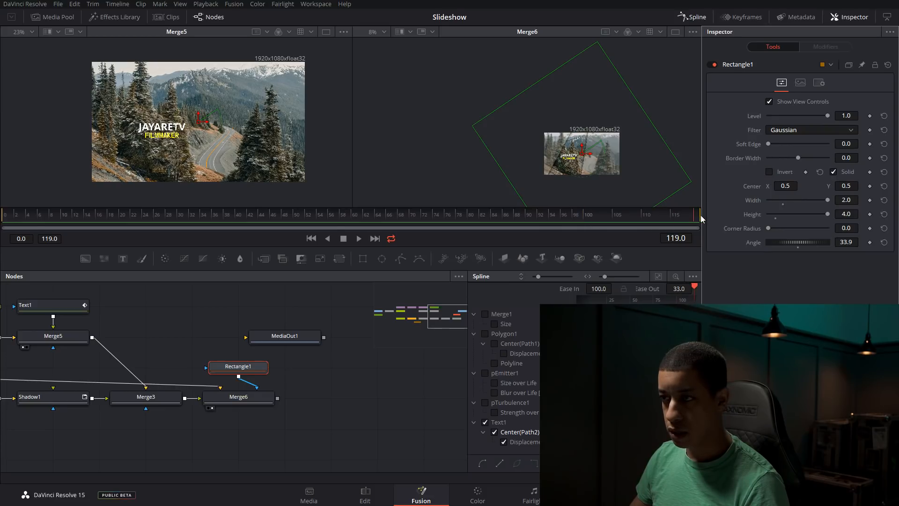
{"action": "left_click_drag", "start_coordinate": [617, 217], "coordinate": [580, 226]}
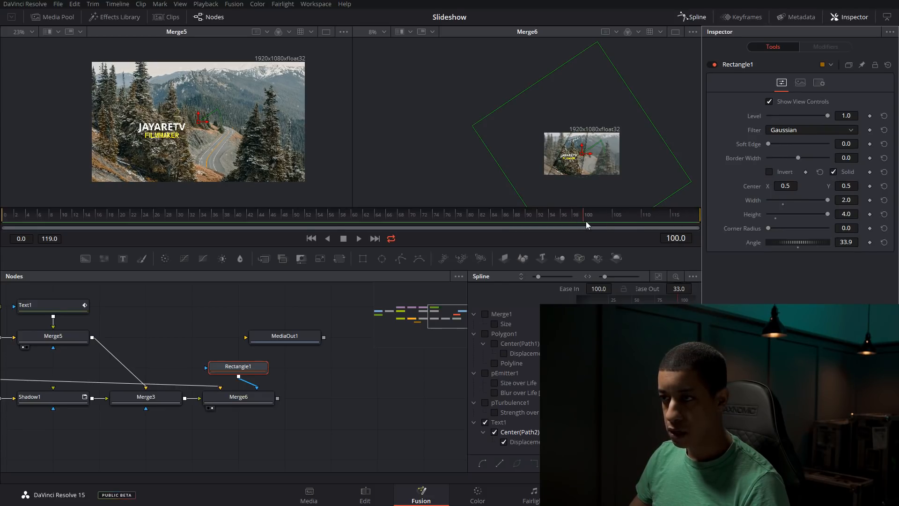
{"action": "left_click", "coordinate": [870, 186]}
{"action": "left_click", "coordinate": [697, 216]}
{"action": "left_click_drag", "start_coordinate": [591, 162], "coordinate": [445, 162]}
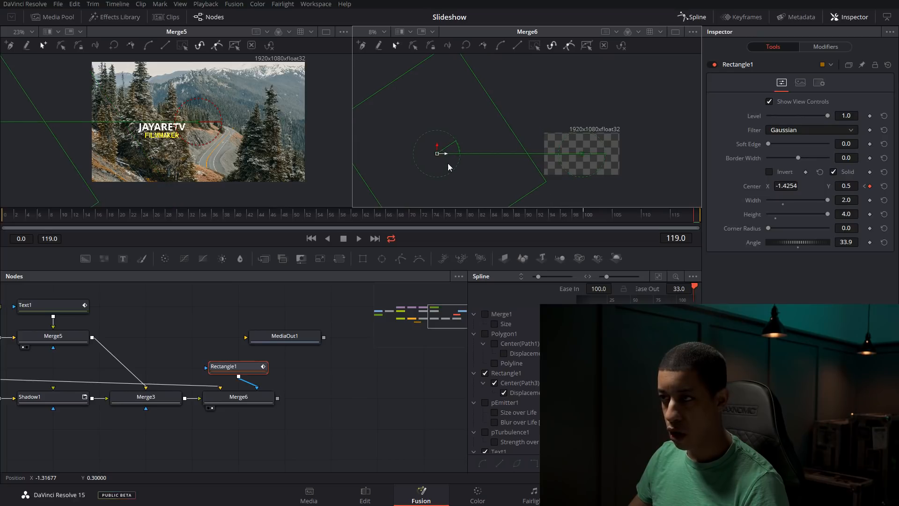
Play the end of the composition from frame 100 to check the Rectangle1 mask's slide-out
{"action": "key", "text": "space"}
{"action": "key", "text": "space"}
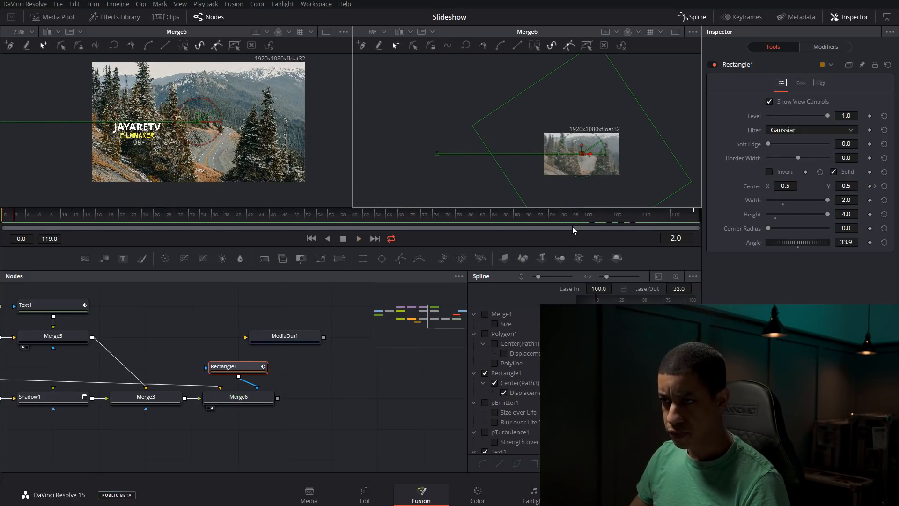
{"action": "left_click", "coordinate": [586, 215]}
{"action": "key", "text": "space"}
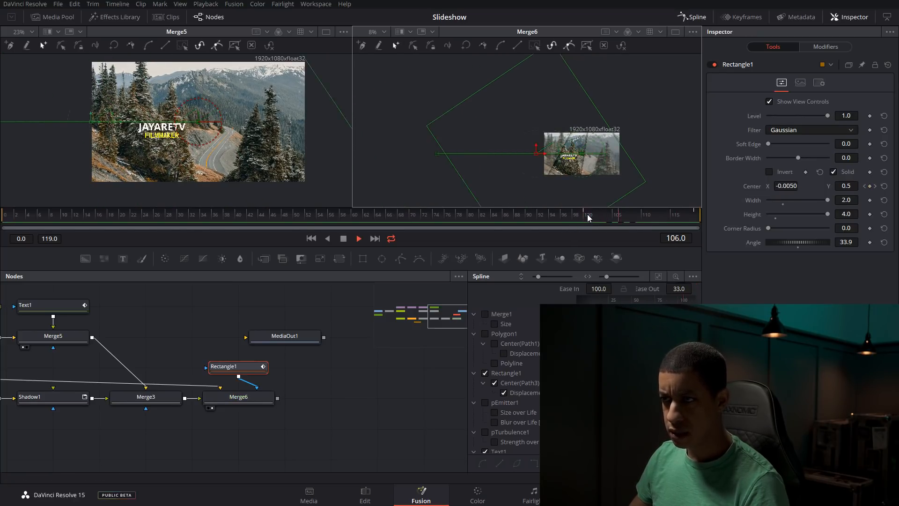
{"action": "key", "text": "space"}
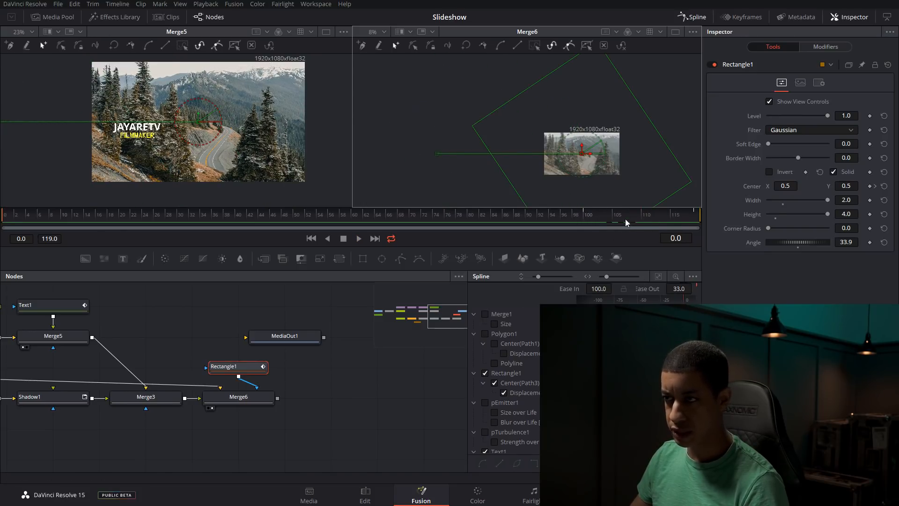
Show only Rectangle1's Center displacement curve in the Spline editor and move its first keyframe to frame 113
{"action": "left_click", "coordinate": [589, 220]}
{"action": "left_click", "coordinate": [600, 435]}
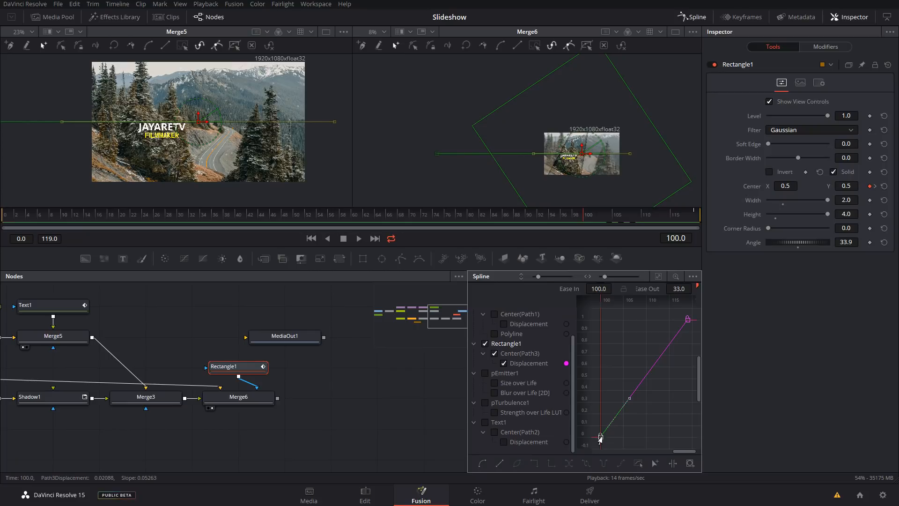
{"action": "left_click_drag", "start_coordinate": [601, 436], "coordinate": [658, 438]}
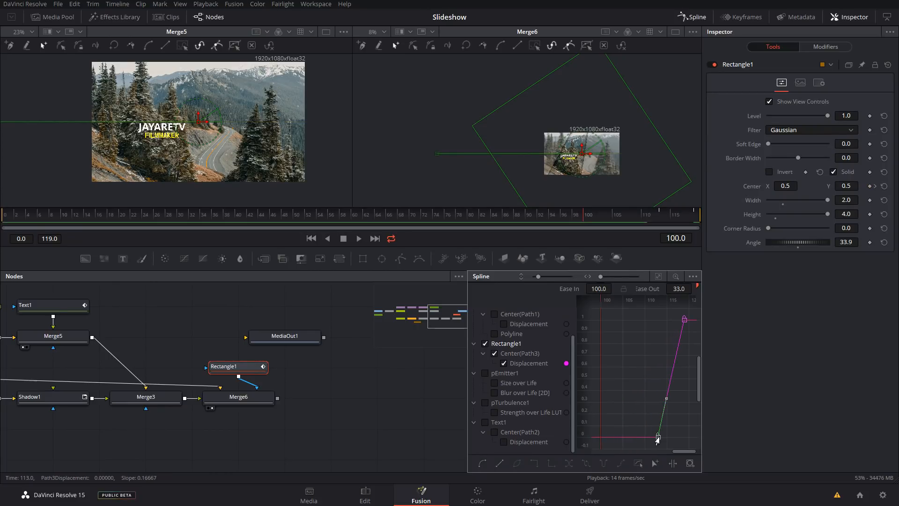
Play the composition to check the motion with Rectangle1's adjusted Center keyframes
{"action": "key", "text": "space"}
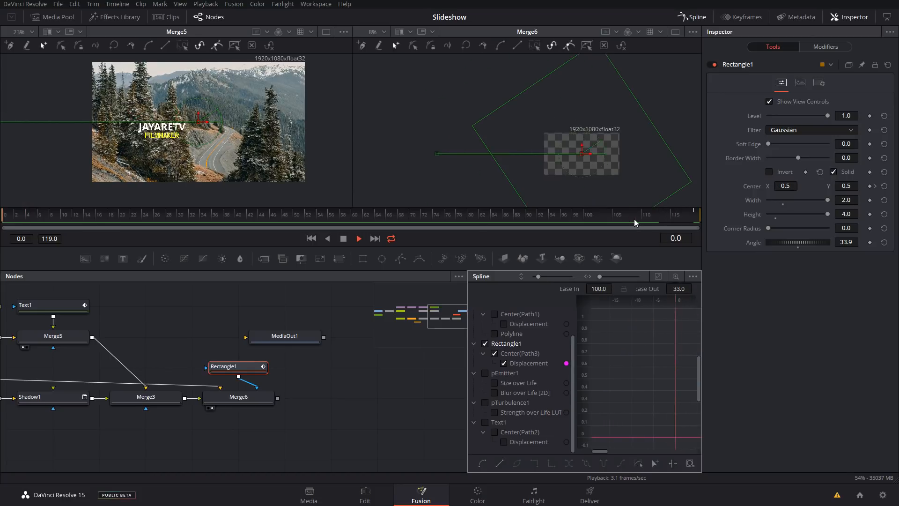
{"action": "key", "text": "space"}
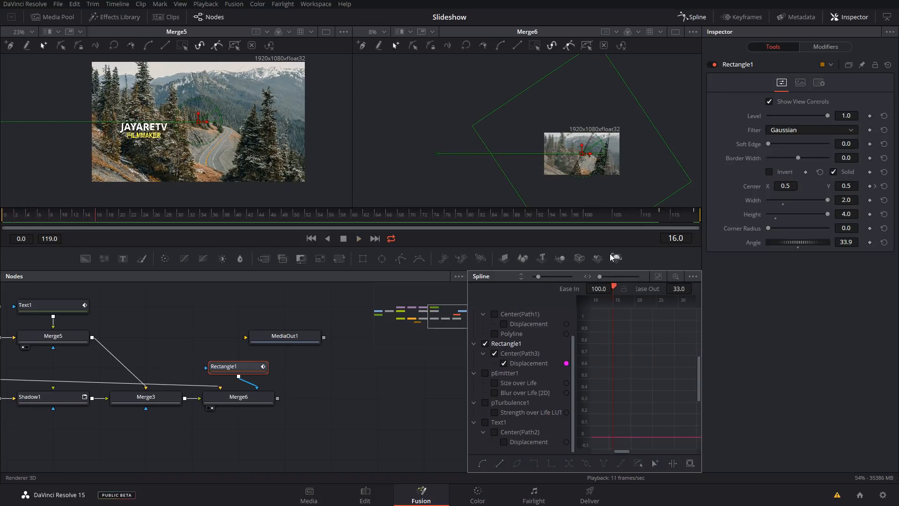
On the Edit page, mark an in and out range of about 8 seconds in C0044.MP4 and place it on Video 1 after the Fusion clip
{"action": "left_click", "coordinate": [366, 498]}
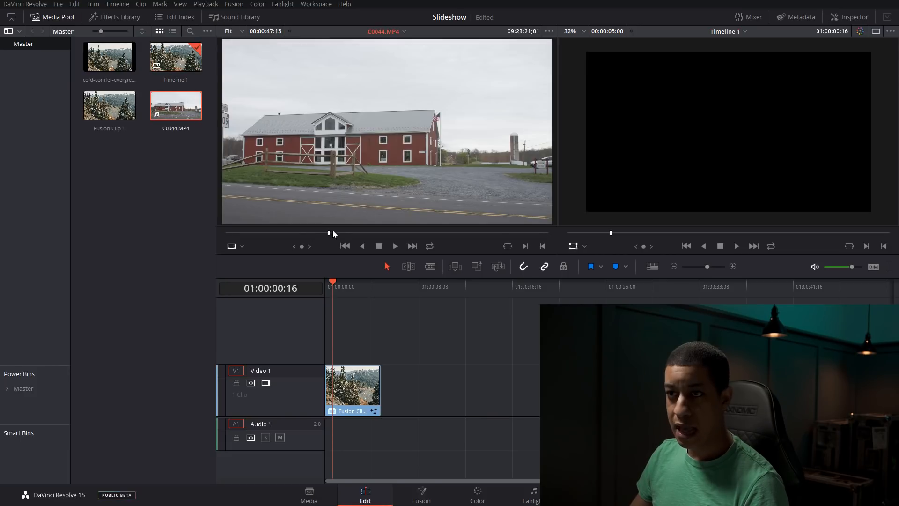
{"action": "left_click_drag", "start_coordinate": [333, 233], "coordinate": [399, 235]}
{"action": "key", "text": "i"}
{"action": "key", "text": "o"}
{"action": "left_click_drag", "start_coordinate": [173, 107], "coordinate": [408, 391]}
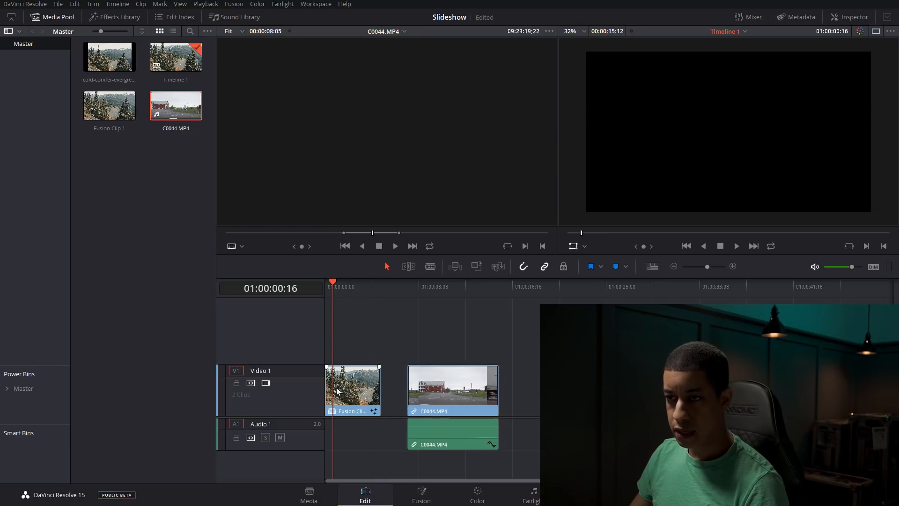
Move the Fusion clip up to Video 2 and slide C0044.MP4 on Video 1 so it overlaps beneath the Fusion clip's end
{"action": "left_click_drag", "start_coordinate": [345, 381], "coordinate": [322, 342]}
{"action": "left_click_drag", "start_coordinate": [446, 393], "coordinate": [401, 394]}
{"action": "left_click_drag", "start_coordinate": [373, 286], "coordinate": [370, 292]}
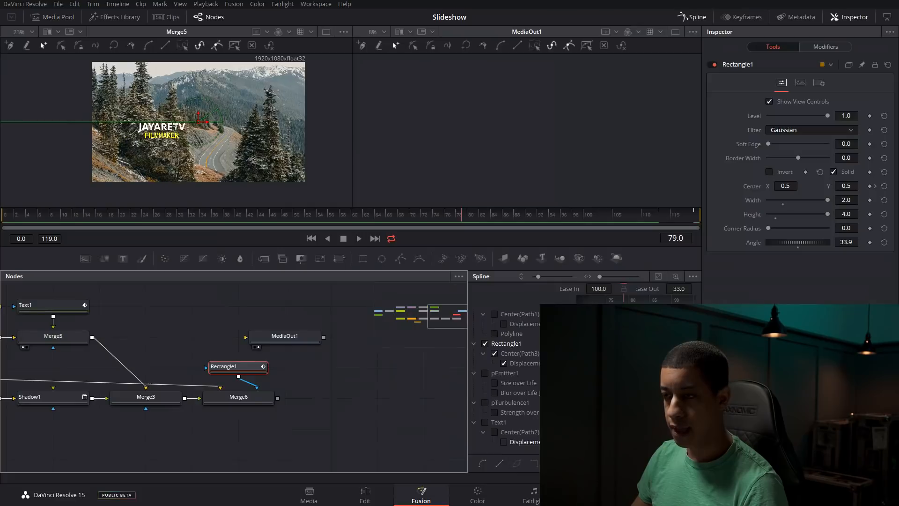
In the Fusion composition, connect Merge6 to MediaOut1, and play the wipe over C0044.MP4 in the Edit timeline
{"action": "left_click_drag", "start_coordinate": [276, 346], "coordinate": [365, 405]}
{"action": "left_click_drag", "start_coordinate": [278, 398], "coordinate": [338, 398]}
{"action": "left_click", "coordinate": [367, 496]}
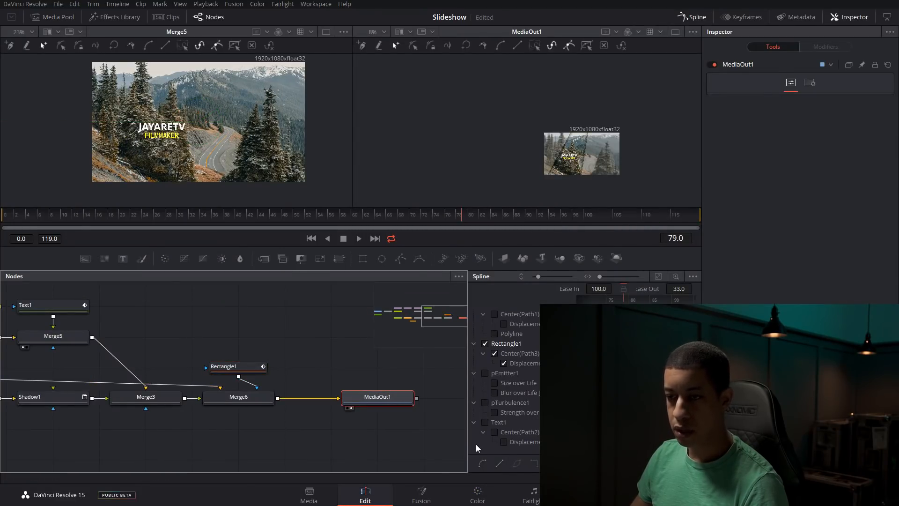
{"action": "key", "text": "space"}
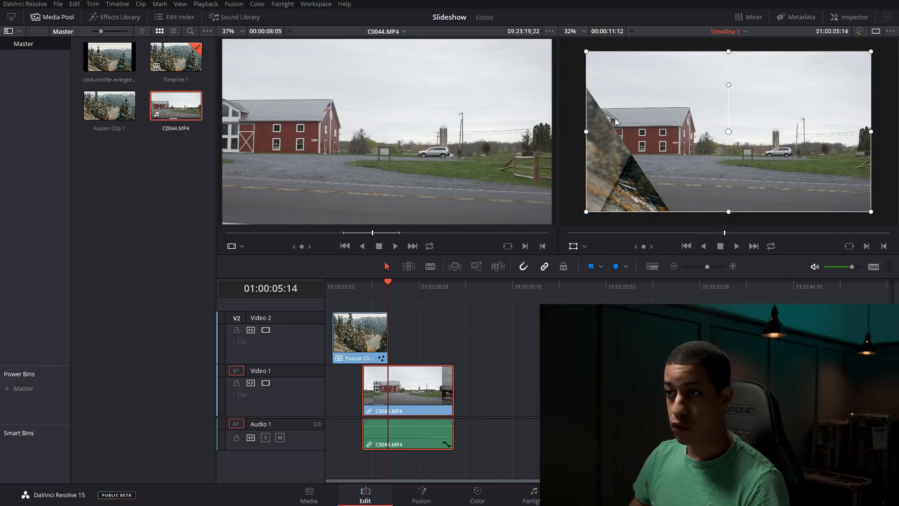
{"action": "left_click", "coordinate": [422, 496]}
{"action": "key", "text": "shift+space"}
{"action": "type", "text": "shader"}
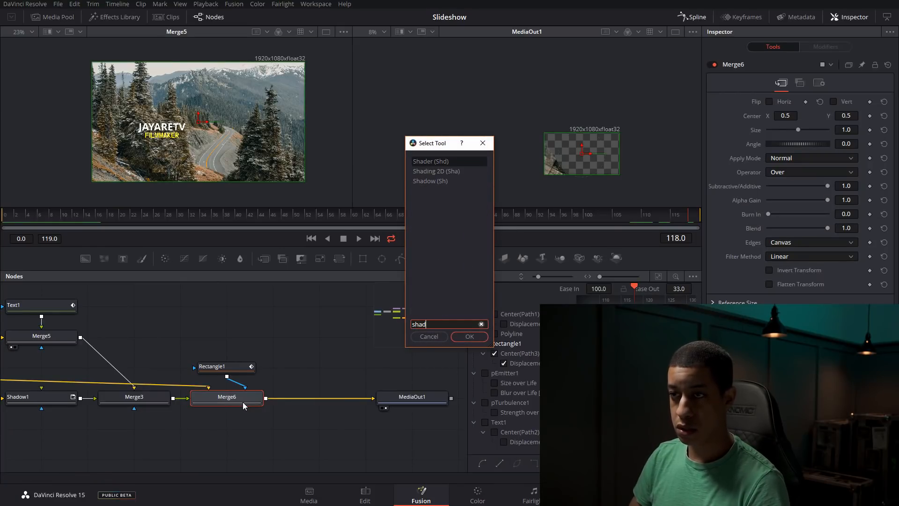
{"action": "key", "text": "Return"}
{"action": "left_click_drag", "start_coordinate": [361, 379], "coordinate": [323, 407]}
{"action": "key", "text": "Delete"}
Insert a Shadow node between Merge6 and MediaOut1 with softness about 0.046 and alpha 0.866, and view it in the Edit timeline
{"action": "key", "text": "shift+space"}
{"action": "type", "text": "shad"}
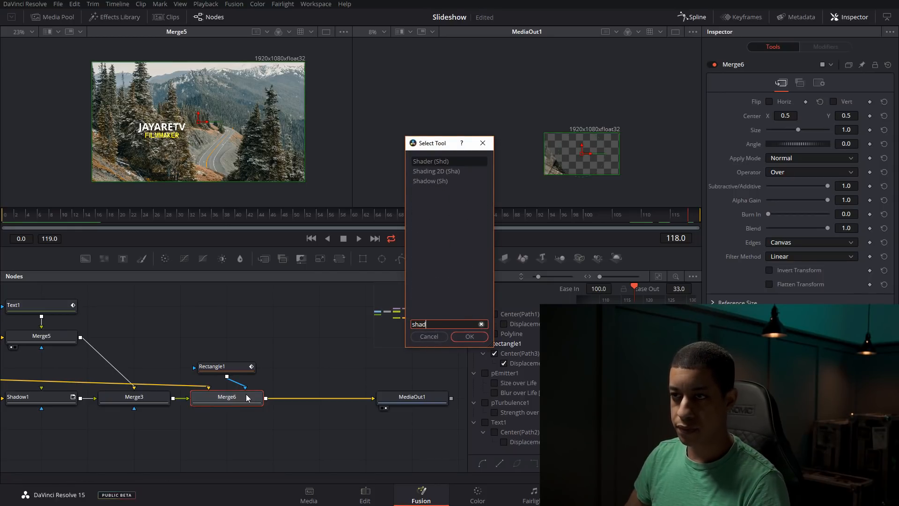
{"action": "key", "text": "Down"}
{"action": "key", "text": "Down"}
{"action": "key", "text": "Return"}
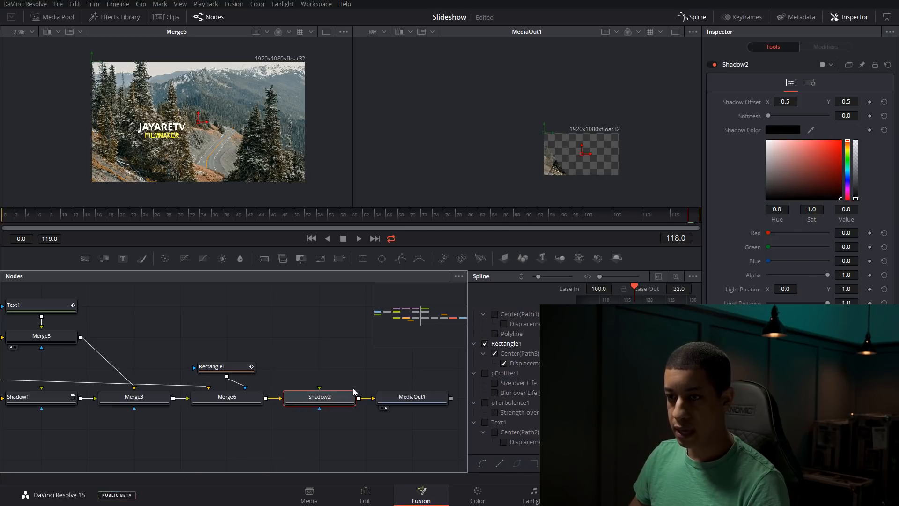
{"action": "left_click_drag", "start_coordinate": [768, 116], "coordinate": [799, 118]}
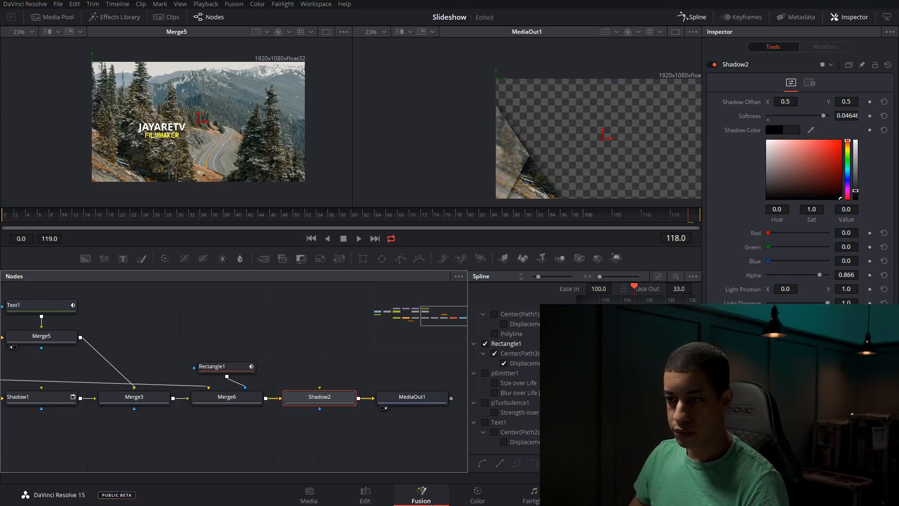
{"action": "left_click", "coordinate": [379, 501]}
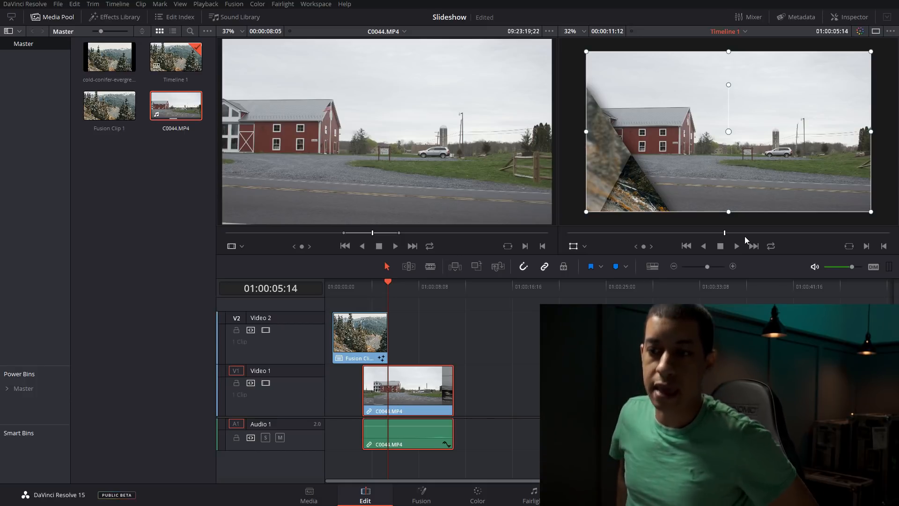
Reopen the first Fusion clip's composition and move MediaIn1 clear of the effect nodes
{"action": "left_click", "coordinate": [348, 340]}
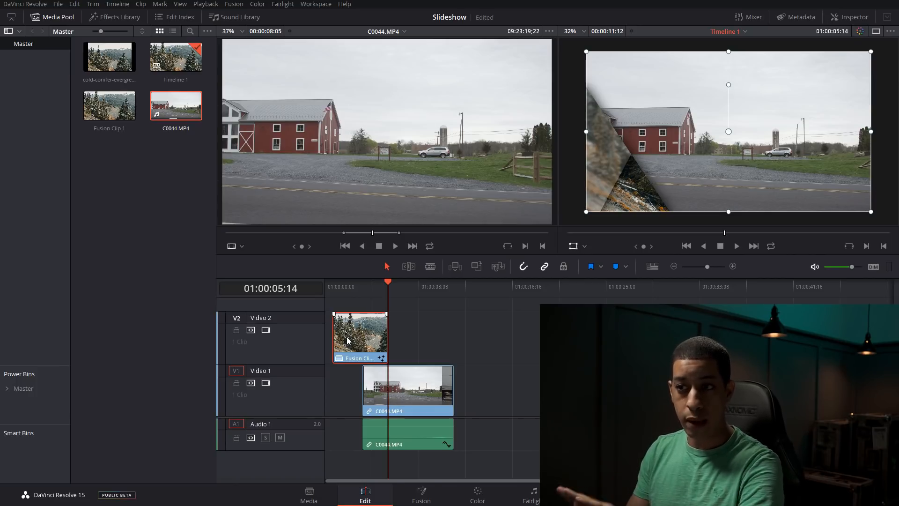
{"action": "left_click", "coordinate": [435, 496]}
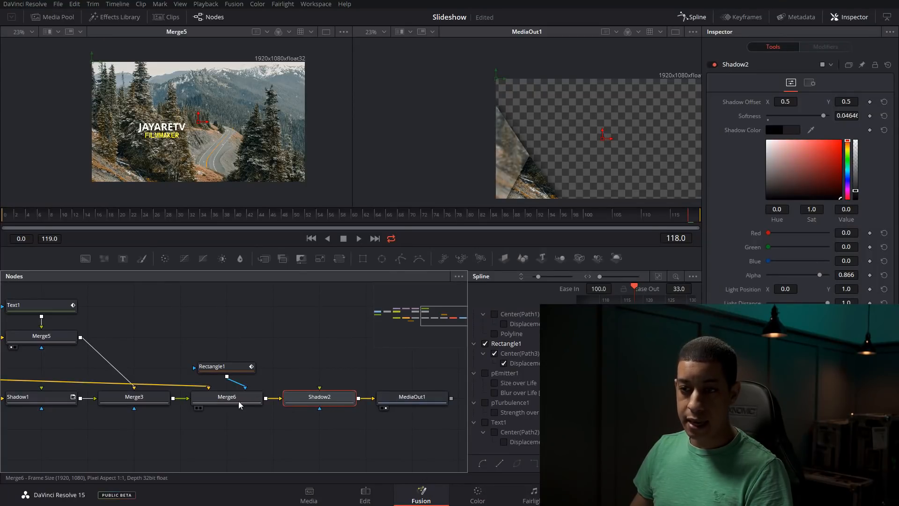
{"action": "left_click", "coordinate": [239, 401]}
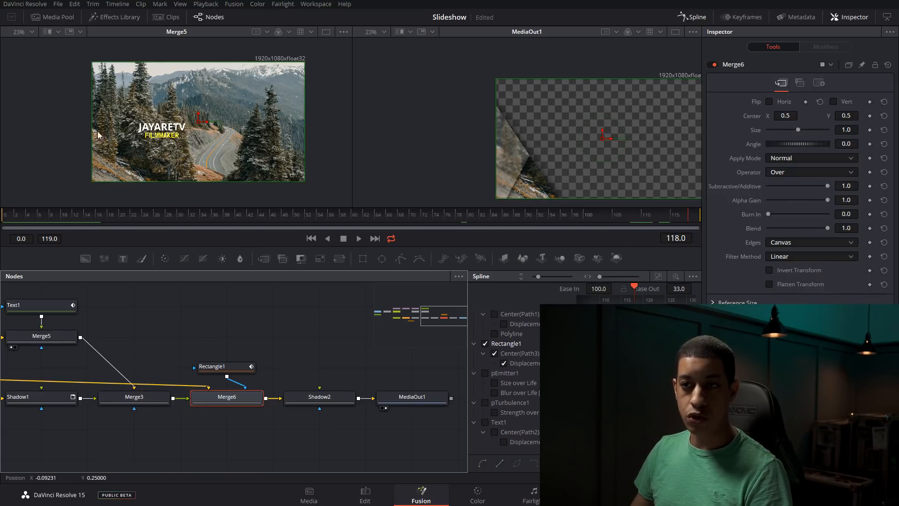
{"action": "scroll", "coordinate": [197, 388], "scroll_direction": "down", "scroll_amount": 3}
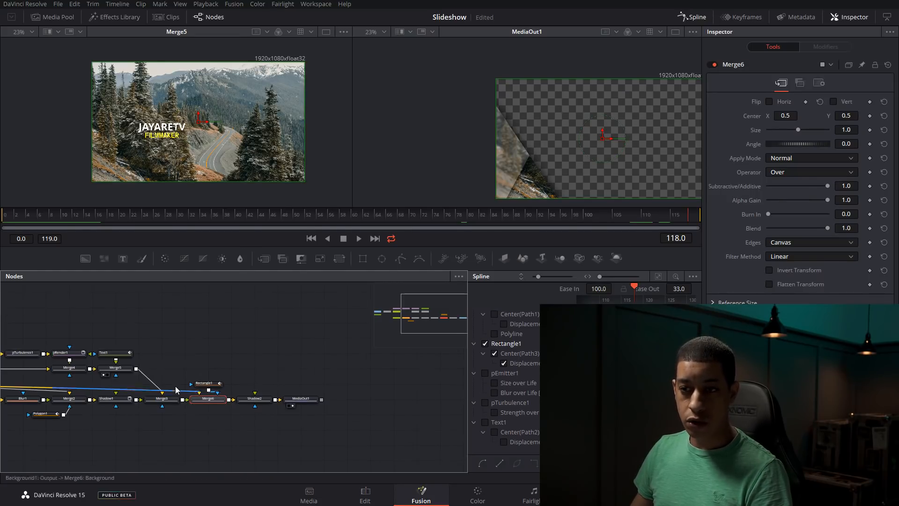
{"action": "left_click_drag", "start_coordinate": [222, 323], "coordinate": [356, 312]}
{"action": "scroll", "coordinate": [33, 360], "scroll_direction": "up", "scroll_amount": 2}
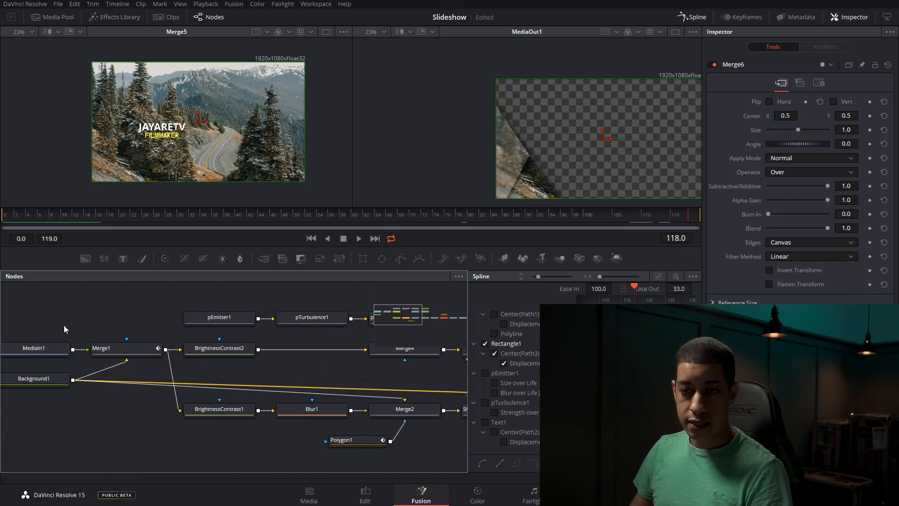
{"action": "scroll", "coordinate": [64, 325], "scroll_direction": "up", "scroll_amount": 2}
{"action": "left_click", "coordinate": [130, 351]}
{"action": "left_click_drag", "start_coordinate": [126, 346], "coordinate": [81, 314]}
{"action": "left_click_drag", "start_coordinate": [183, 314], "coordinate": [1, 346]}
{"action": "mouse_move", "coordinate": [365, 340]}
{"action": "left_mouse_down"}
{"action": "mouse_move", "coordinate": [367, 372]}
{"action": "mouse_move", "coordinate": [366, 328]}
{"action": "left_mouse_up"}
{"action": "scroll", "coordinate": [279, 350], "scroll_direction": "down", "scroll_amount": 4}
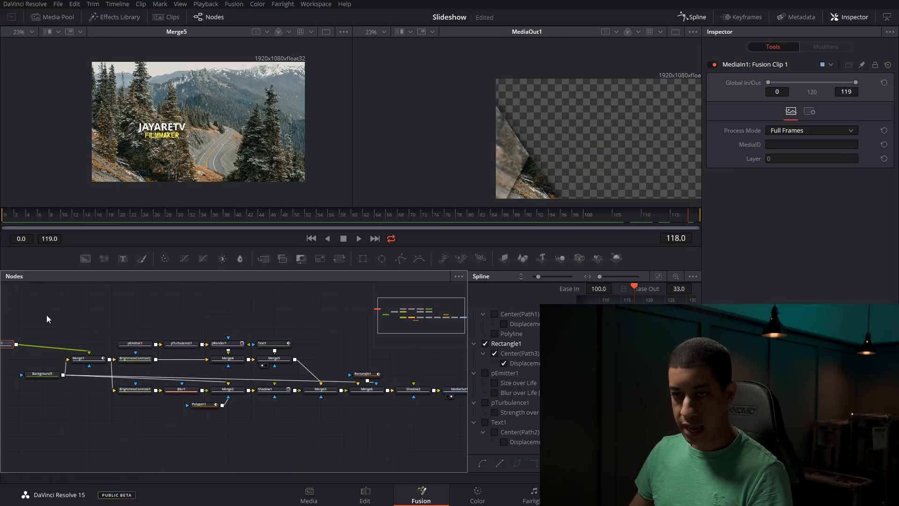
Select all the nodes between MediaIn1 and MediaOut1 and save them as a settings file
{"action": "left_click_drag", "start_coordinate": [41, 316], "coordinate": [415, 401]}
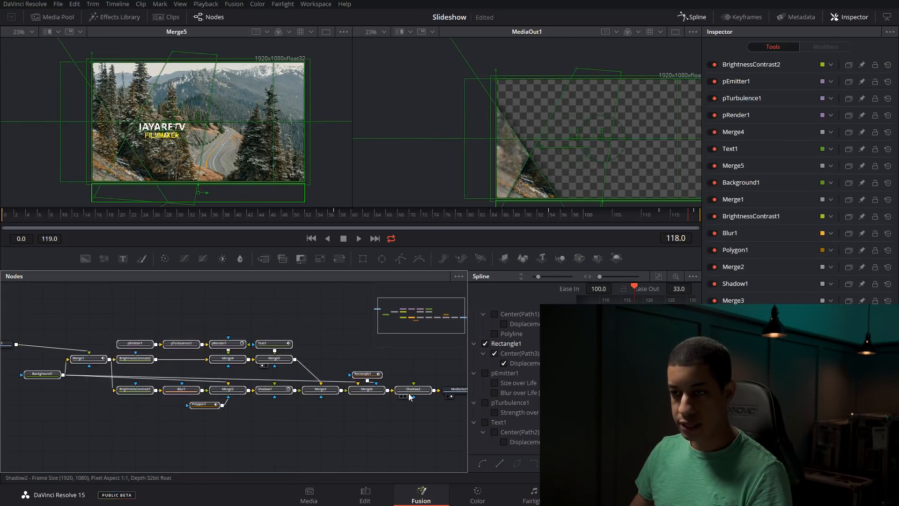
{"action": "right_click", "coordinate": [410, 391]}
{"action": "mouse_move", "coordinate": [456, 375]}
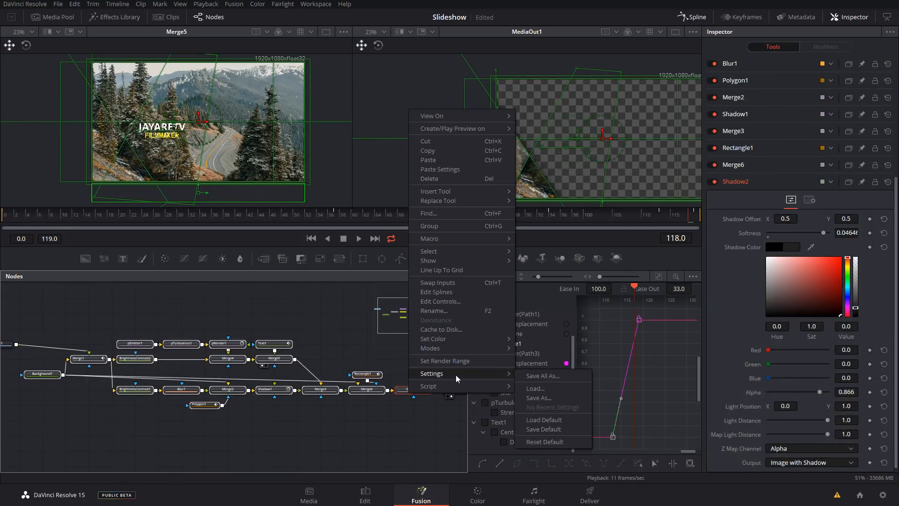
{"action": "left_click", "coordinate": [538, 398]}
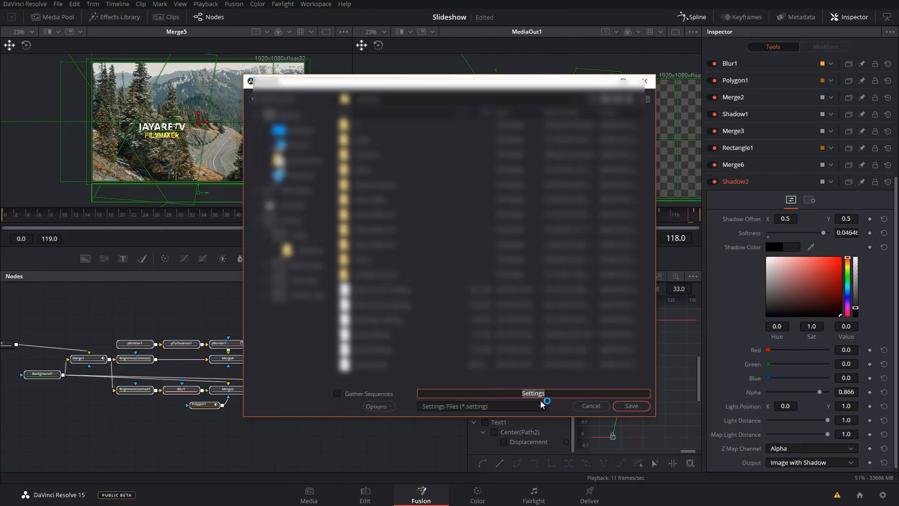
{"action": "left_click", "coordinate": [560, 393]}
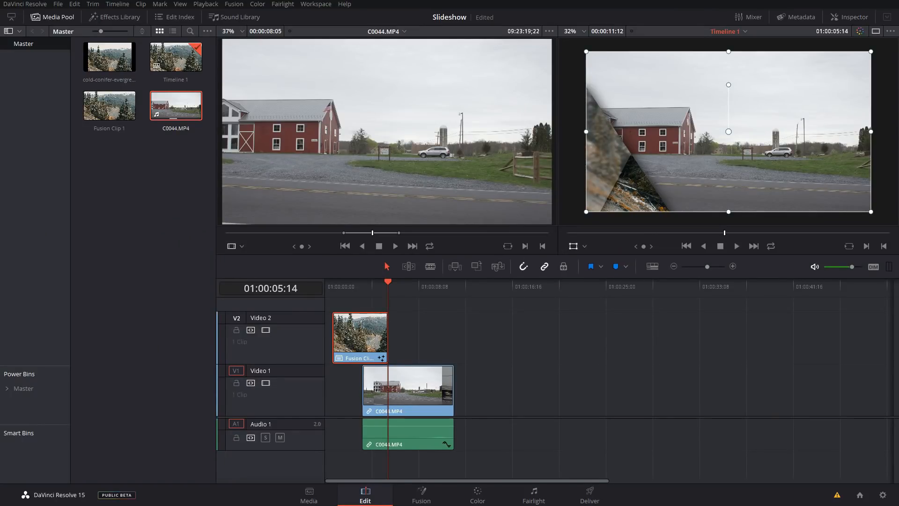
Import the adventure-backpack photo into the media pool and place it on Video 2 starting where C0044.MP4 ends
{"action": "left_click_drag", "start_coordinate": [100, 170], "coordinate": [100, 164]}
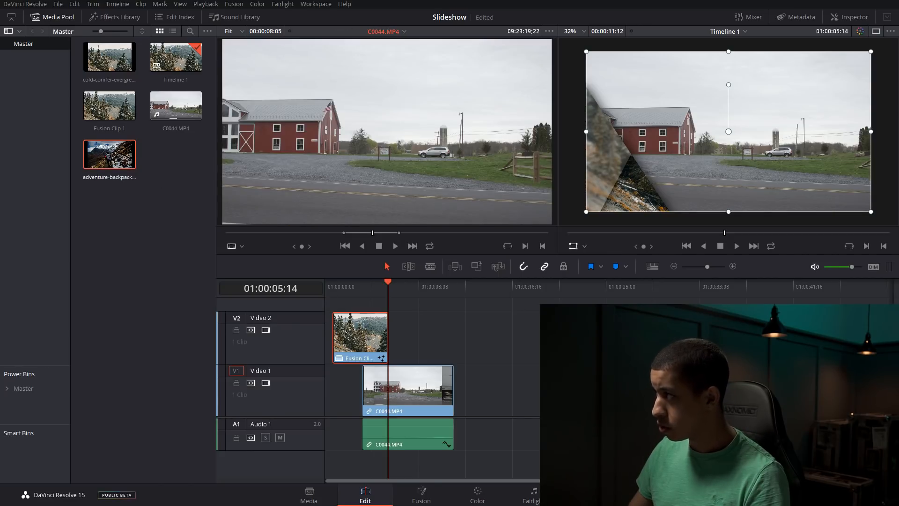
{"action": "left_click_drag", "start_coordinate": [108, 156], "coordinate": [488, 328]}
{"action": "left_click", "coordinate": [480, 287]}
{"action": "left_click", "coordinate": [490, 344]}
Scale the backpackers photo to fill the frame, shift it slightly upward and convert it to a new Fusion clip
{"action": "left_click_drag", "start_coordinate": [850, 211], "coordinate": [868, 229]}
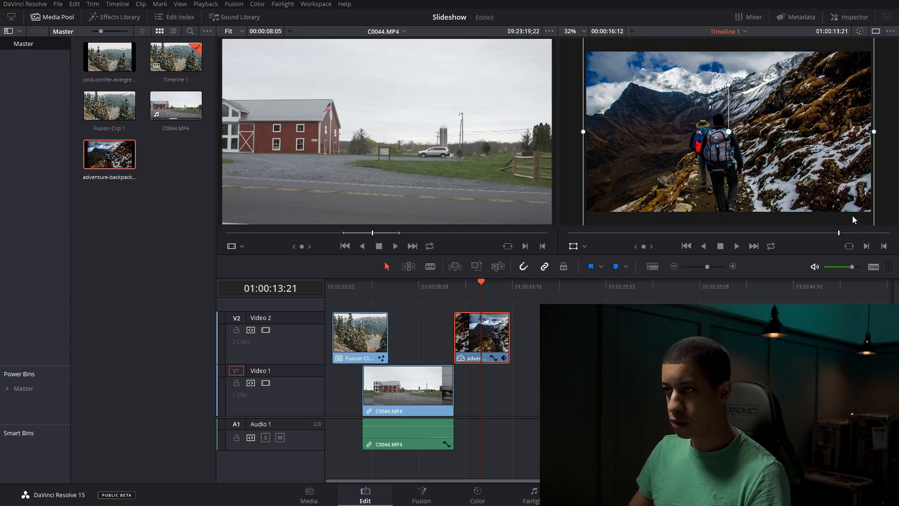
{"action": "left_click_drag", "start_coordinate": [788, 184], "coordinate": [788, 171]}
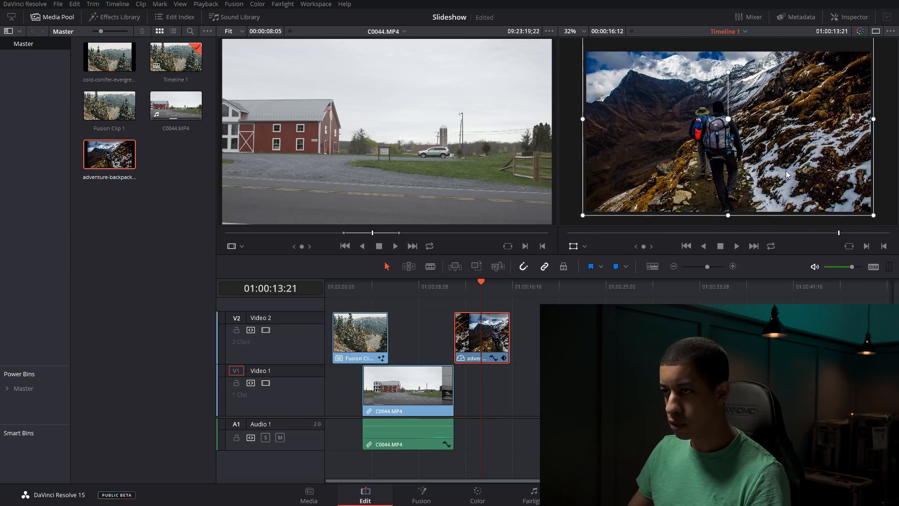
{"action": "right_click", "coordinate": [489, 333]}
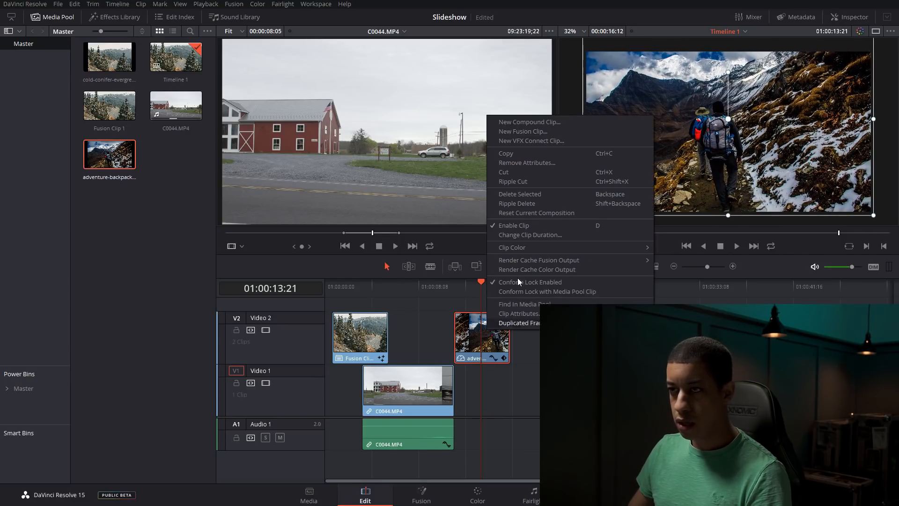
{"action": "left_click", "coordinate": [534, 132]}
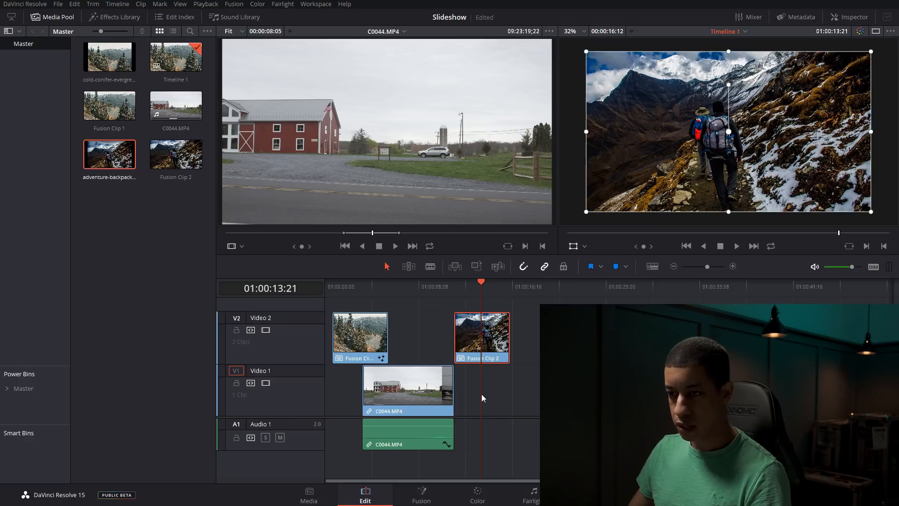
In the backpackers clip's Fusion composition, load the saved node setup and connect Shadow2 to MediaOut1
{"action": "left_click", "coordinate": [428, 498]}
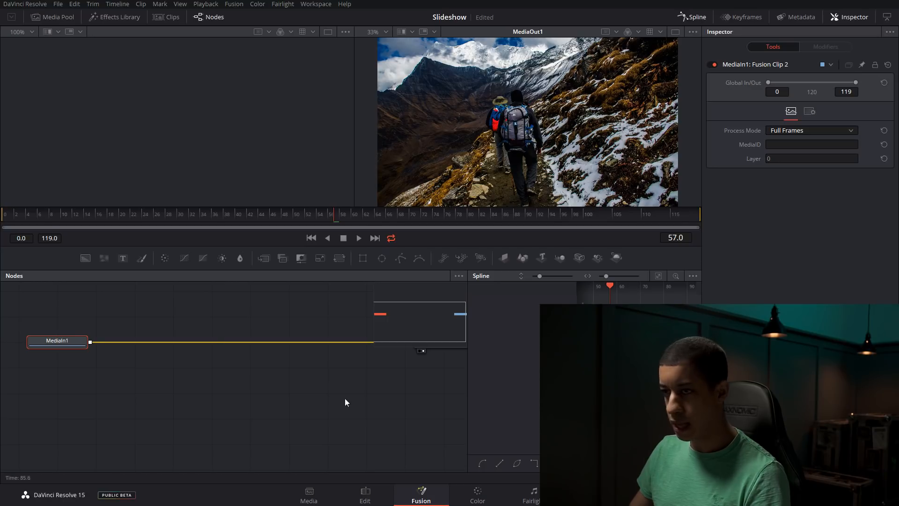
{"action": "left_click_drag", "start_coordinate": [71, 343], "coordinate": [54, 309]}
{"action": "left_click_drag", "start_coordinate": [247, 405], "coordinate": [148, 360]}
{"action": "scroll", "coordinate": [215, 350], "scroll_direction": "down", "scroll_amount": 3}
{"action": "left_click_drag", "start_coordinate": [402, 332], "coordinate": [425, 313]}
{"action": "left_click_drag", "start_coordinate": [467, 389], "coordinate": [390, 390]}
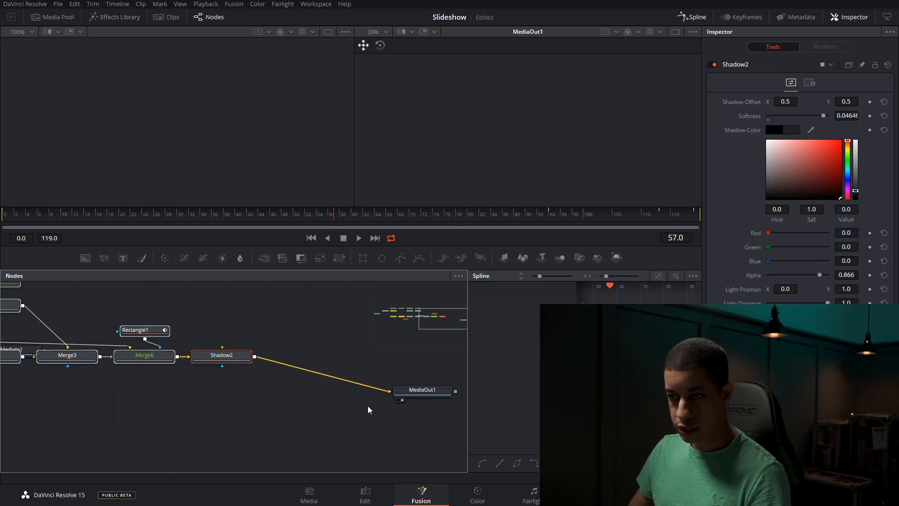
Move MediaIn1 to the start of the node chain and connect it to Merge1's foreground input
{"action": "left_click_drag", "start_coordinate": [193, 431], "coordinate": [350, 436]}
{"action": "left_click_drag", "start_coordinate": [37, 415], "coordinate": [167, 431]}
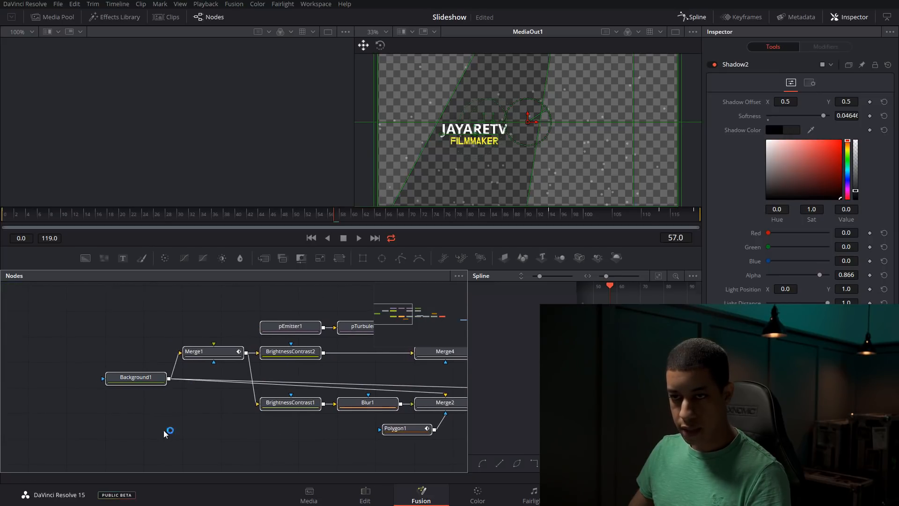
{"action": "scroll", "coordinate": [161, 415], "scroll_direction": "down", "scroll_amount": 2}
{"action": "left_click_drag", "start_coordinate": [387, 320], "coordinate": [413, 314]}
{"action": "left_click_drag", "start_coordinate": [217, 428], "coordinate": [48, 328]}
{"action": "left_click_drag", "start_coordinate": [99, 338], "coordinate": [275, 319]}
{"action": "left_click_drag", "start_coordinate": [190, 309], "coordinate": [189, 336]}
{"action": "left_click_drag", "start_coordinate": [242, 368], "coordinate": [241, 368]}
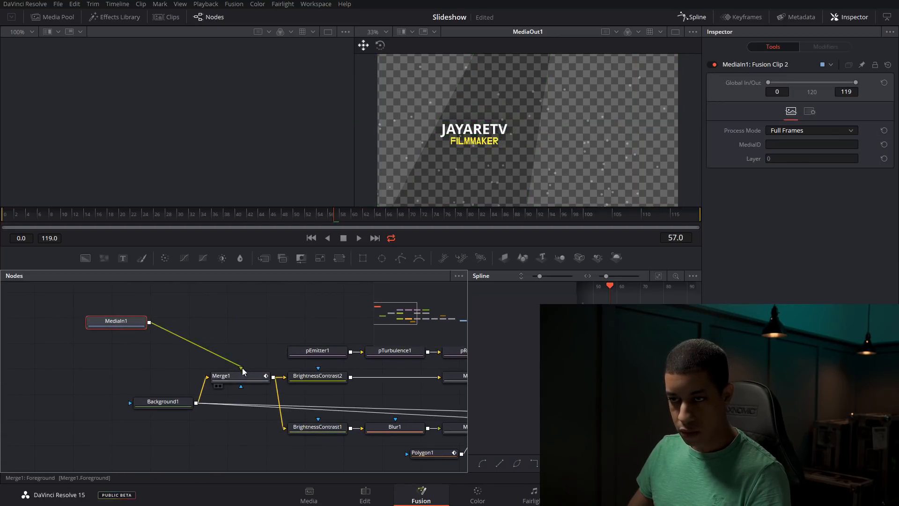
{"action": "left_click_drag", "start_coordinate": [255, 331], "coordinate": [224, 331]}
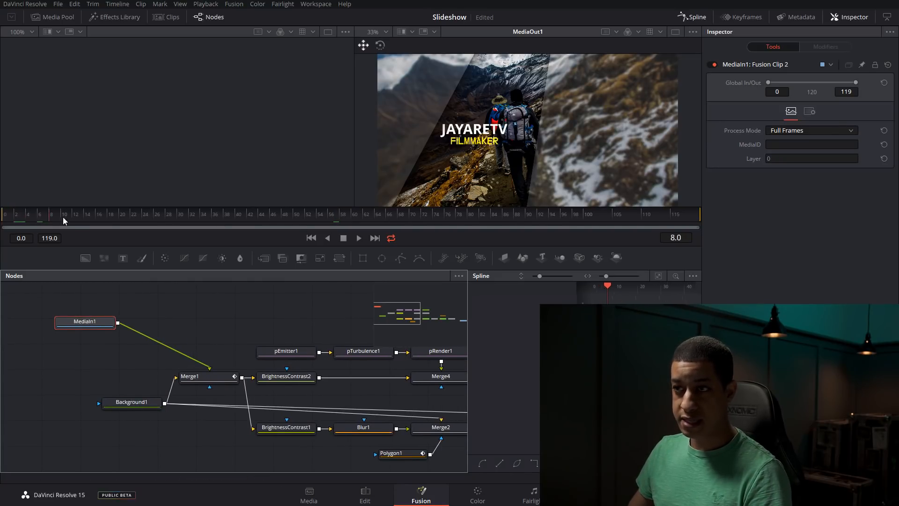
Cache the pRender1 particle render node to disk for the composition's frames
{"action": "left_click_drag", "start_coordinate": [291, 316], "coordinate": [79, 308]}
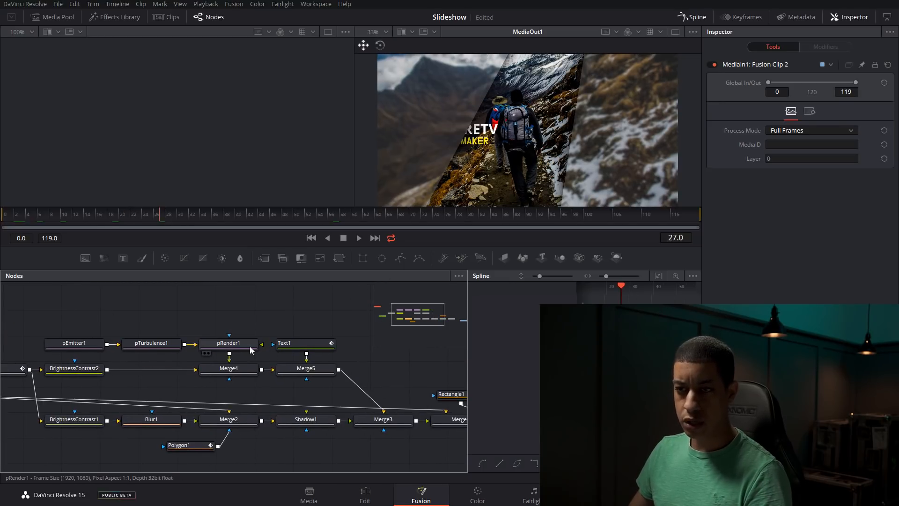
{"action": "left_click", "coordinate": [222, 347]}
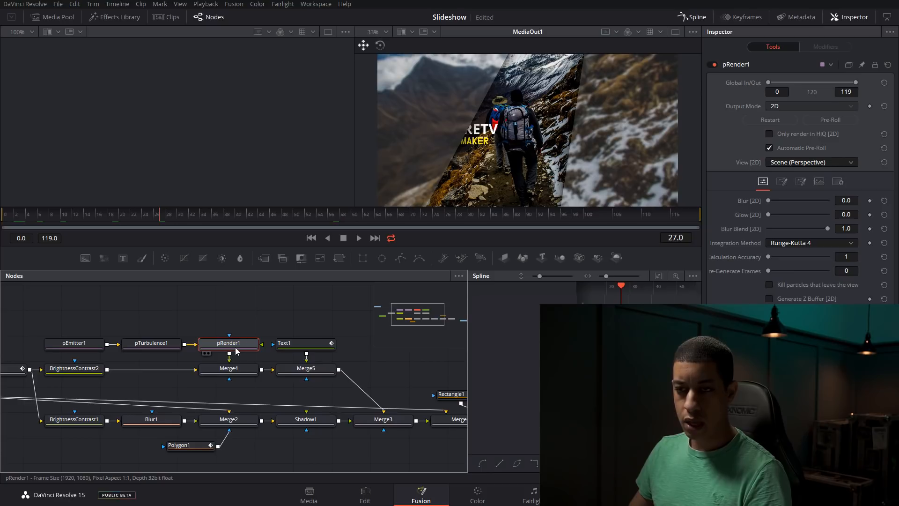
{"action": "right_click", "coordinate": [233, 348]}
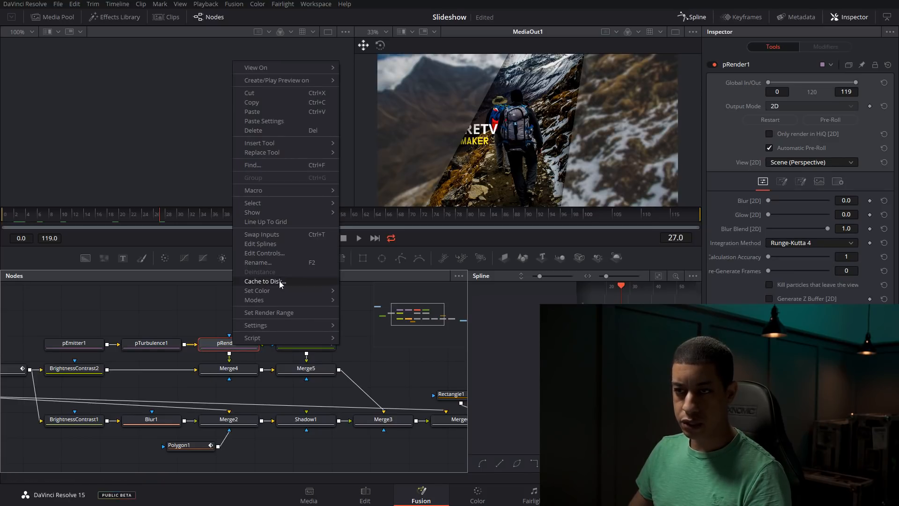
{"action": "left_click", "coordinate": [280, 281]}
{"action": "left_click", "coordinate": [547, 278]}
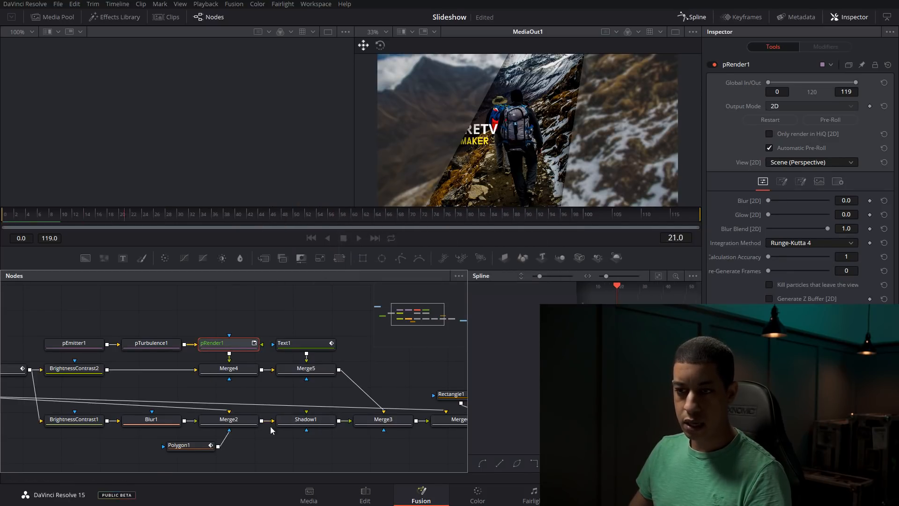
Cache the Shadow1 node, between Merge2 and Merge3, to disk
{"action": "left_click", "coordinate": [302, 424]}
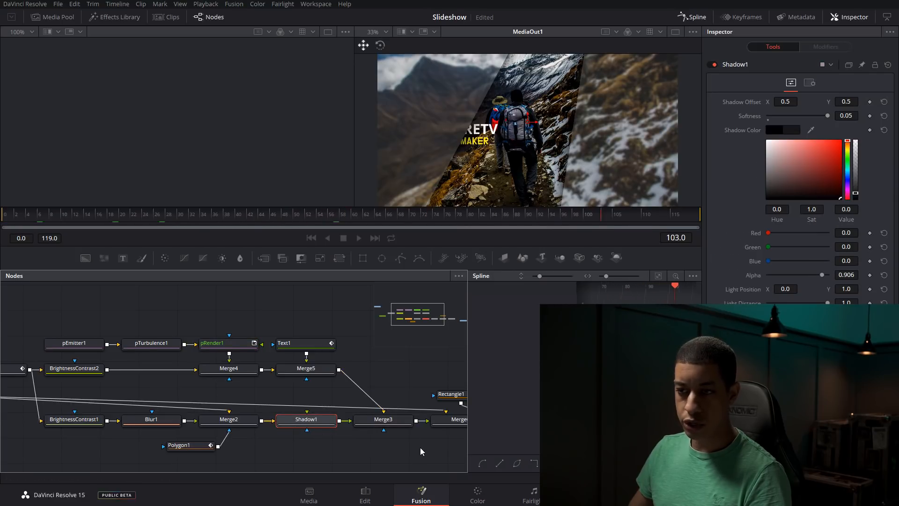
{"action": "left_click_drag", "start_coordinate": [420, 448], "coordinate": [325, 433]}
{"action": "left_click", "coordinate": [362, 414]}
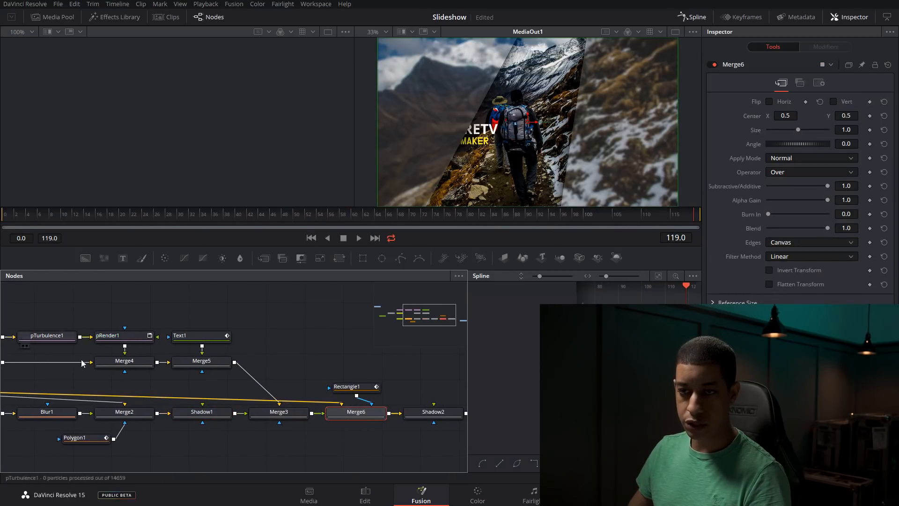
{"action": "left_click_drag", "start_coordinate": [202, 450], "coordinate": [286, 442]}
{"action": "left_click", "coordinate": [147, 408]}
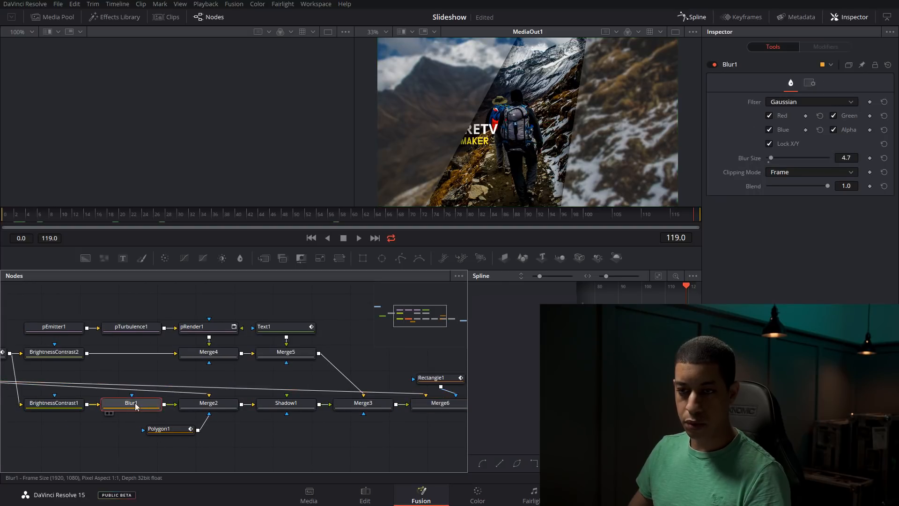
{"action": "left_click", "coordinate": [363, 404]}
{"action": "right_click", "coordinate": [286, 403]}
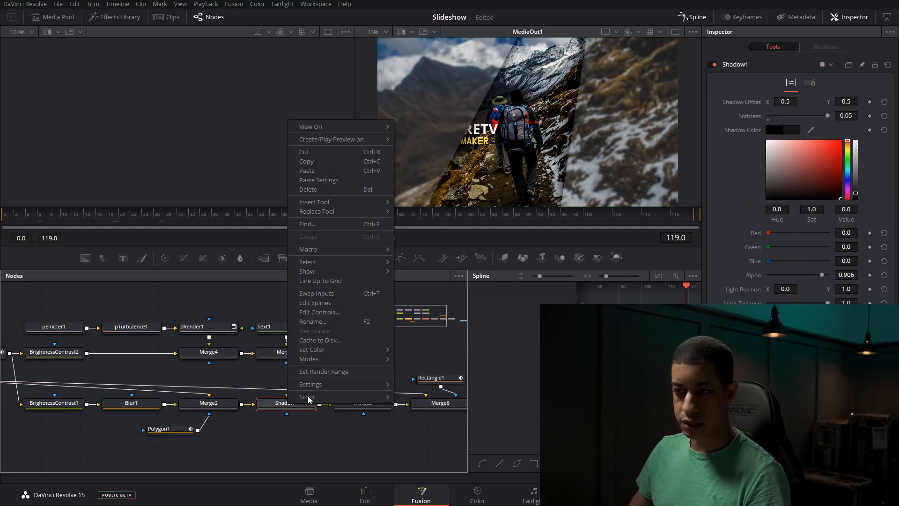
{"action": "left_click", "coordinate": [337, 340]}
{"action": "left_click", "coordinate": [539, 278]}
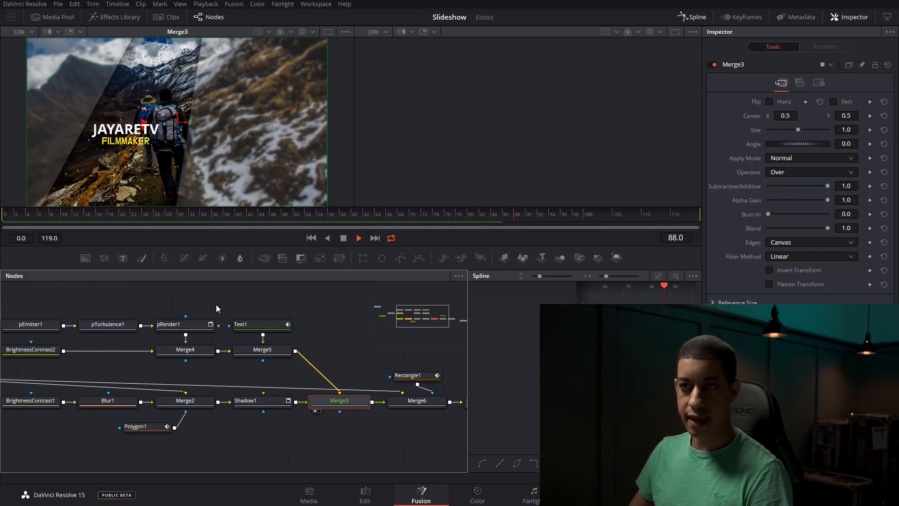
Stop the Merge3 preview playback and show the Text1 node's text settings
{"action": "key", "text": "space"}
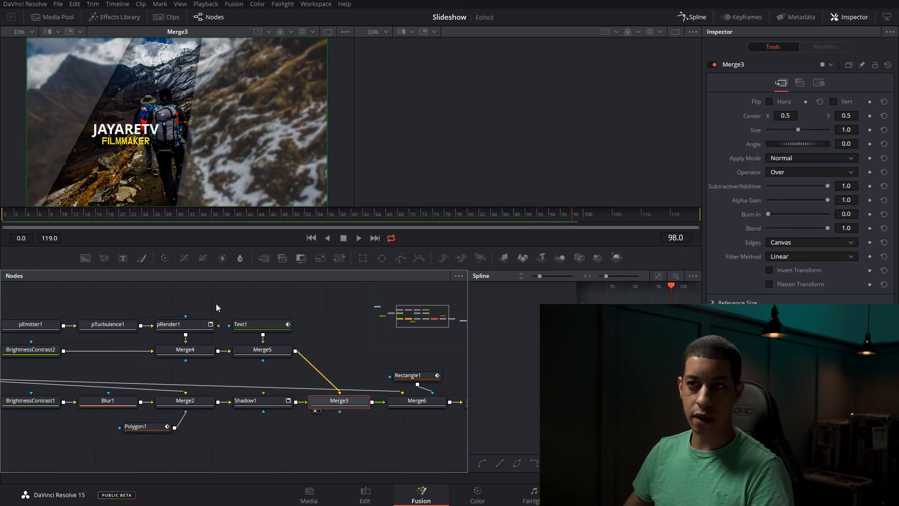
{"action": "left_click_drag", "start_coordinate": [75, 295], "coordinate": [145, 304]}
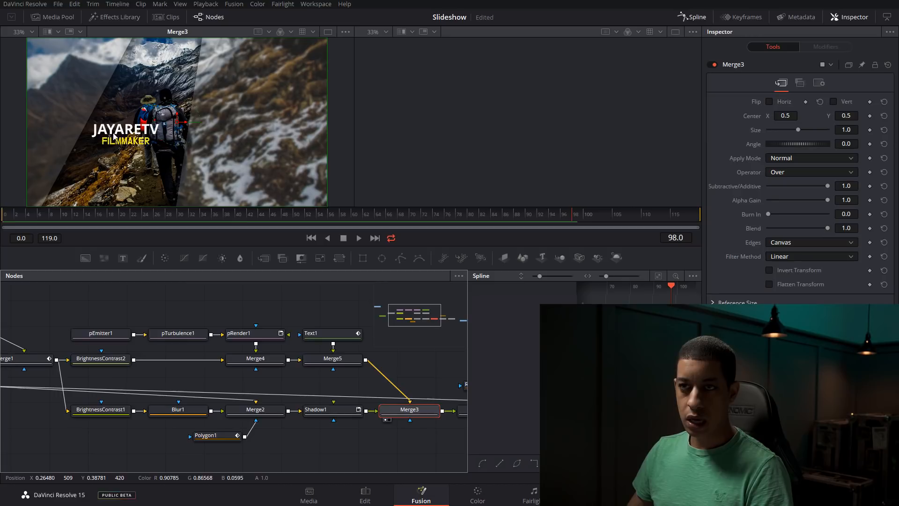
{"action": "left_click", "coordinate": [329, 335]}
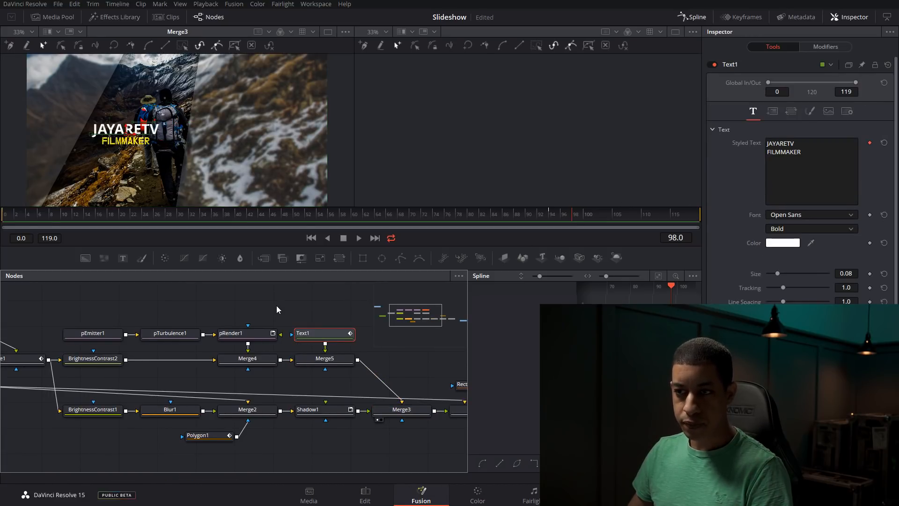
{"action": "left_click_drag", "start_coordinate": [262, 307], "coordinate": [285, 301]}
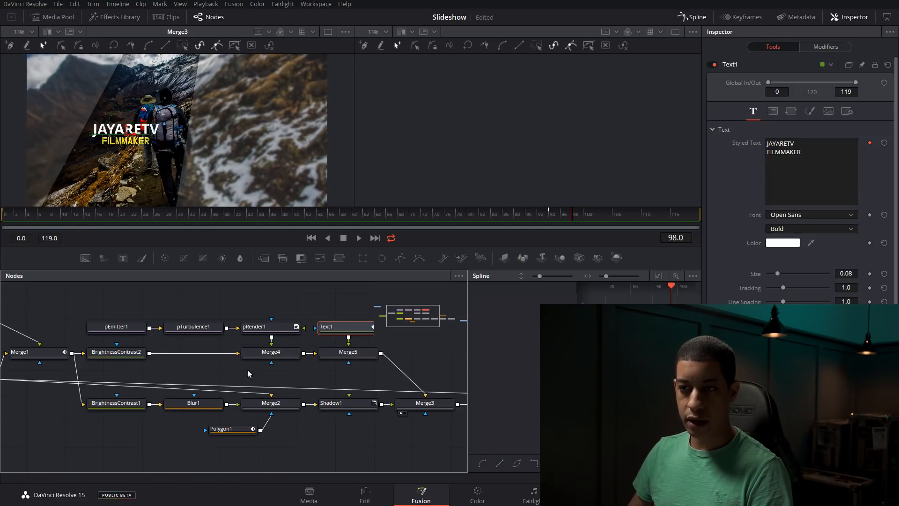
Brighten the photo with BrightnessContrast2, setting Gain to 0.98, Lift to 0.03 and Brightness to 0.05
{"action": "left_click", "coordinate": [134, 354]}
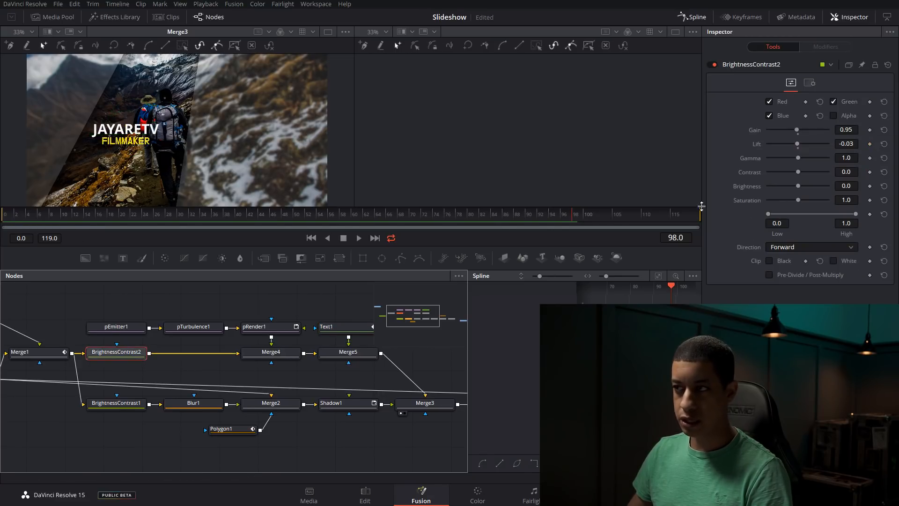
{"action": "left_click_drag", "start_coordinate": [798, 145], "coordinate": [799, 149]}
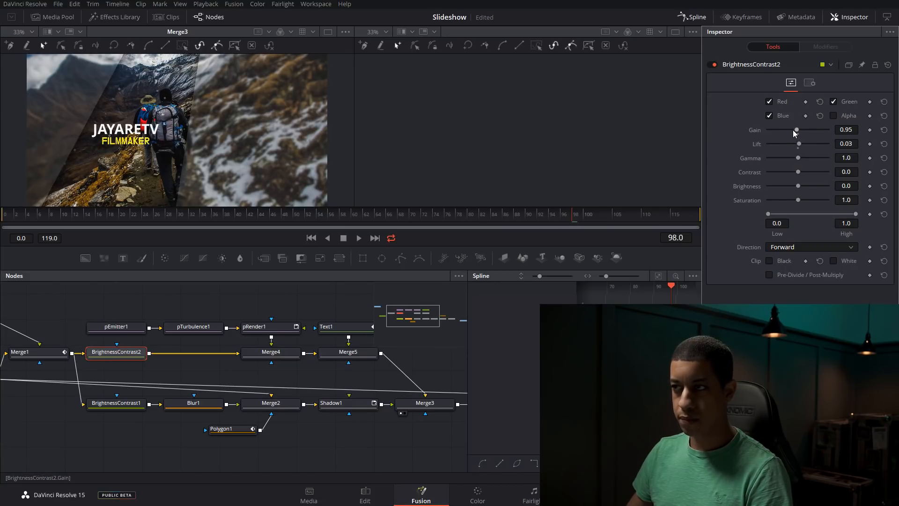
{"action": "left_click_drag", "start_coordinate": [799, 187], "coordinate": [800, 191]}
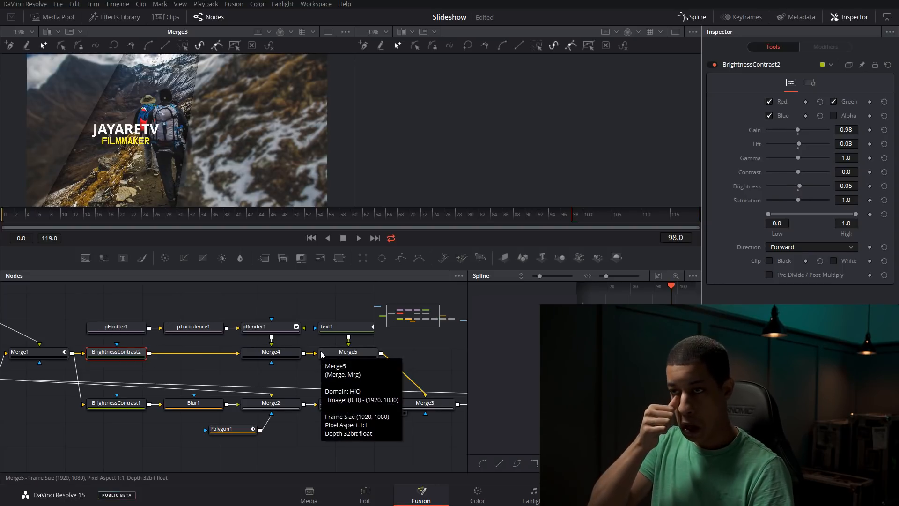
{"action": "scroll", "coordinate": [319, 305], "scroll_direction": "down", "scroll_amount": 2}
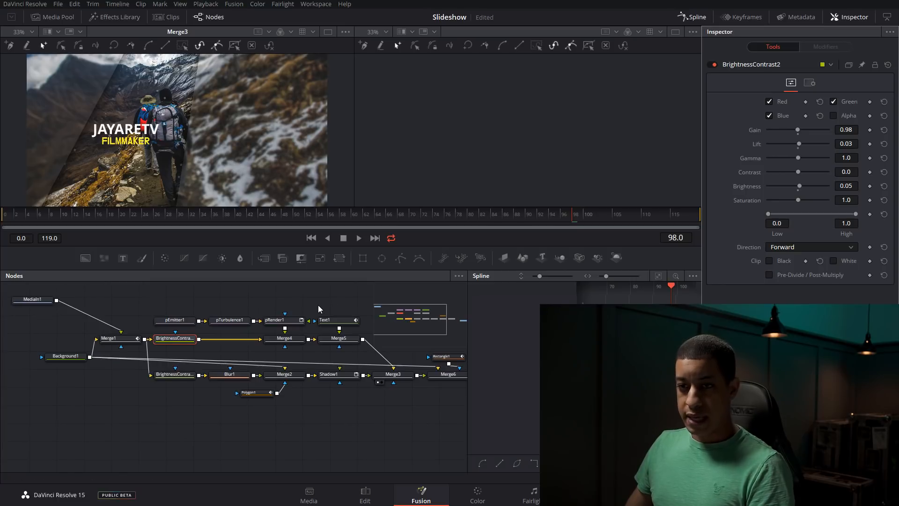
{"action": "left_click_drag", "start_coordinate": [335, 403], "coordinate": [333, 404]}
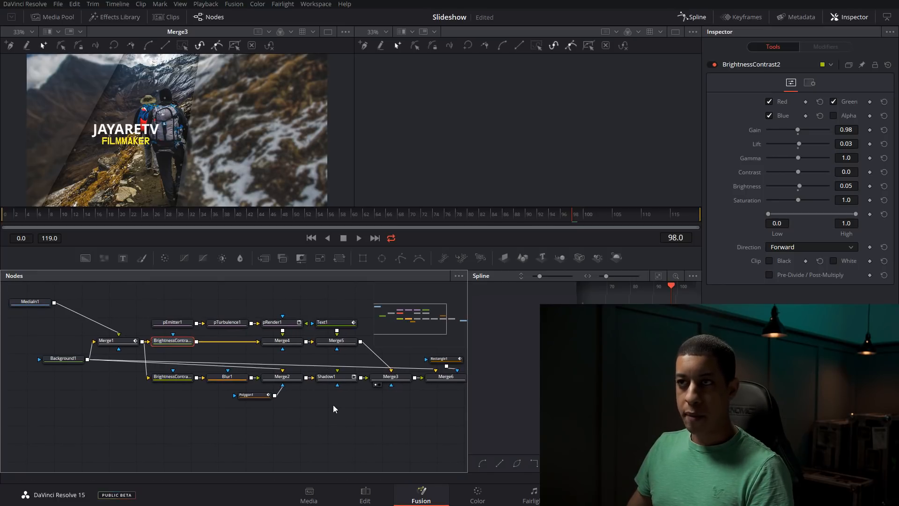